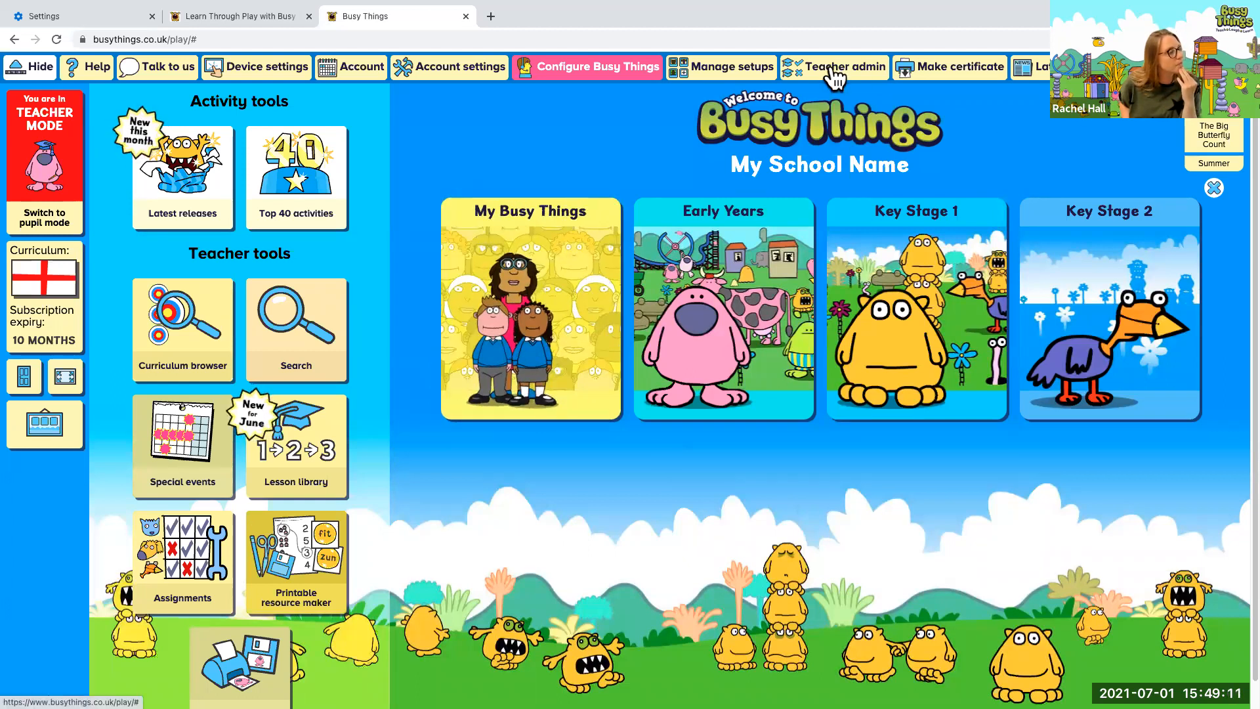
# Step: Open Manage setups and browse the Early Years, Key Stage 1 and Key Stage 2 setup cards
pyautogui.click(721, 72)
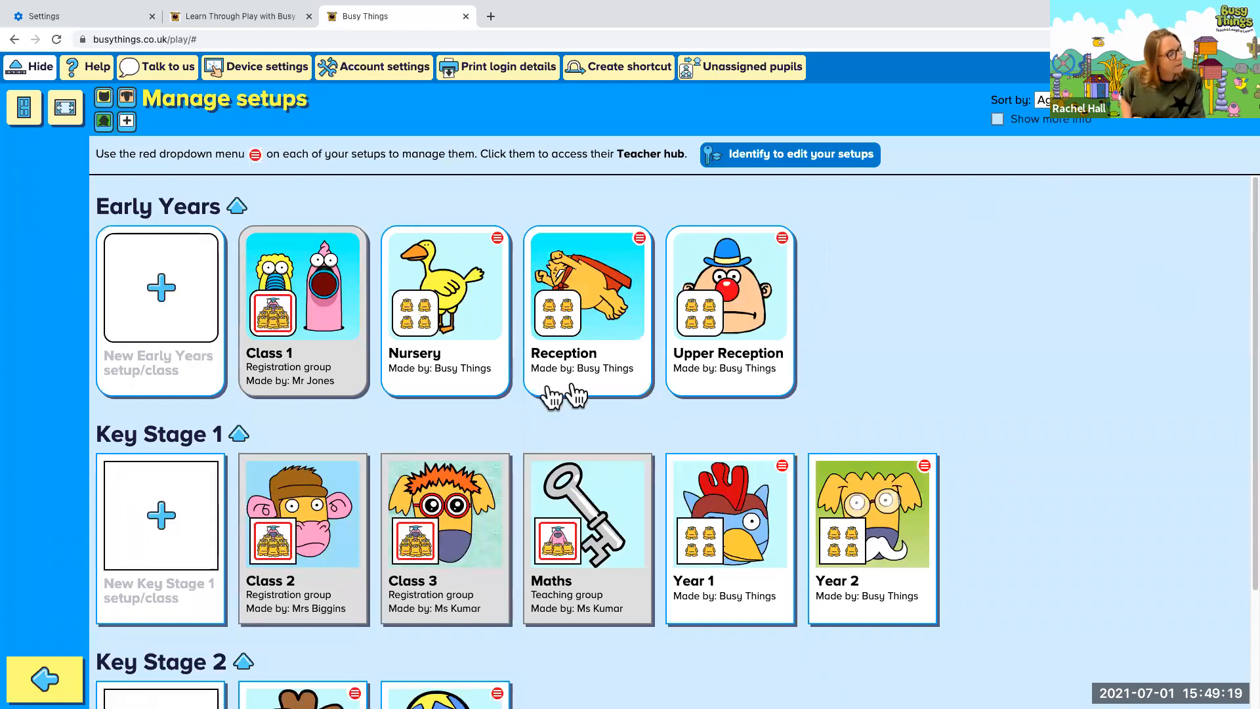
pyautogui.scroll(-3, 1105, 391)
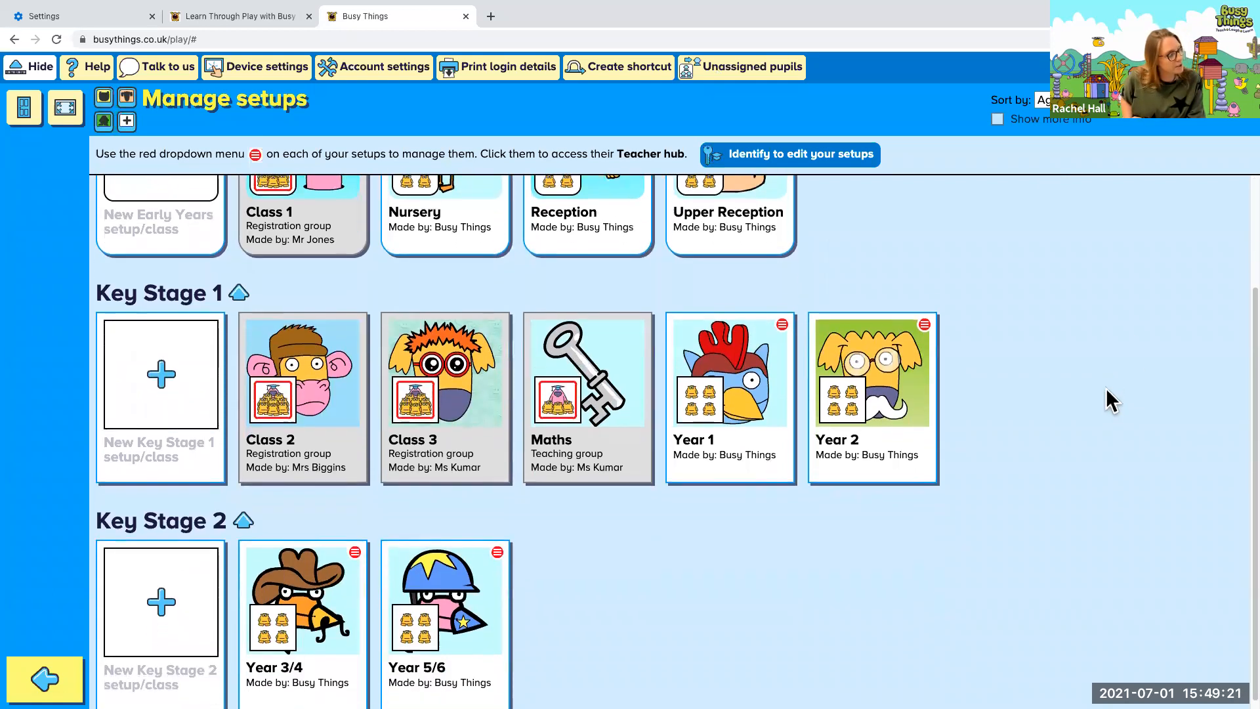
pyautogui.scroll(3, 1108, 383)
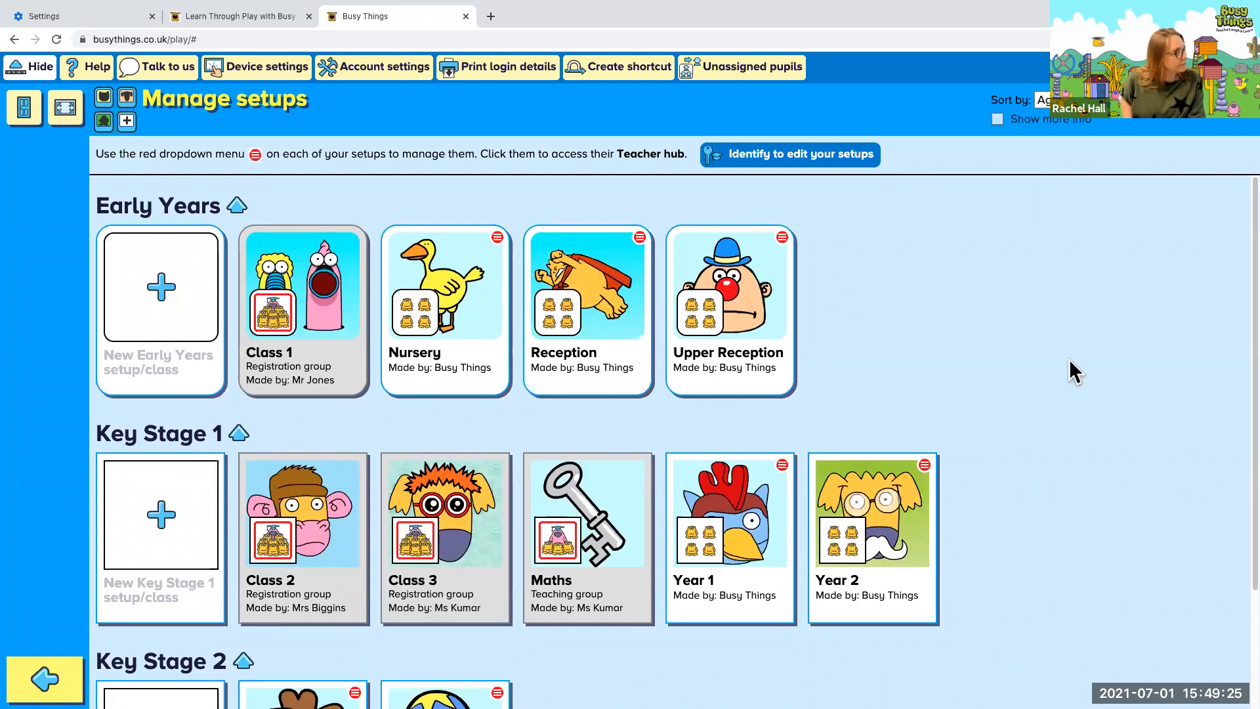
pyautogui.scroll(-2, 1066, 366)
pyautogui.scroll(2, 1081, 364)
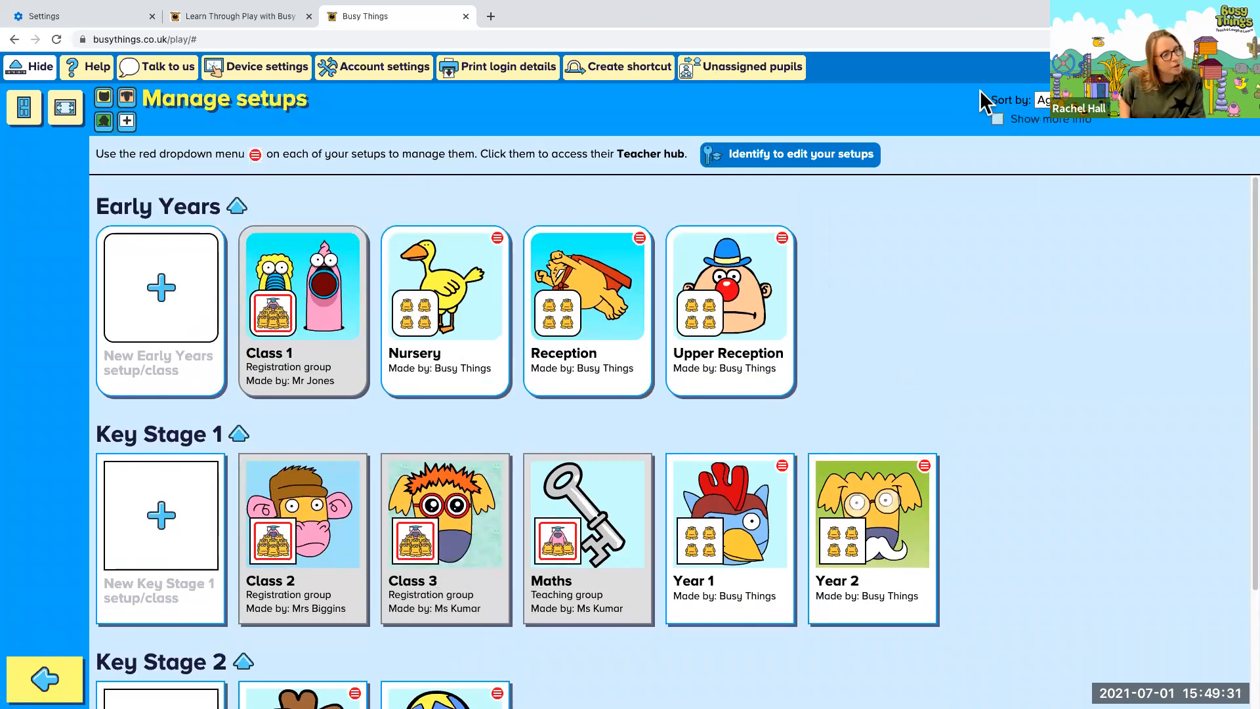
pyautogui.click(1076, 100)
# Step: Sort by setup type and review the Registration, Teaching, Simple and 'Made by Busy Things' groups
pyautogui.click(1082, 124)
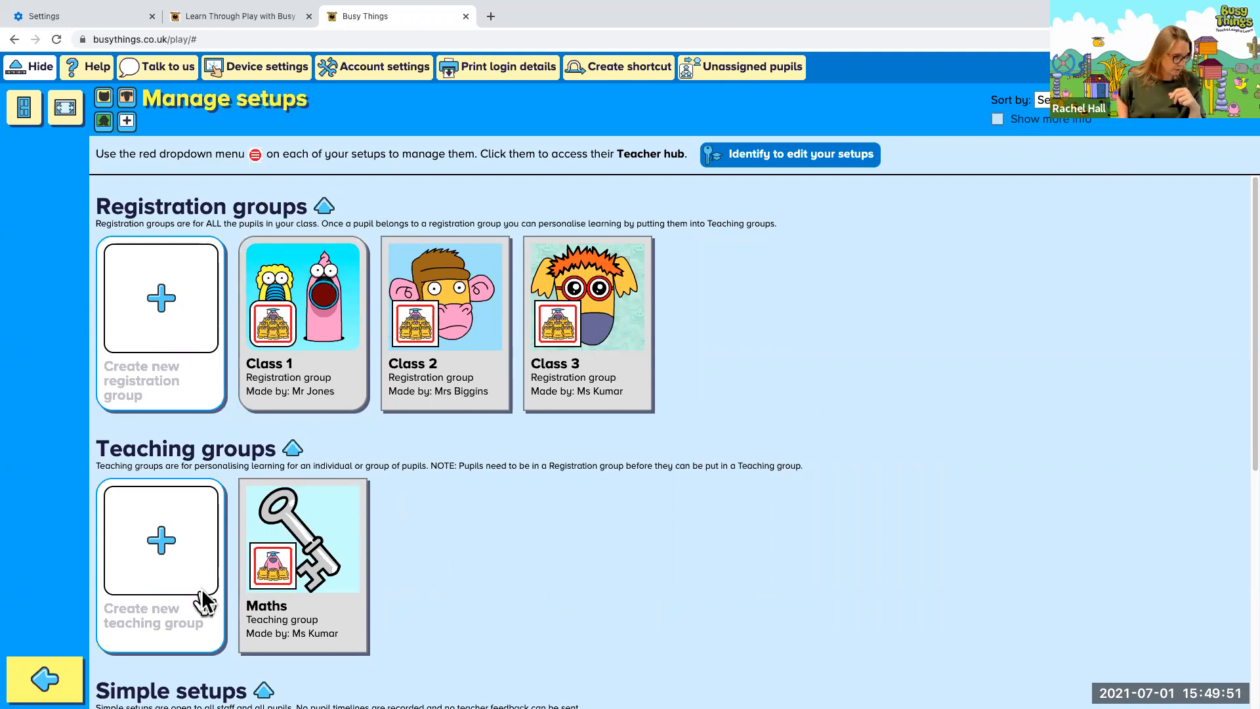
pyautogui.scroll(-6, 620, 556)
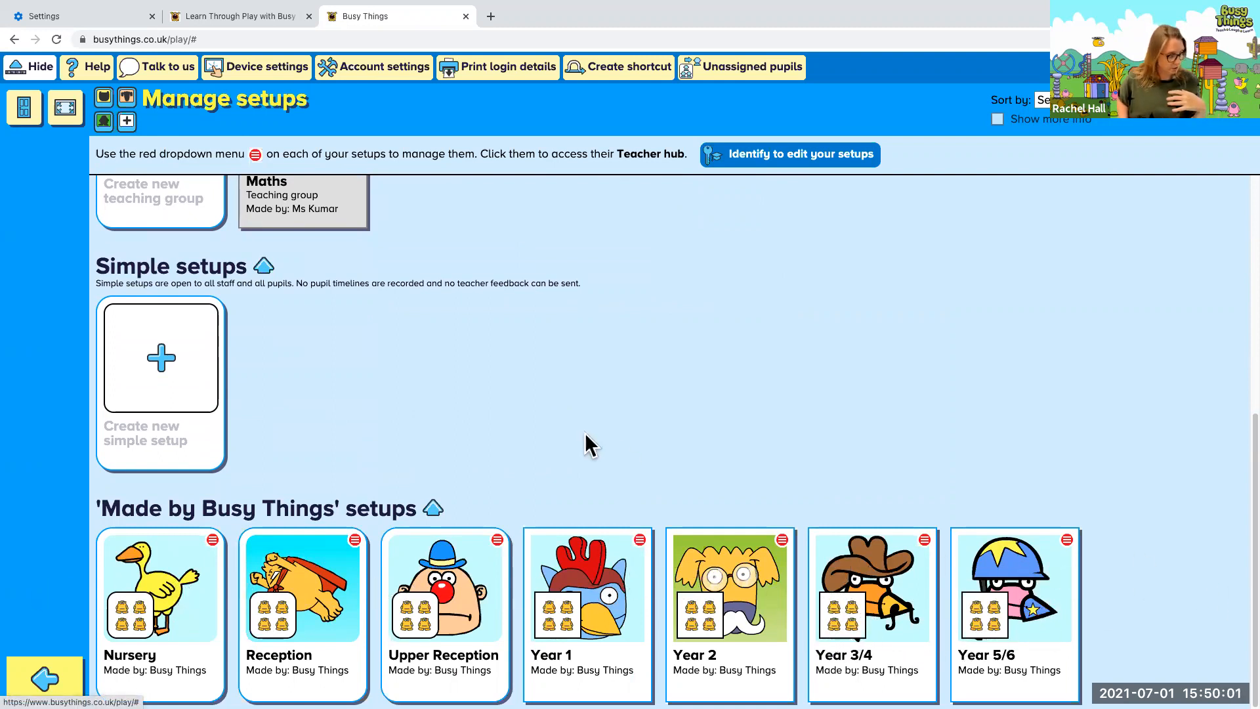
pyautogui.scroll(6, 585, 432)
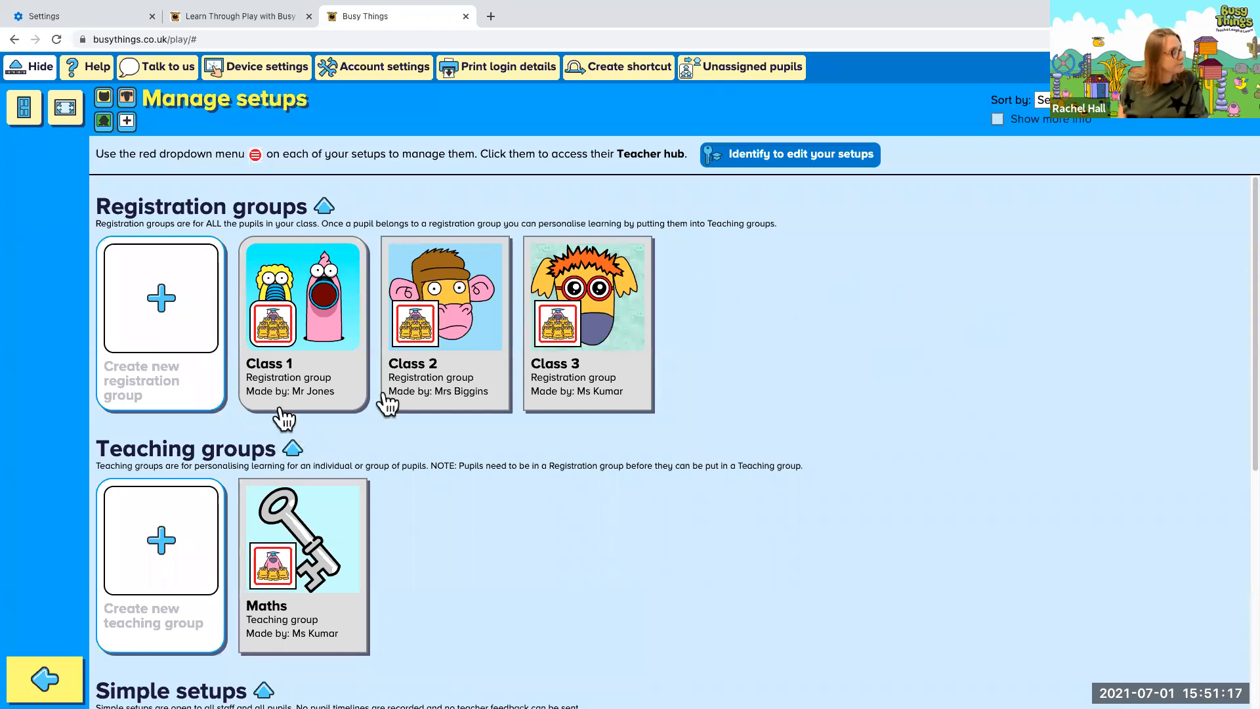
# Step: From the home page, begin a new teacher ID with the saved staff e-mail to request an activation code
pyautogui.click(52, 695)
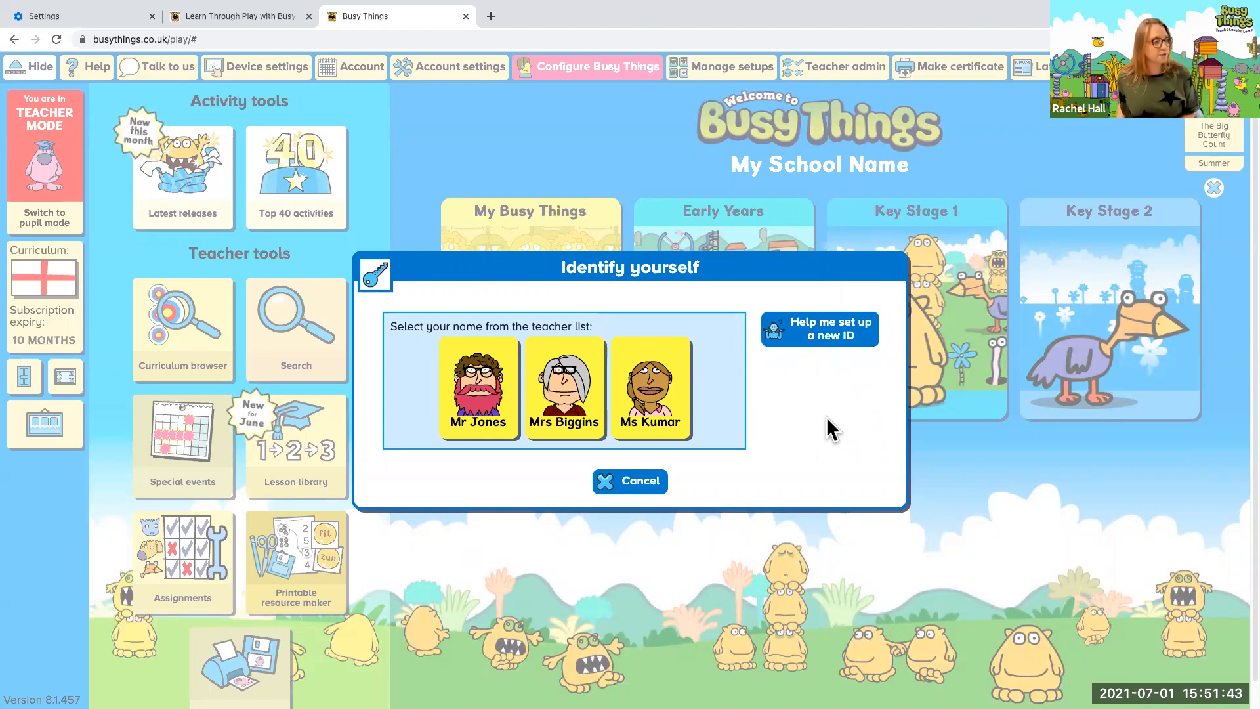
pyautogui.click(828, 334)
pyautogui.click(632, 369)
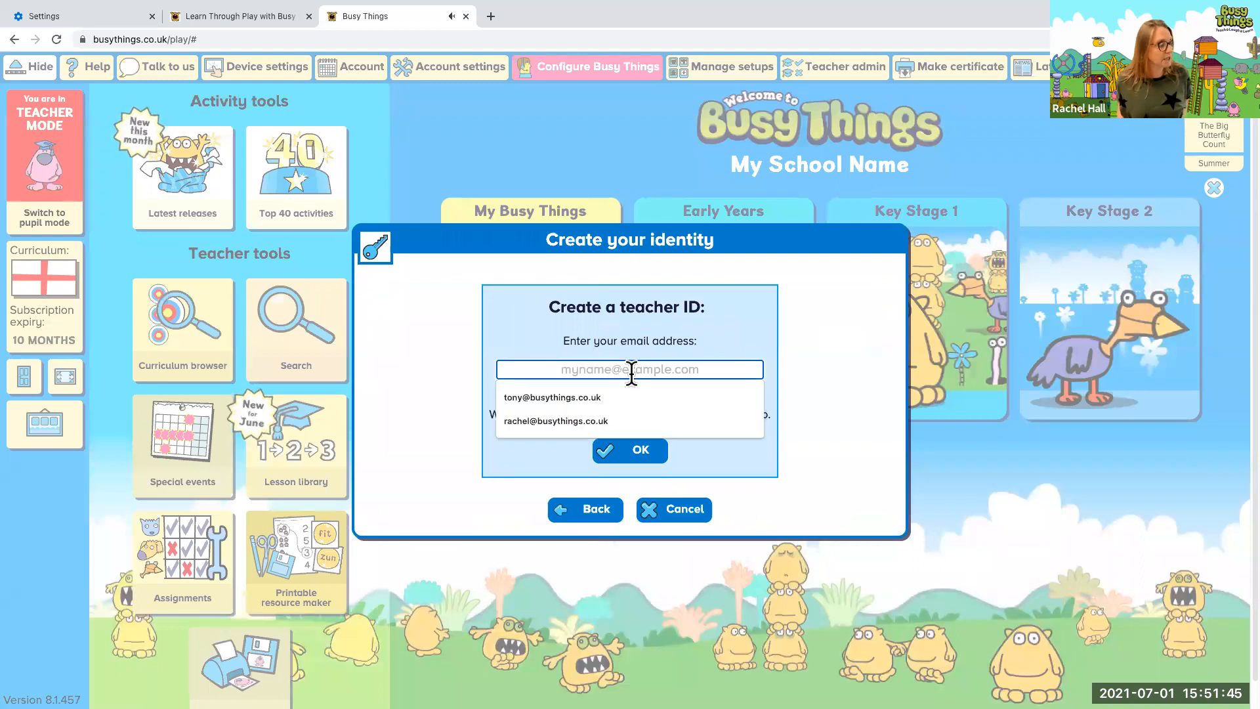
pyautogui.click(621, 420)
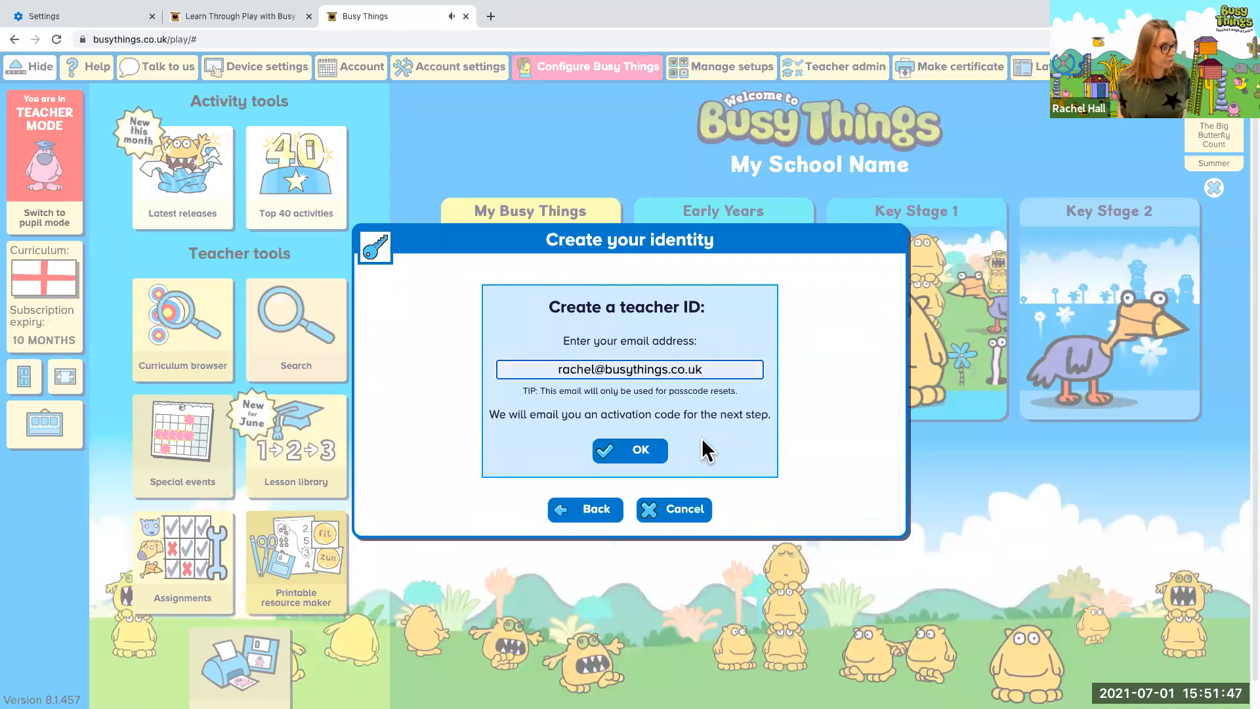
pyautogui.click(643, 454)
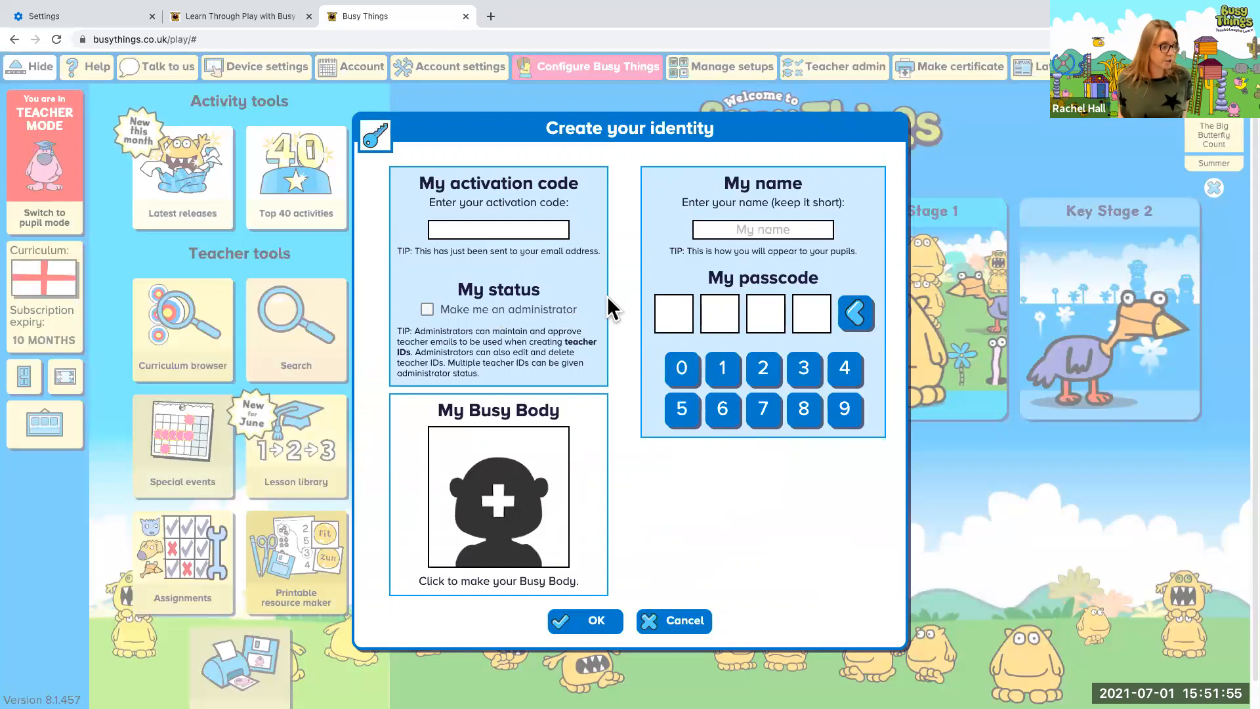
# Step: Make the new ID an administrator named Mrs Admin with a four-digit passcode
pyautogui.click(427, 309)
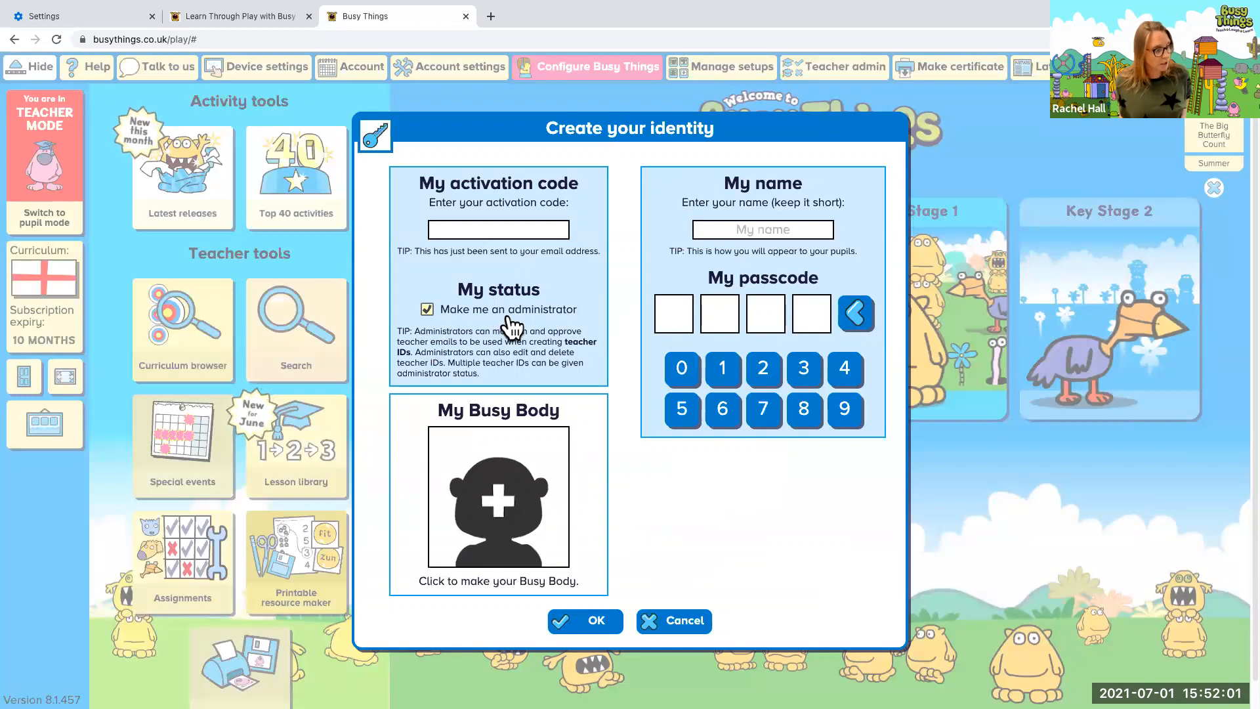
pyautogui.click(778, 231)
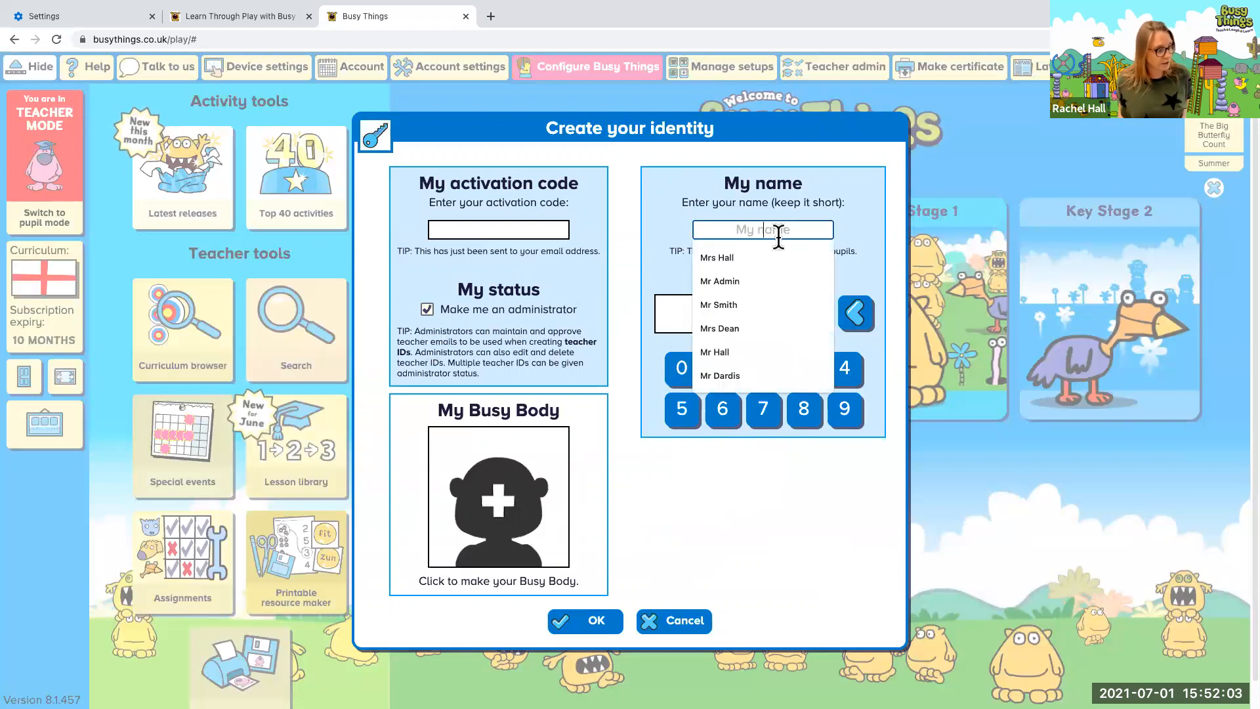
pyautogui.click(728, 282)
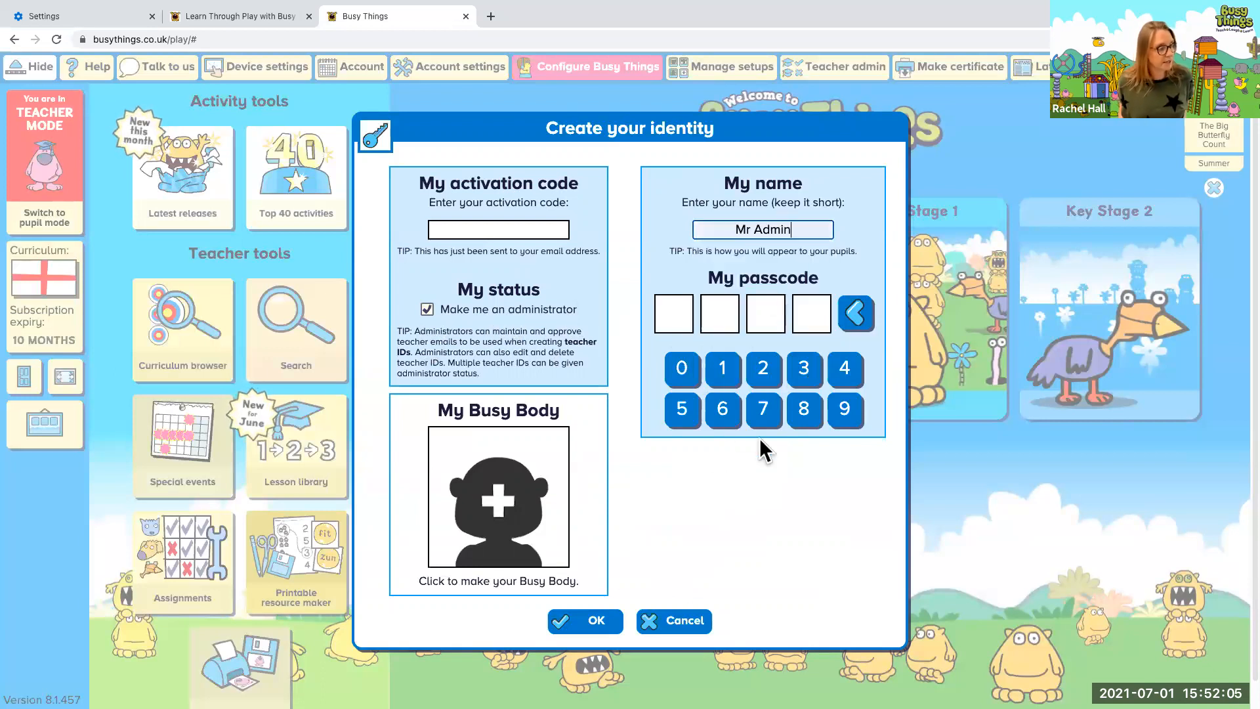
pyautogui.click(683, 384)
pyautogui.click(750, 230)
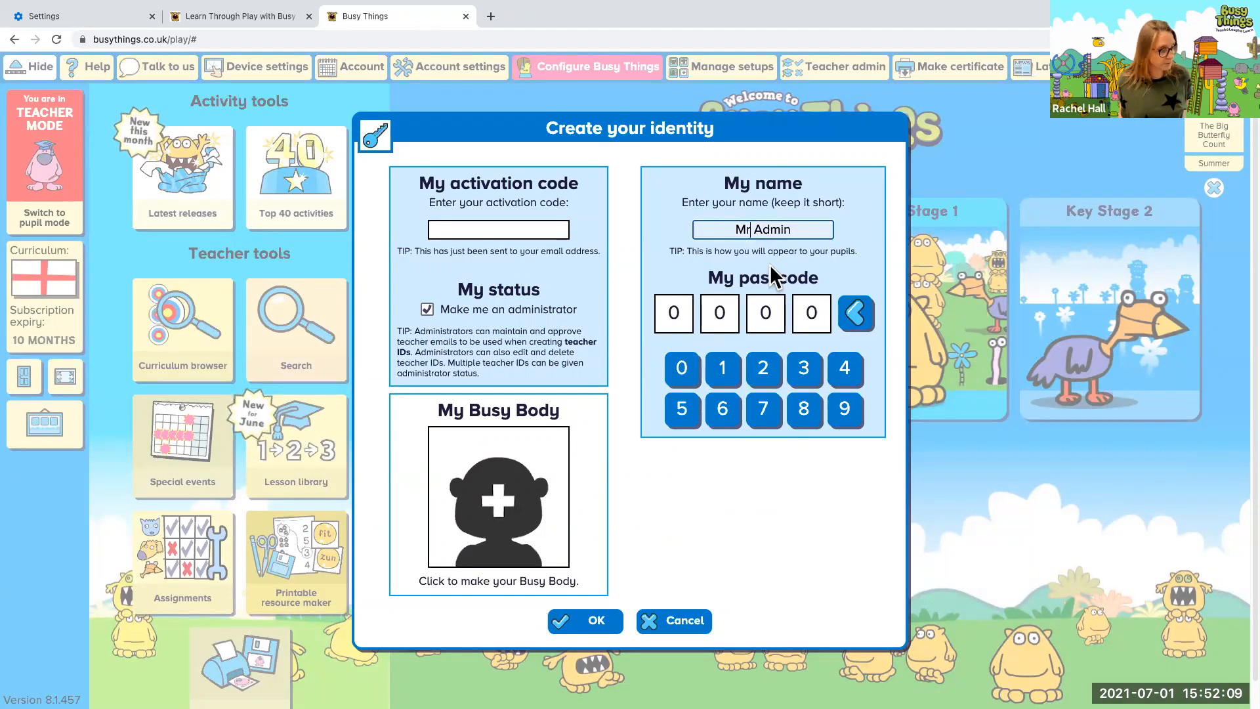
pyautogui.write('s')
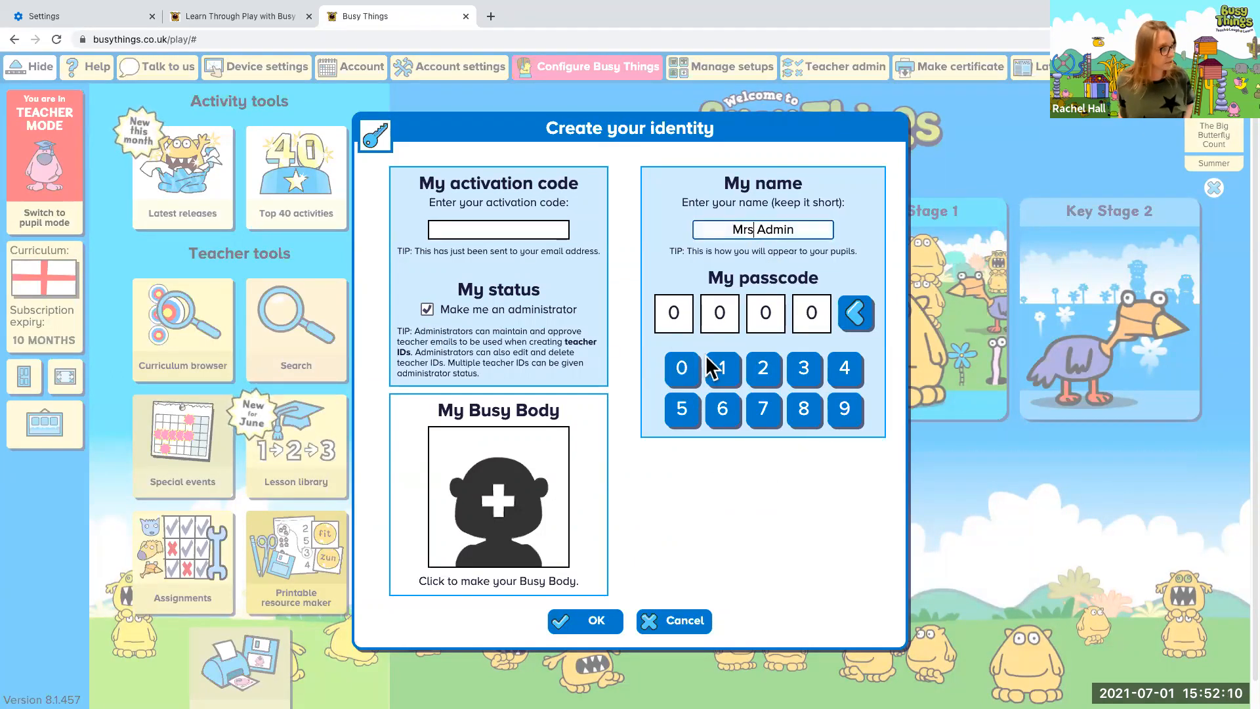
# Step: Keep the suggested Busy Body avatar and switch to the desktop to check e-mail
pyautogui.click(506, 515)
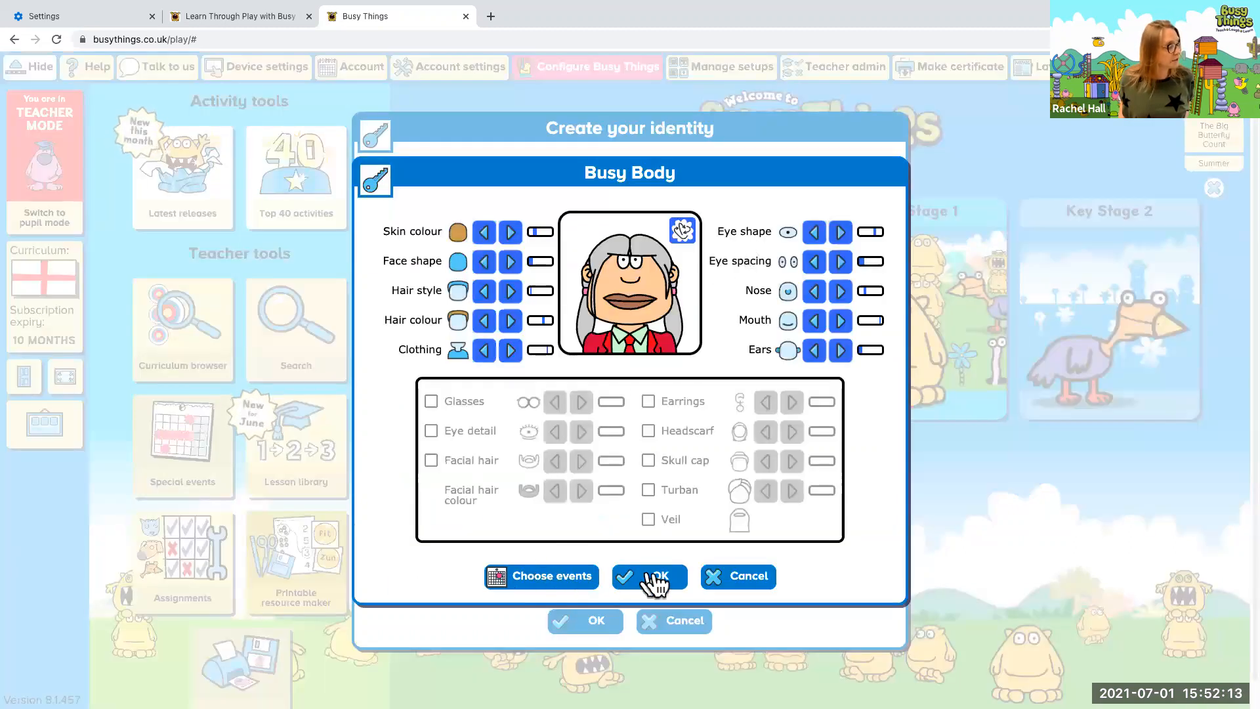
pyautogui.click(745, 581)
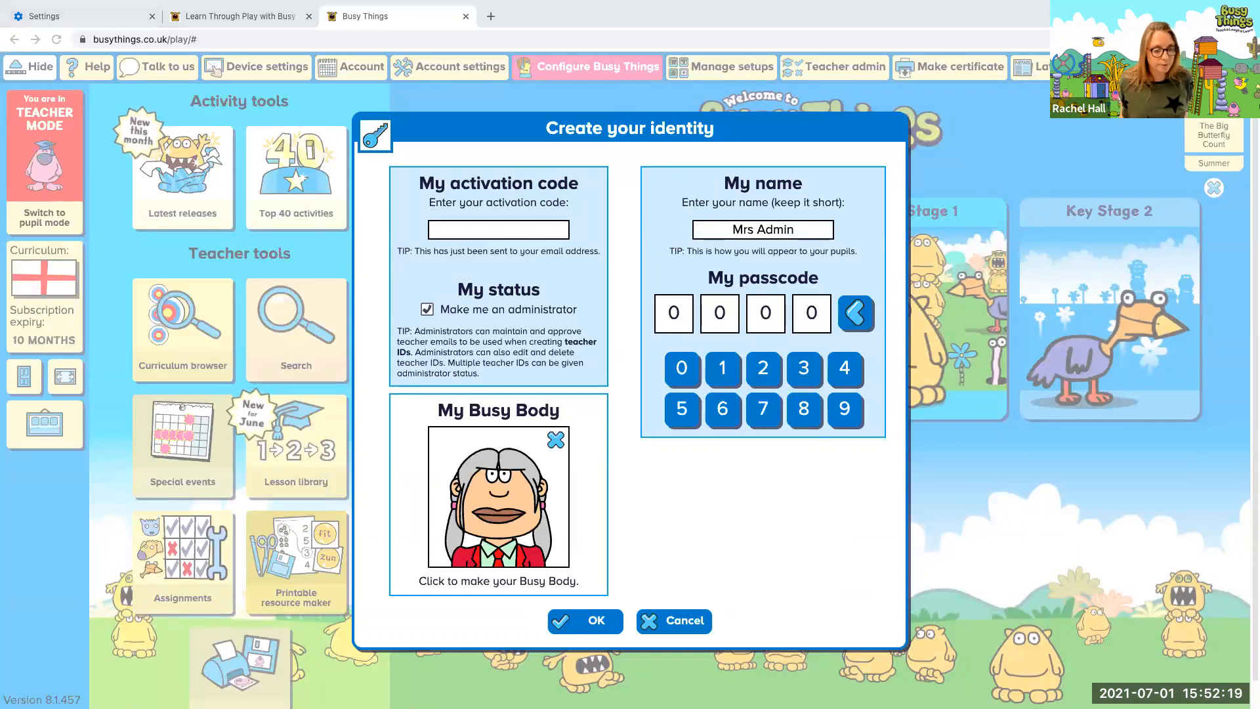
pyautogui.press('super+Tab')
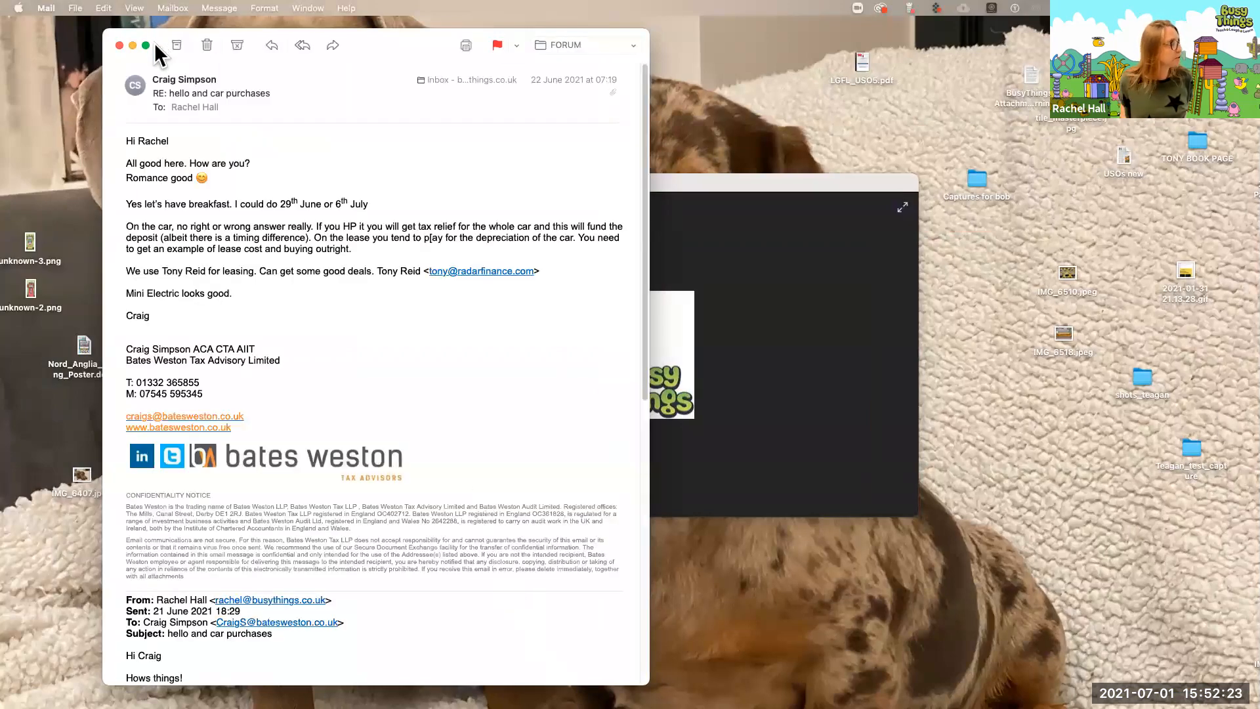
# Step: Minimise the Mail message and return to the Busy Things identity form in Chrome
pyautogui.click(132, 46)
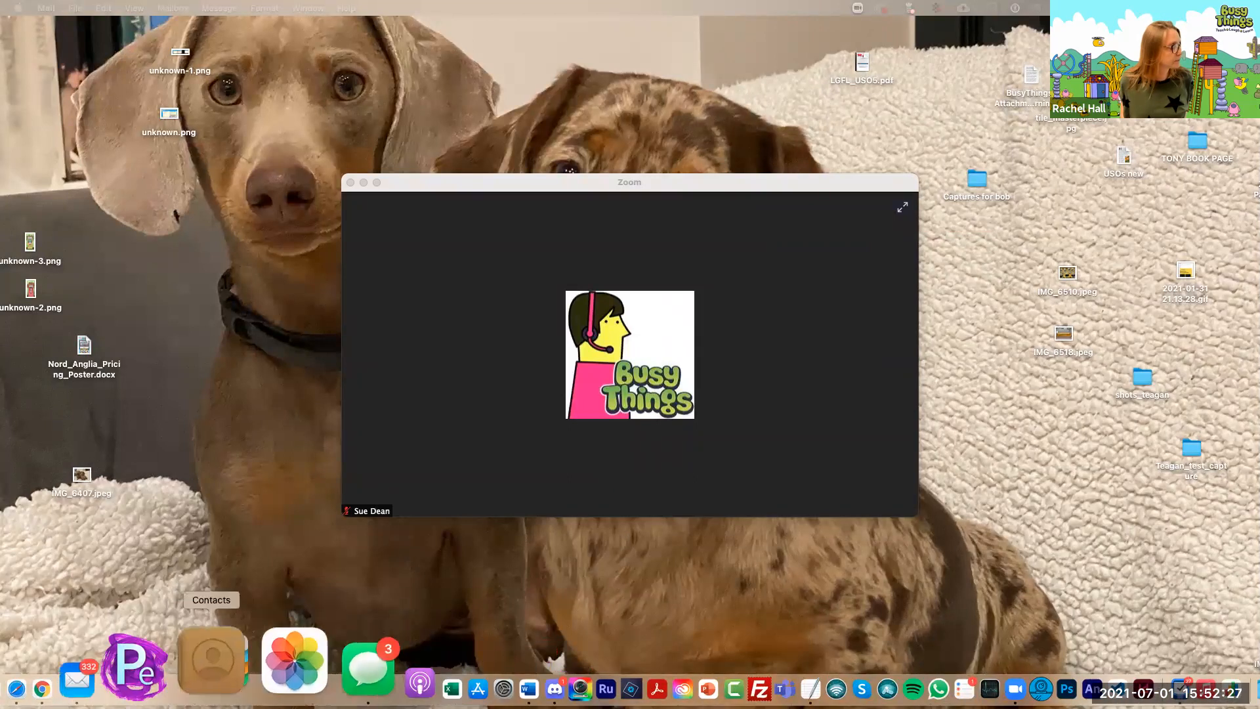
pyautogui.click(163, 673)
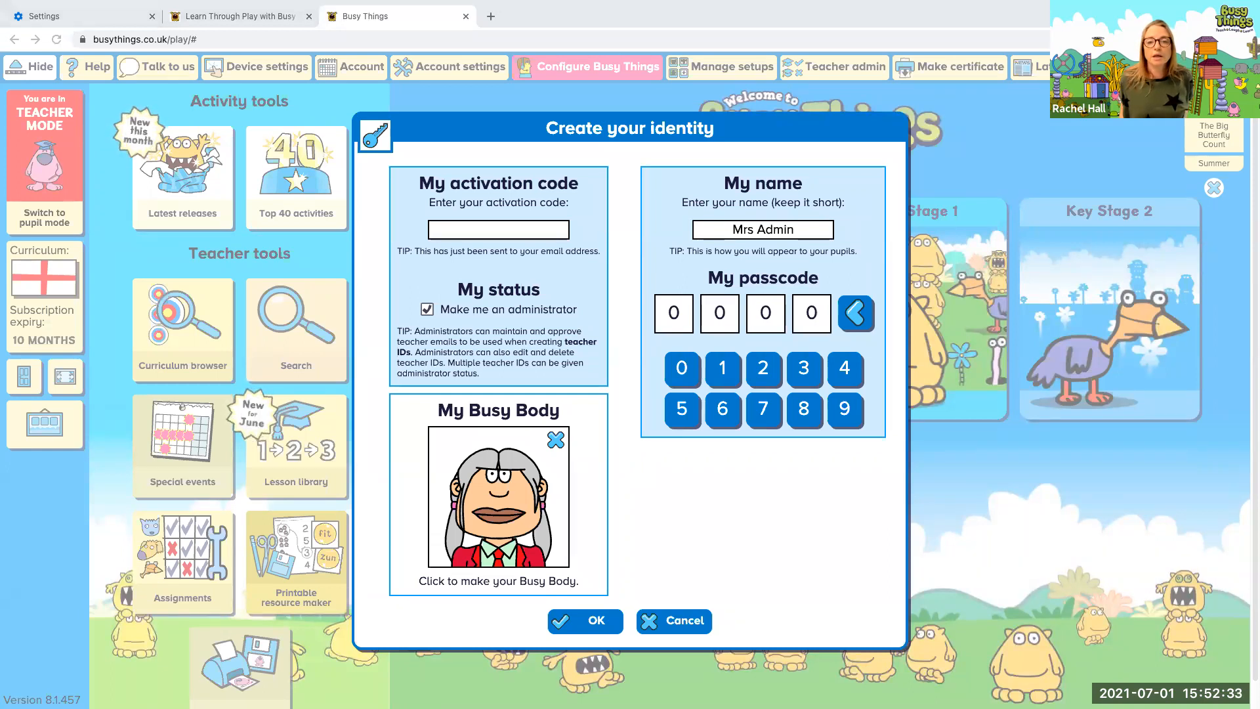
# Step: Enter the activation code from the e-mail and confirm to create the Mrs Admin ID
pyautogui.click(502, 228)
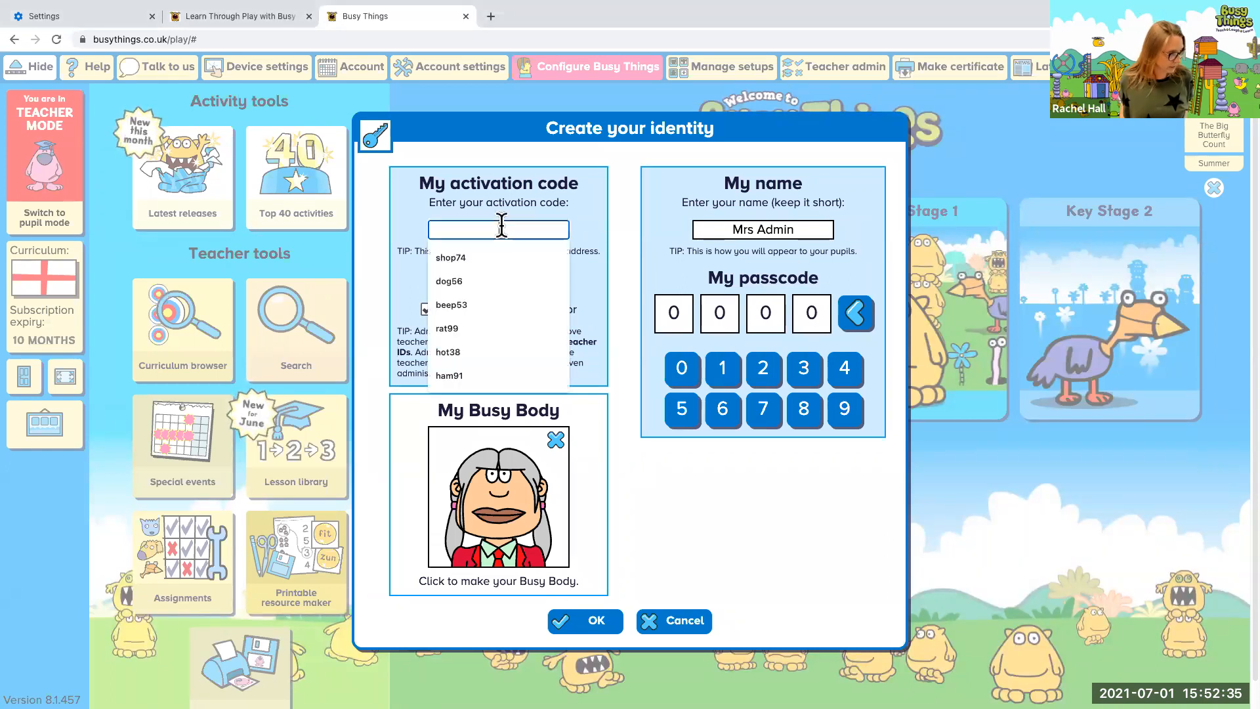
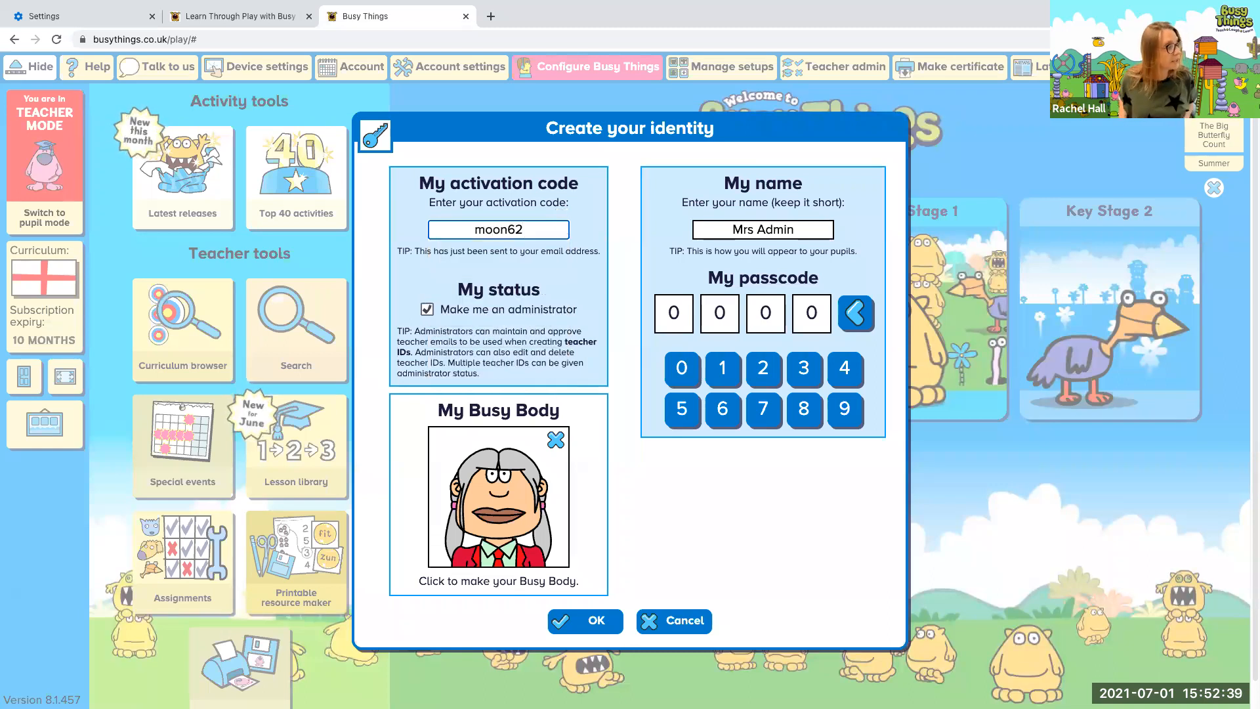
pyautogui.click(727, 520)
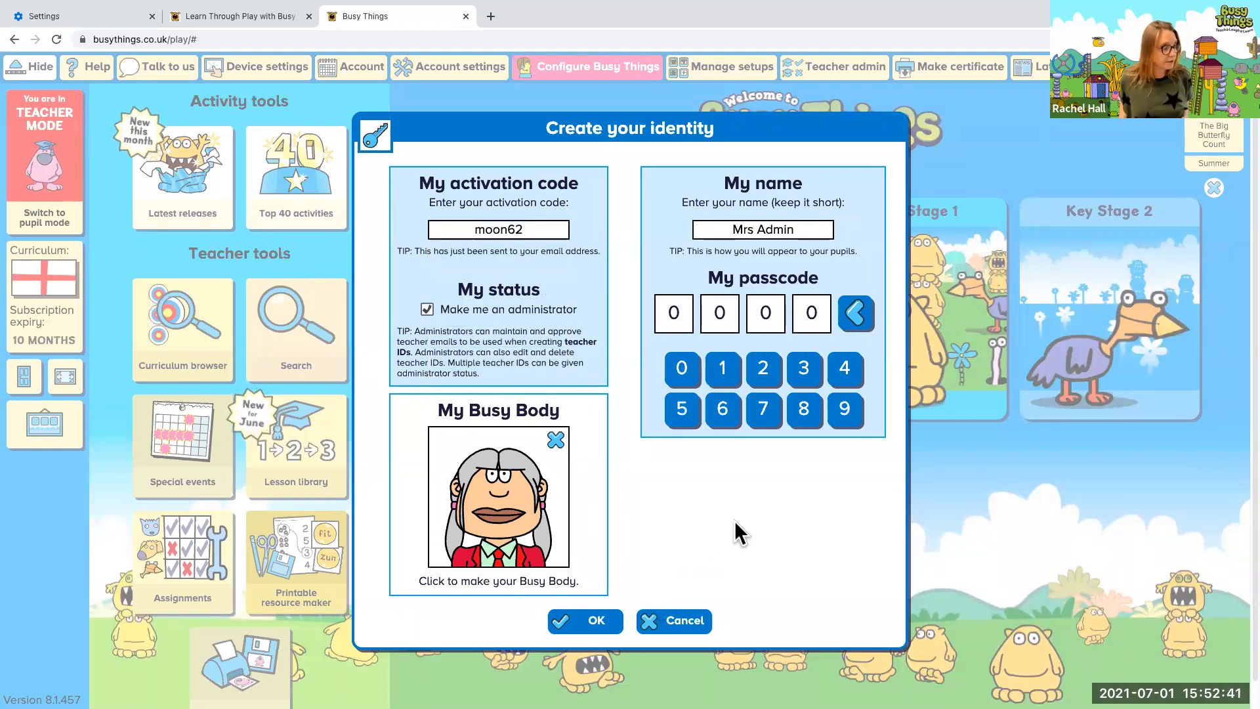
pyautogui.click(598, 625)
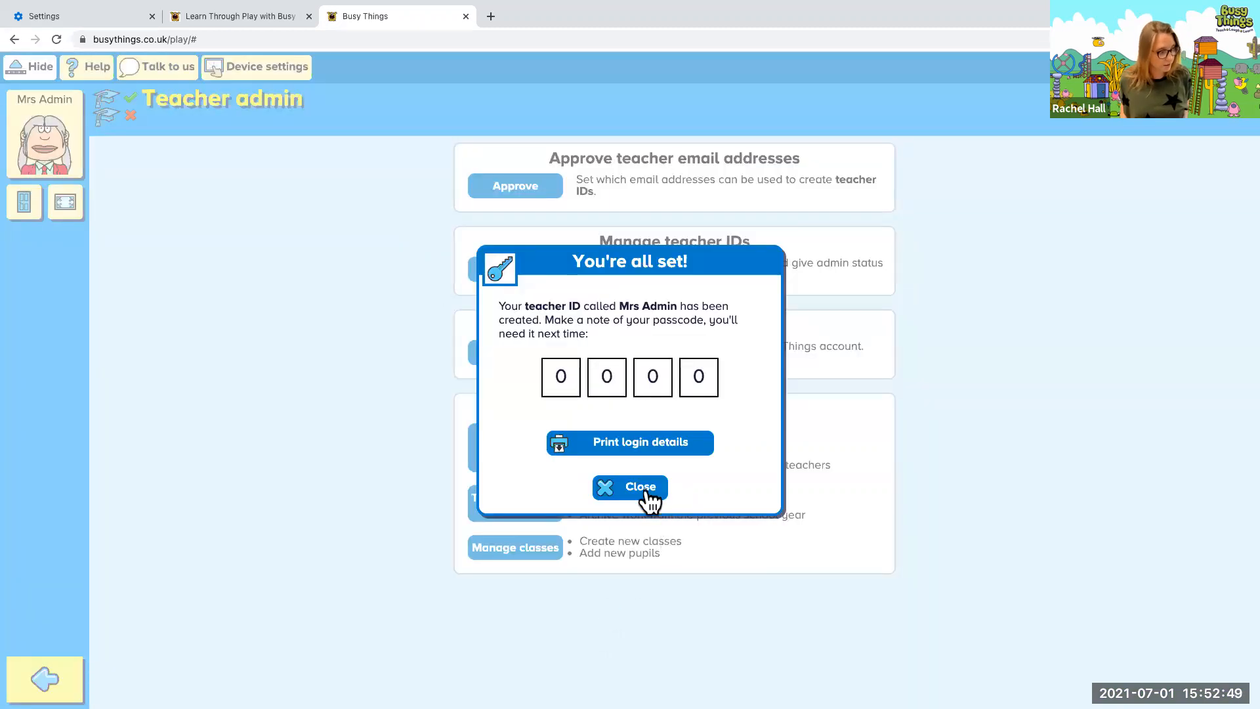
# Step: Close the confirmation, visit Teacher admin and return home, then bring up the Switch ID options
pyautogui.click(641, 487)
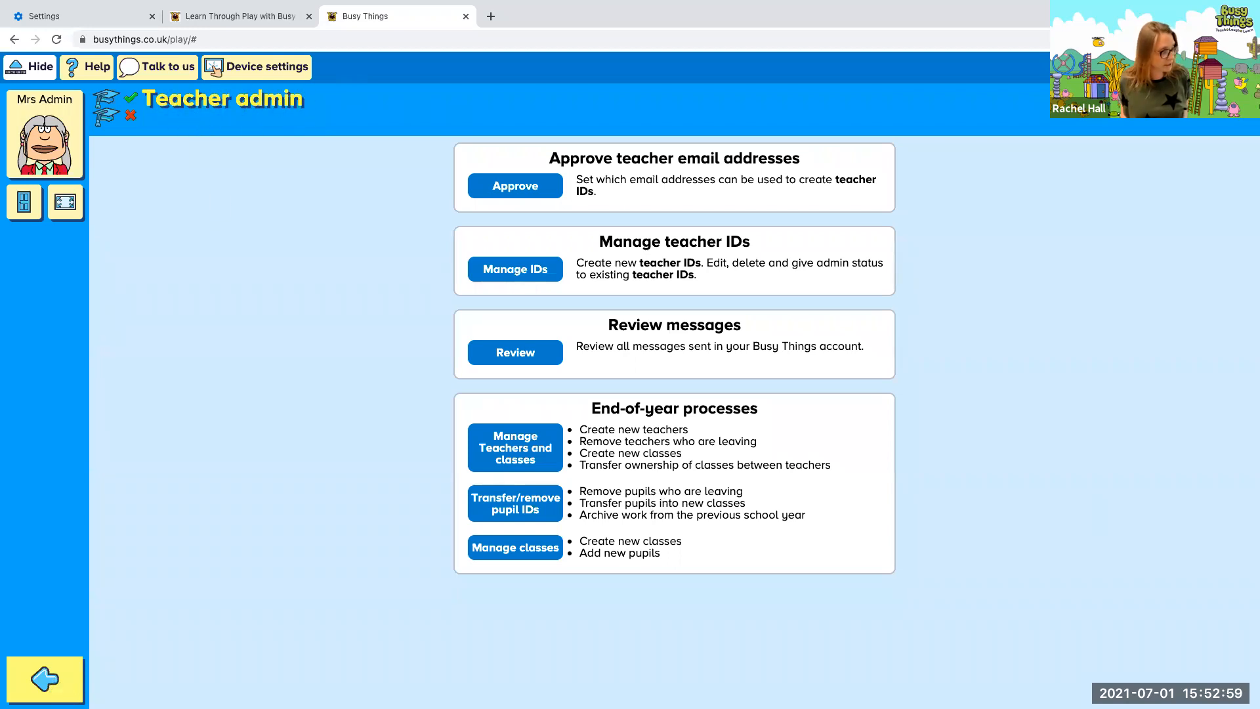
pyautogui.click(45, 679)
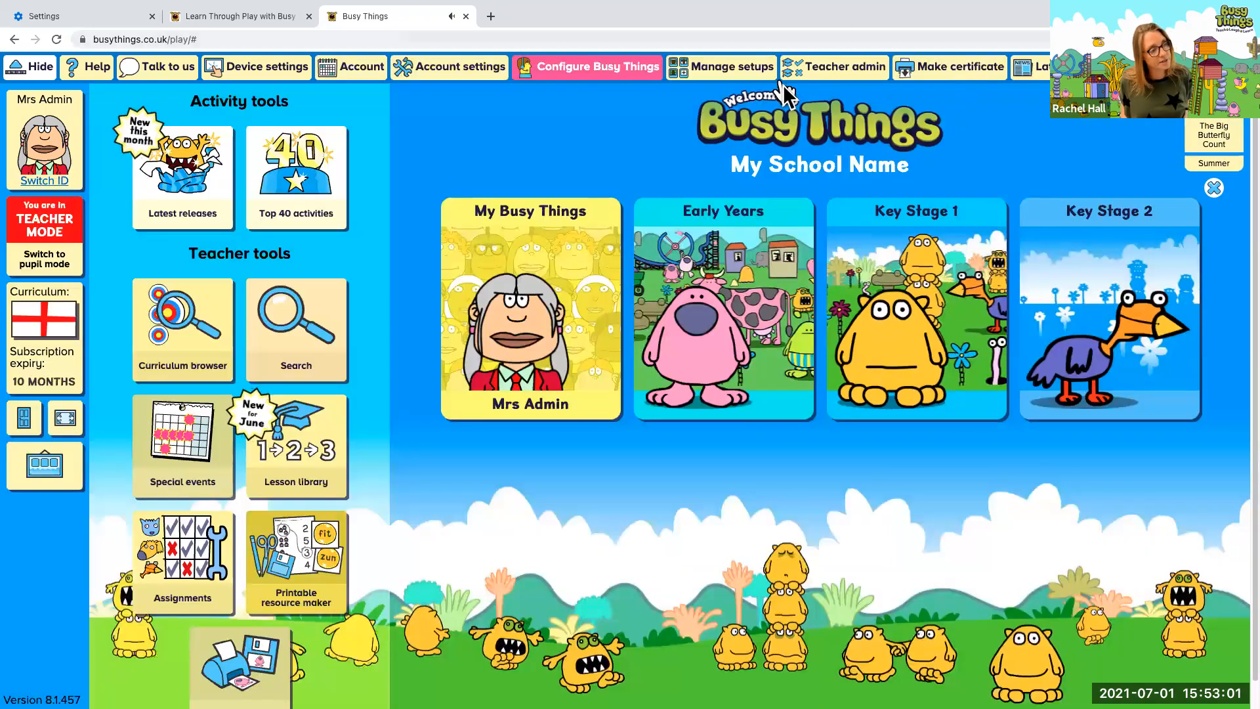
pyautogui.click(837, 82)
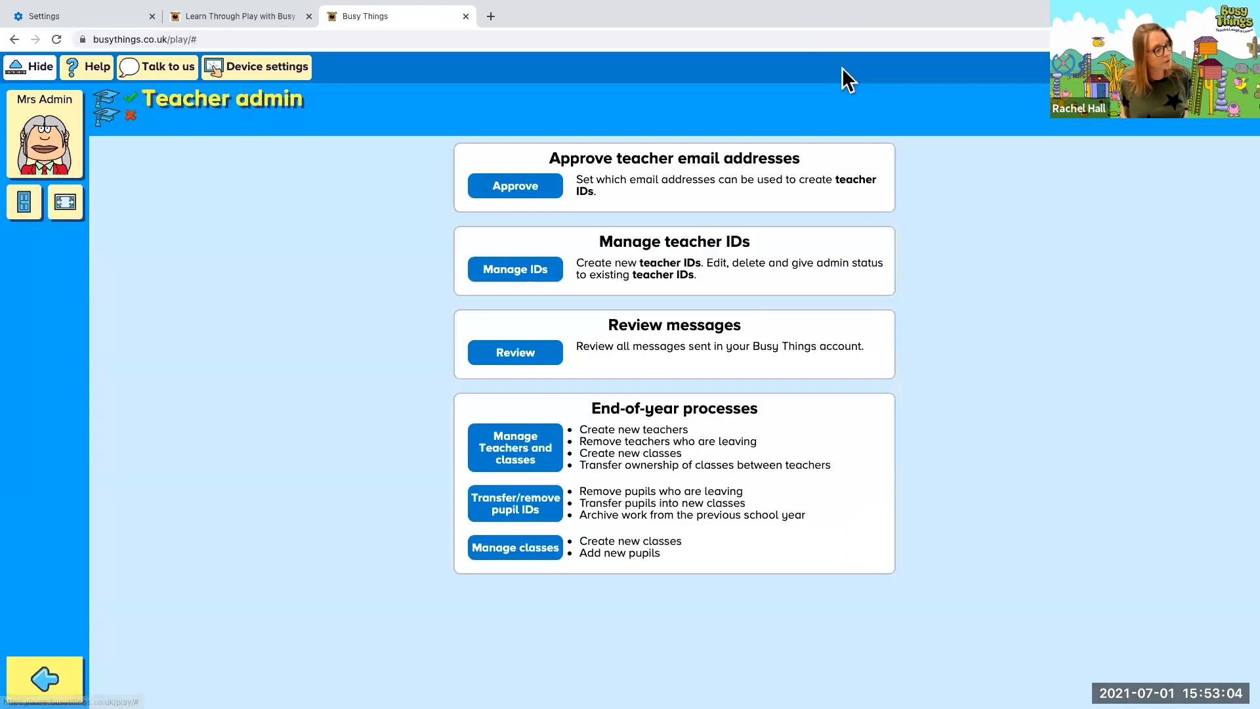
pyautogui.click(45, 683)
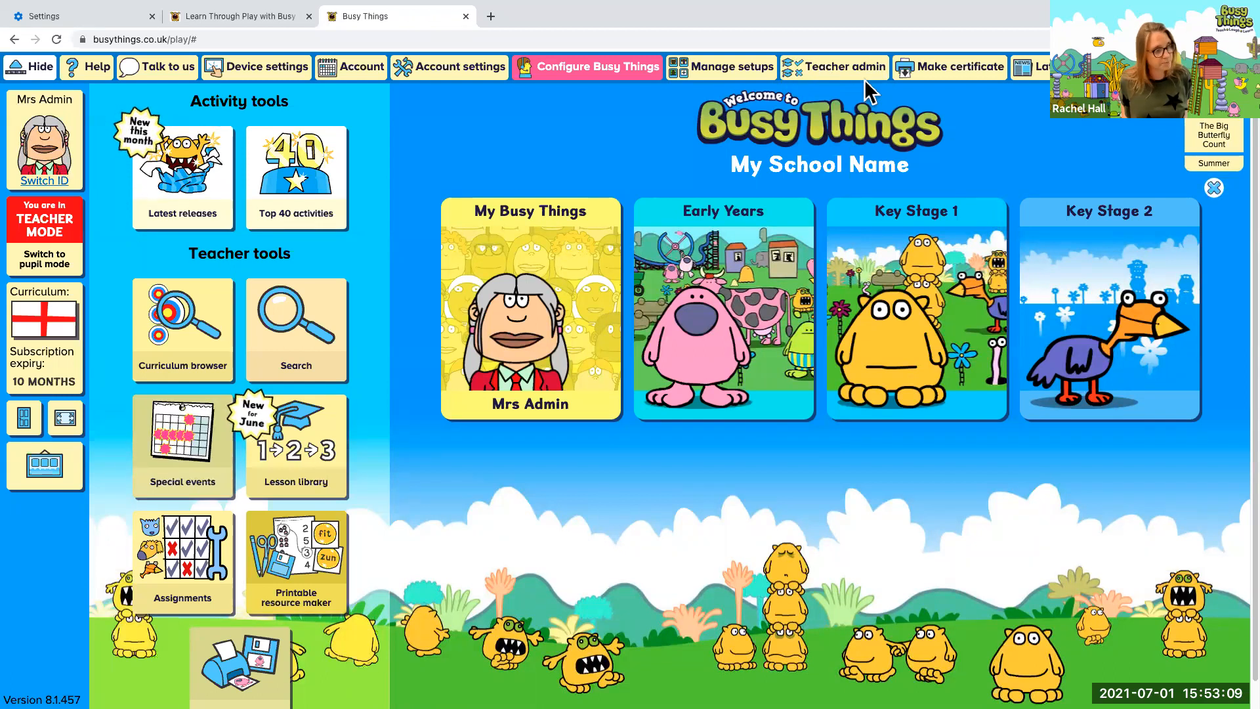
pyautogui.click(45, 180)
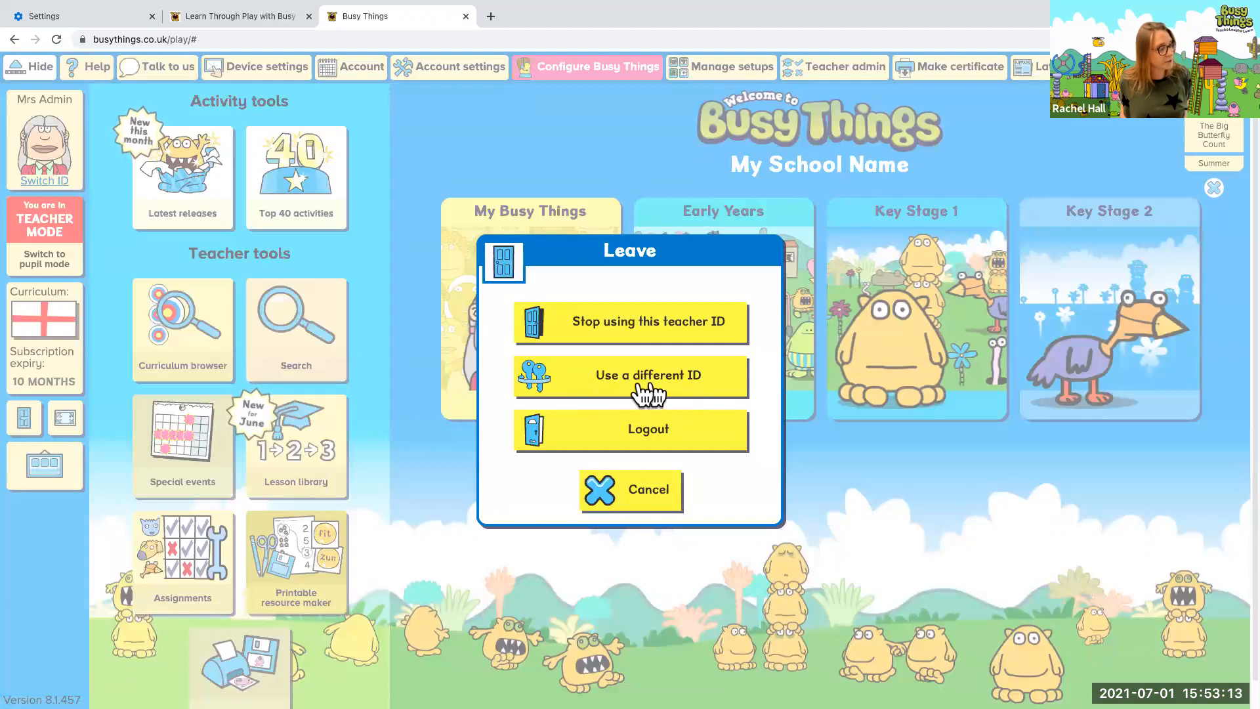
# Step: Sign in as the non-admin teacher with their passcode and dismiss the admin-access refusal
pyautogui.click(670, 390)
pyautogui.click(537, 397)
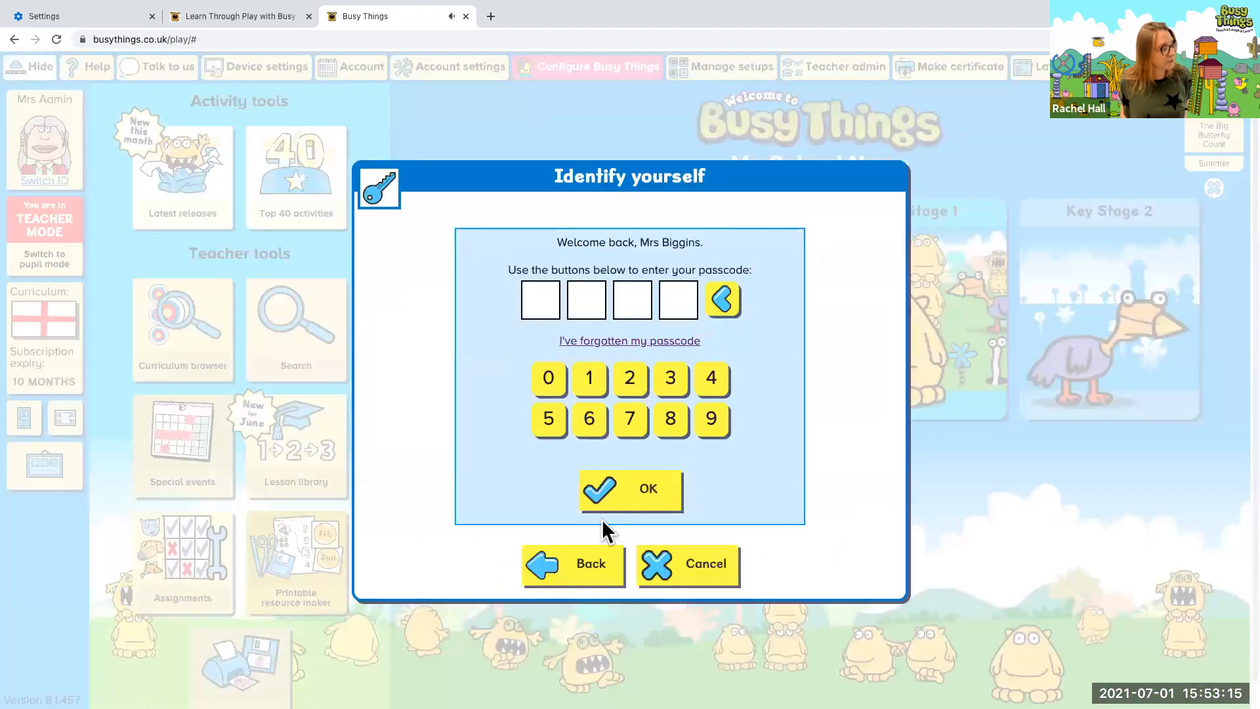
pyautogui.click(543, 387)
pyautogui.click(544, 387)
pyautogui.click(543, 387)
pyautogui.click(642, 494)
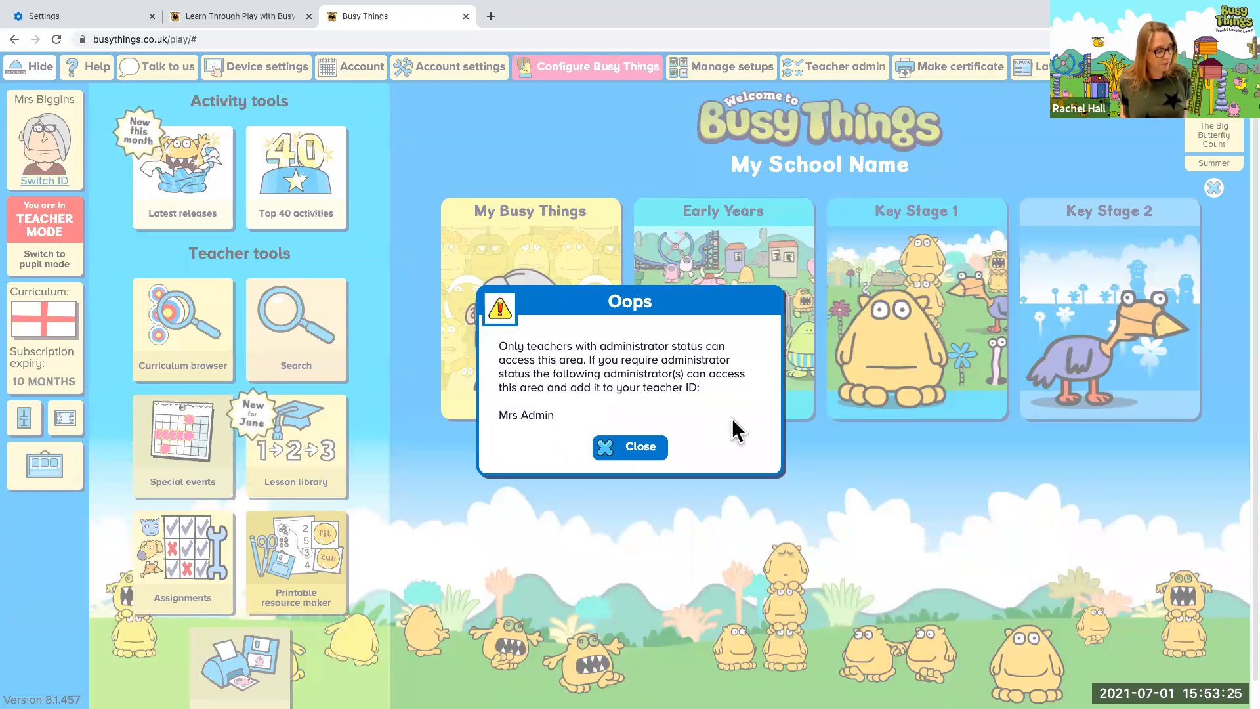
pyautogui.click(662, 452)
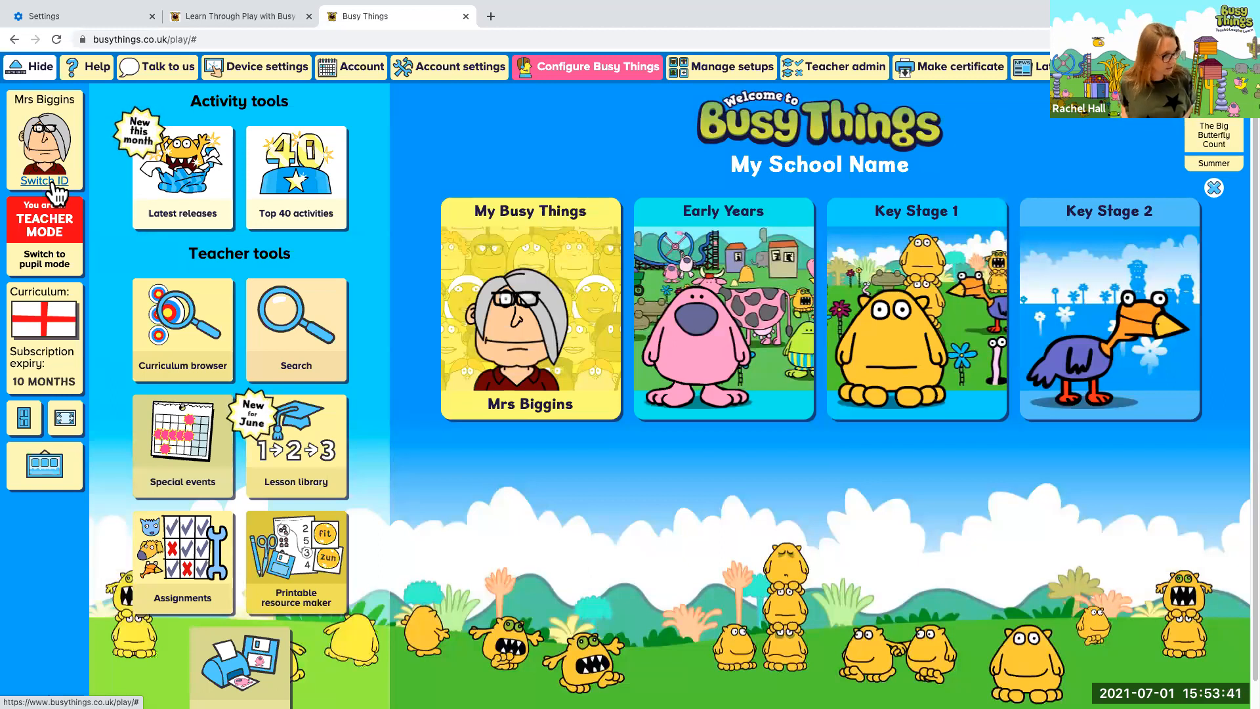
# Step: Stop using the current teacher ID and open Teacher admin to get the Identify yourself list
pyautogui.click(55, 185)
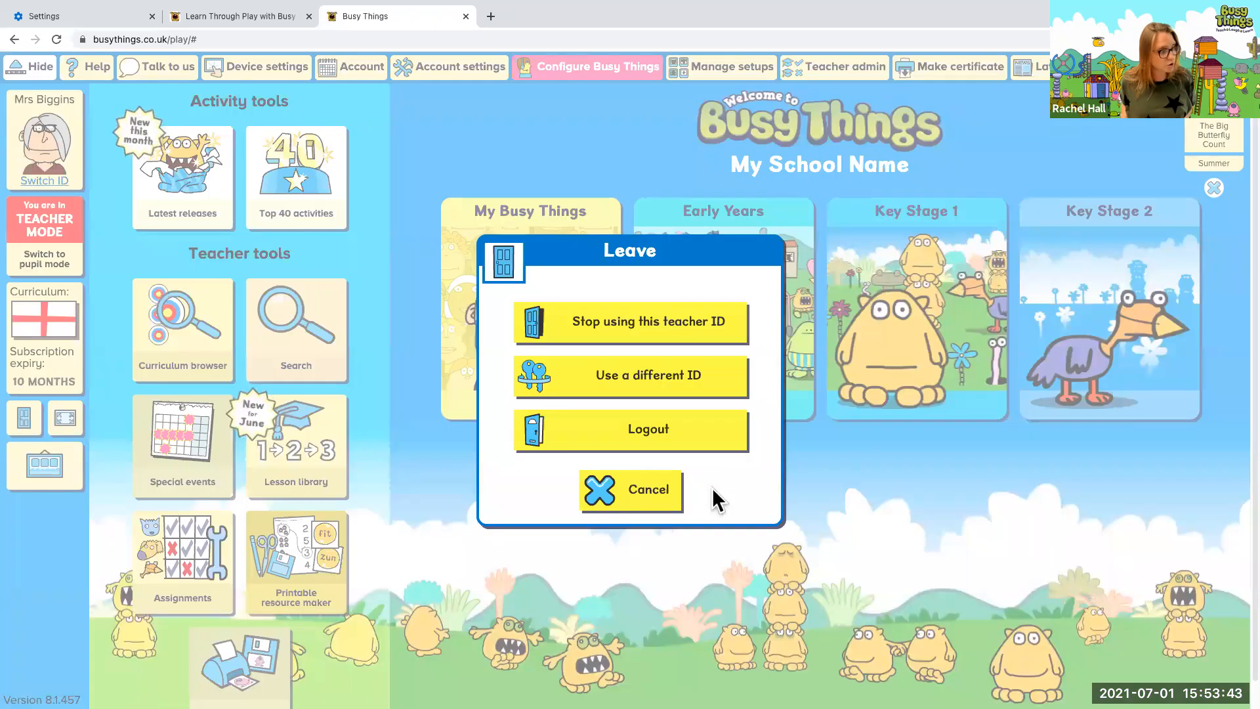
pyautogui.click(652, 328)
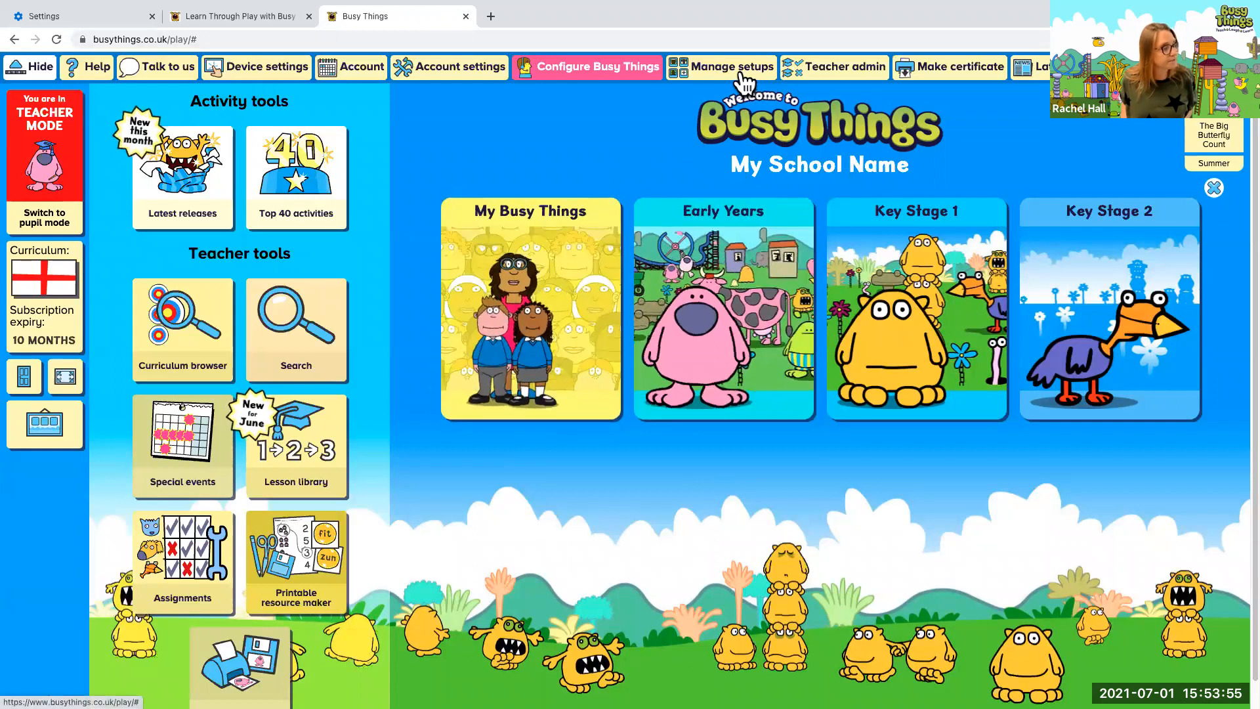
pyautogui.click(854, 82)
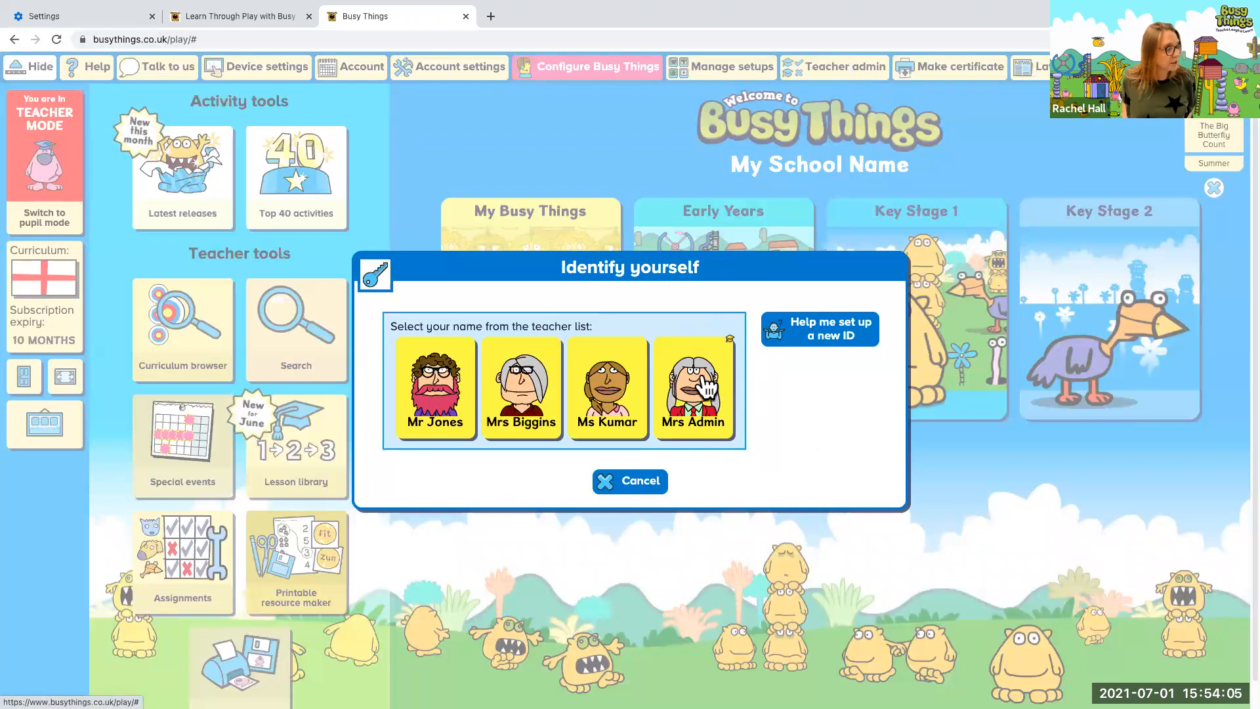
# Step: Sign in as Mrs Admin with the four-digit passcode to reach the Teacher admin page
pyautogui.click(706, 400)
pyautogui.click(553, 394)
pyautogui.click(551, 392)
pyautogui.click(551, 392)
pyautogui.click(551, 393)
pyautogui.click(655, 493)
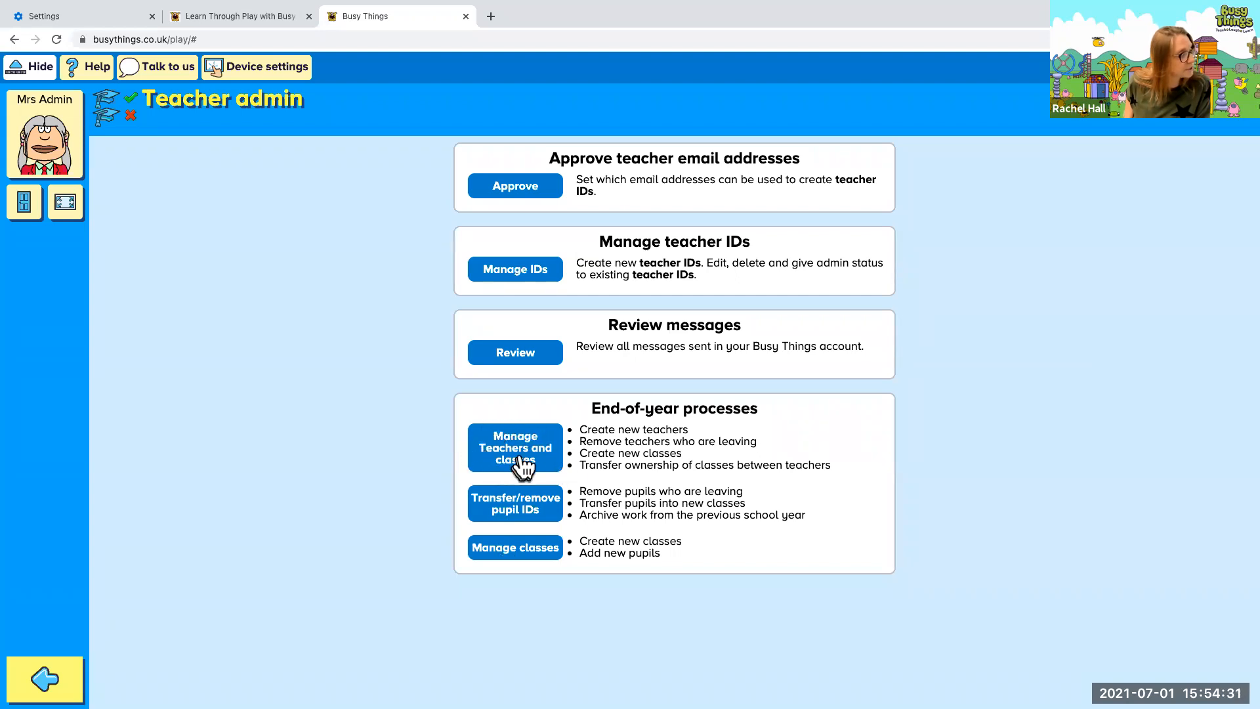
# Step: Make Mr Jones, the Class 1 teacher, an administrator and save his ID details
pyautogui.click(544, 460)
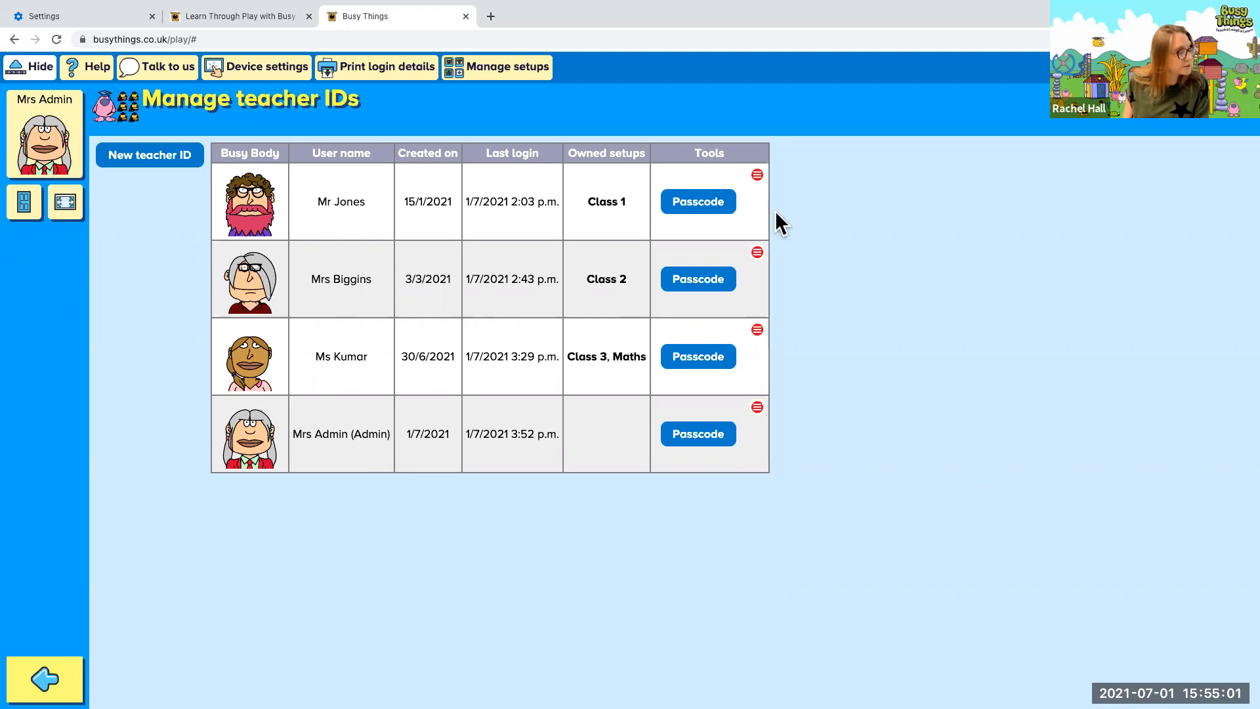
pyautogui.click(757, 175)
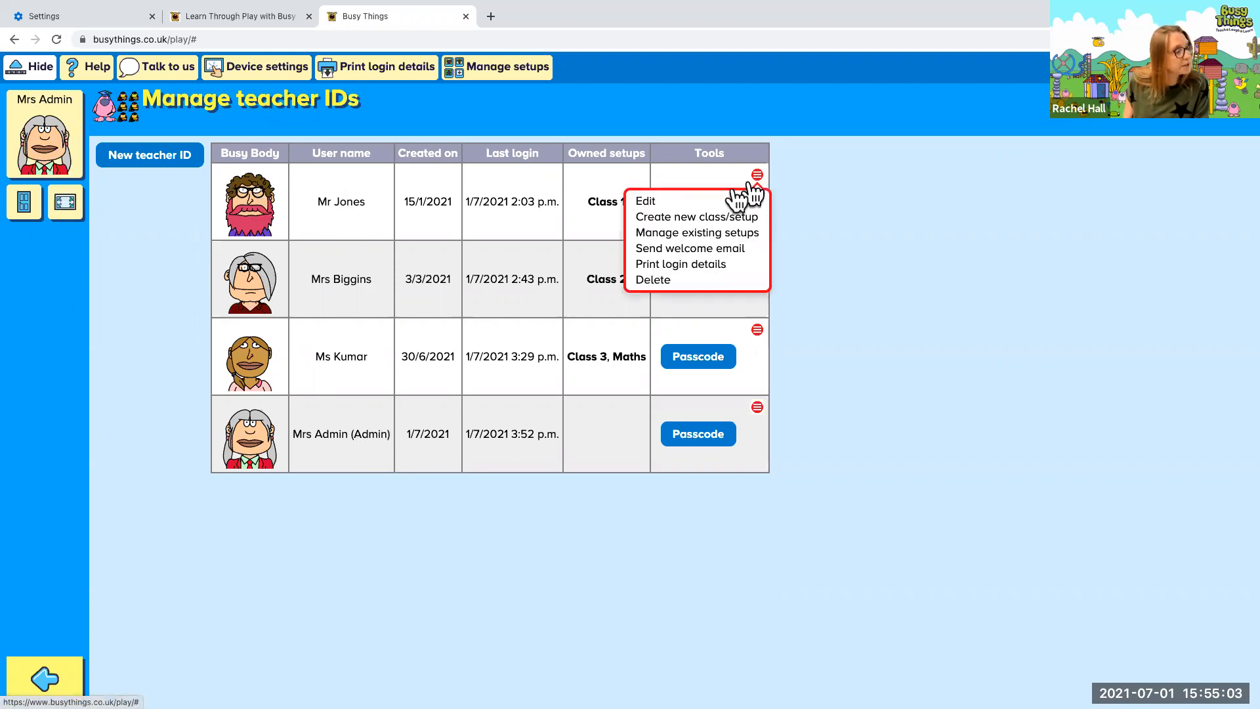
pyautogui.click(713, 200)
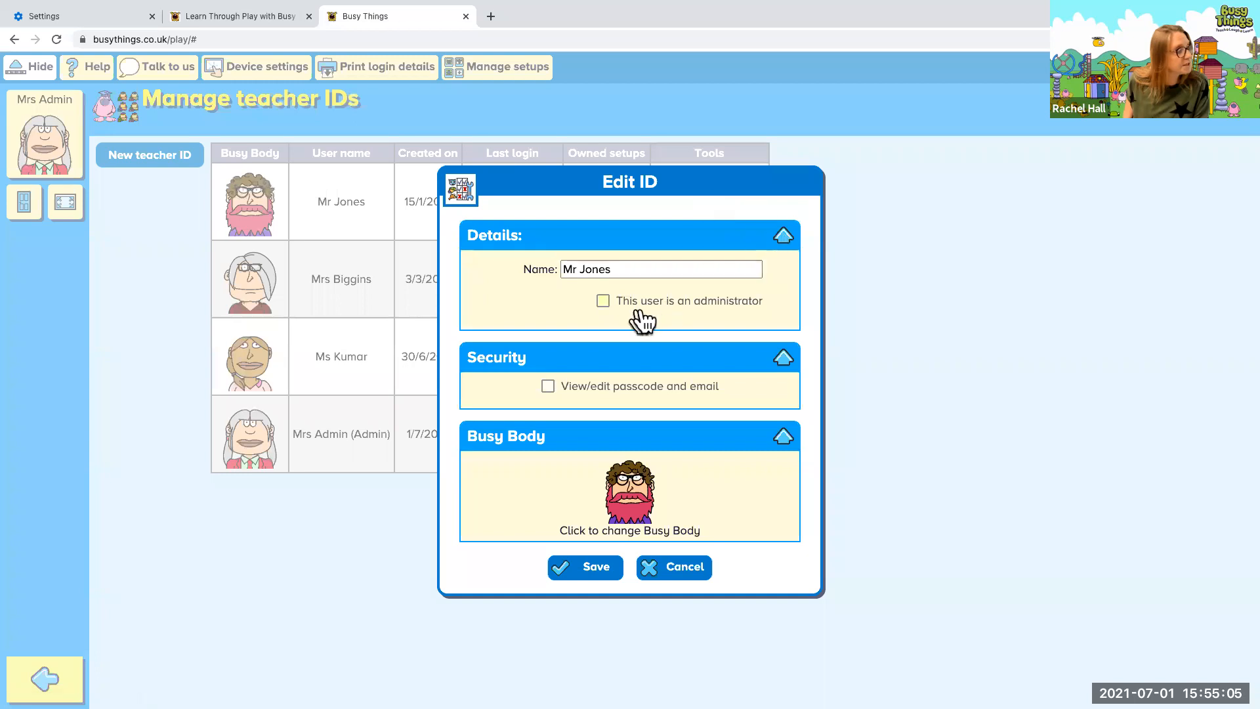
pyautogui.click(603, 301)
pyautogui.click(596, 569)
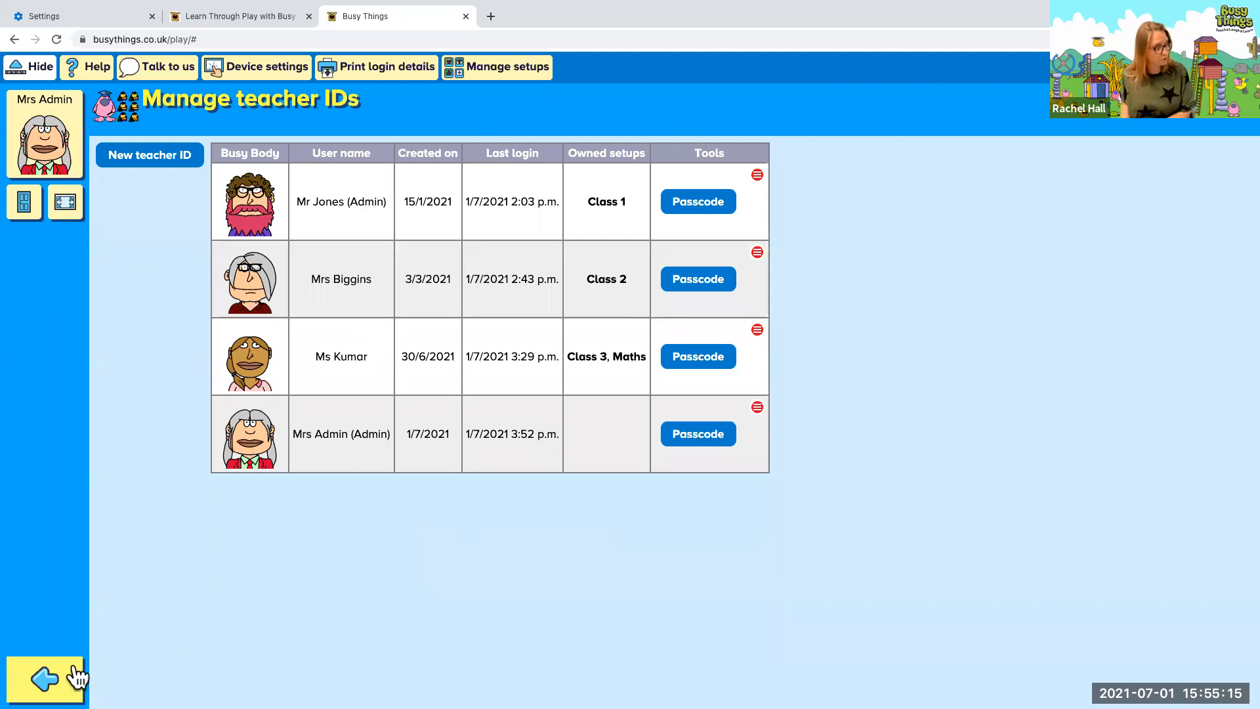
pyautogui.click(30, 676)
# Step: Return home and reach Manage Teachers and classes under End-of-year processes in Teacher admin
pyautogui.click(40, 680)
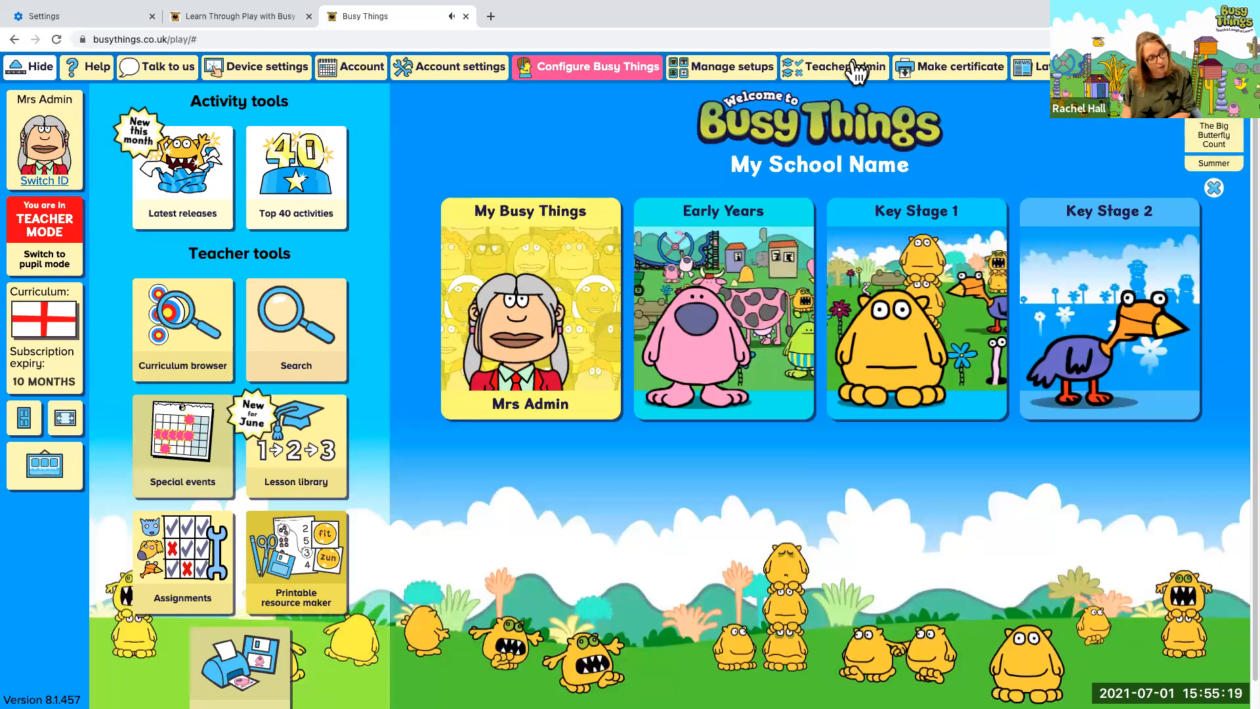
pyautogui.click(849, 67)
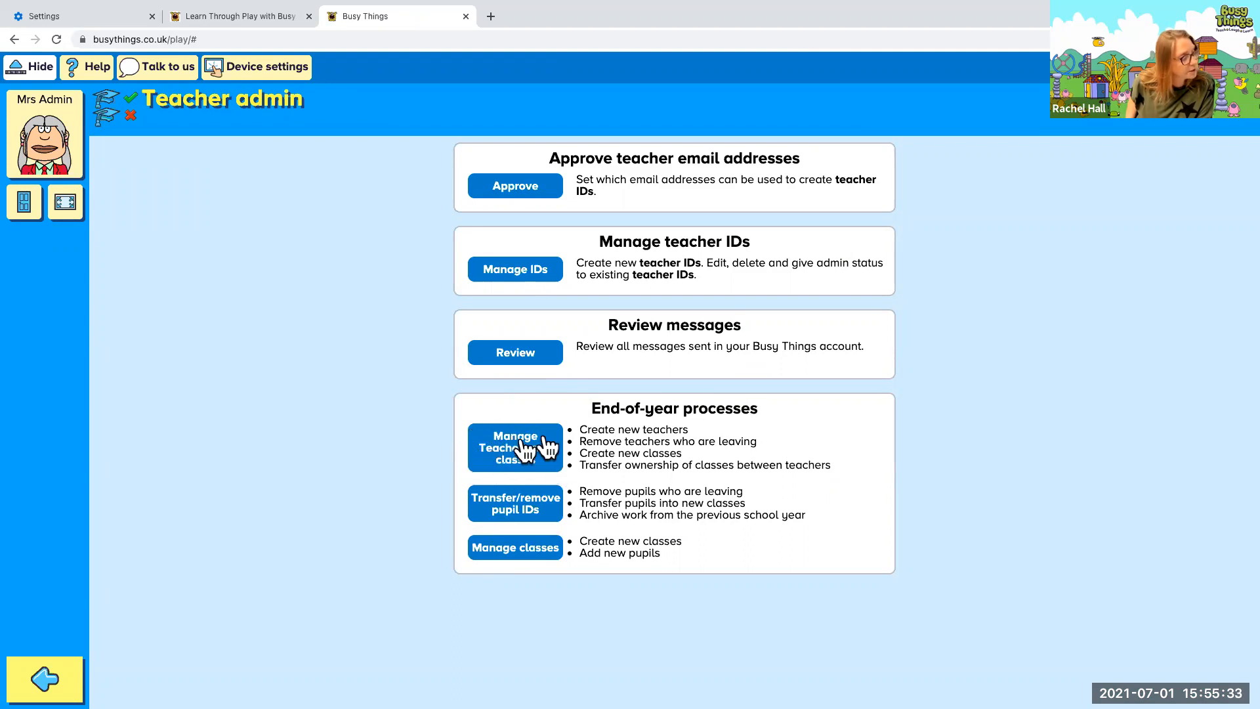
pyautogui.click(548, 459)
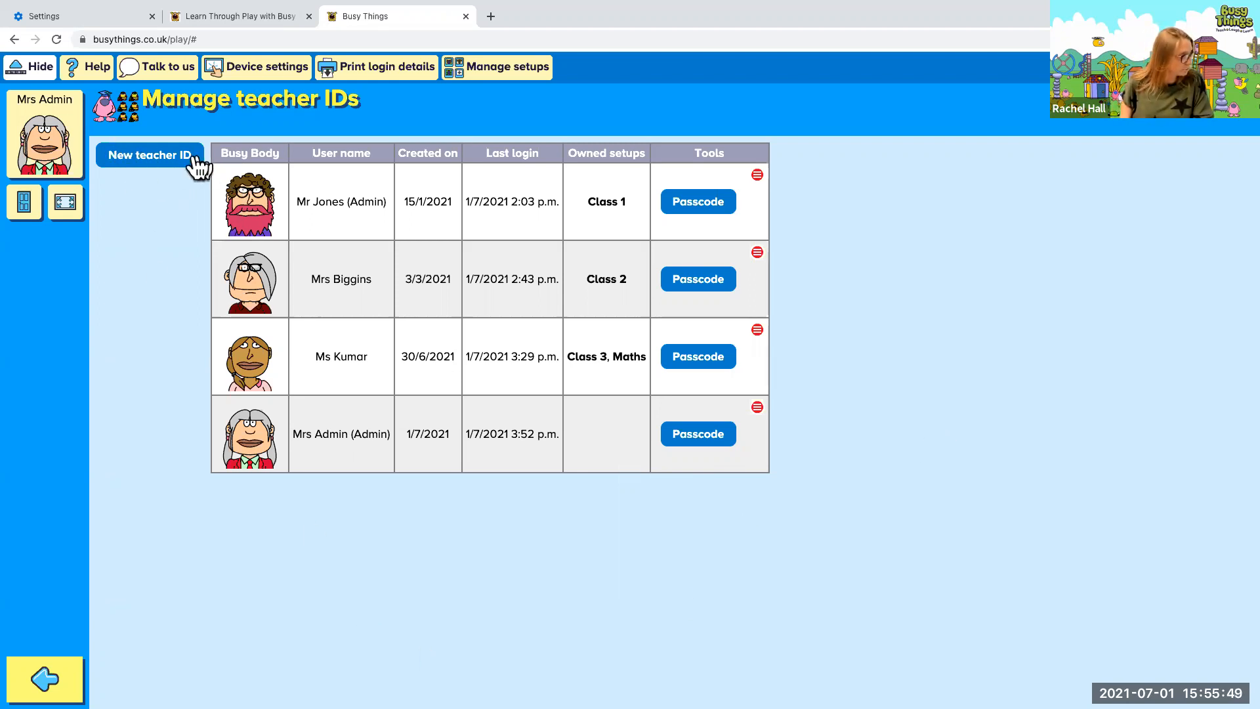
# Step: Create teacher ID 'Mrs king' with her e-mail address and a welcome email
pyautogui.click(155, 165)
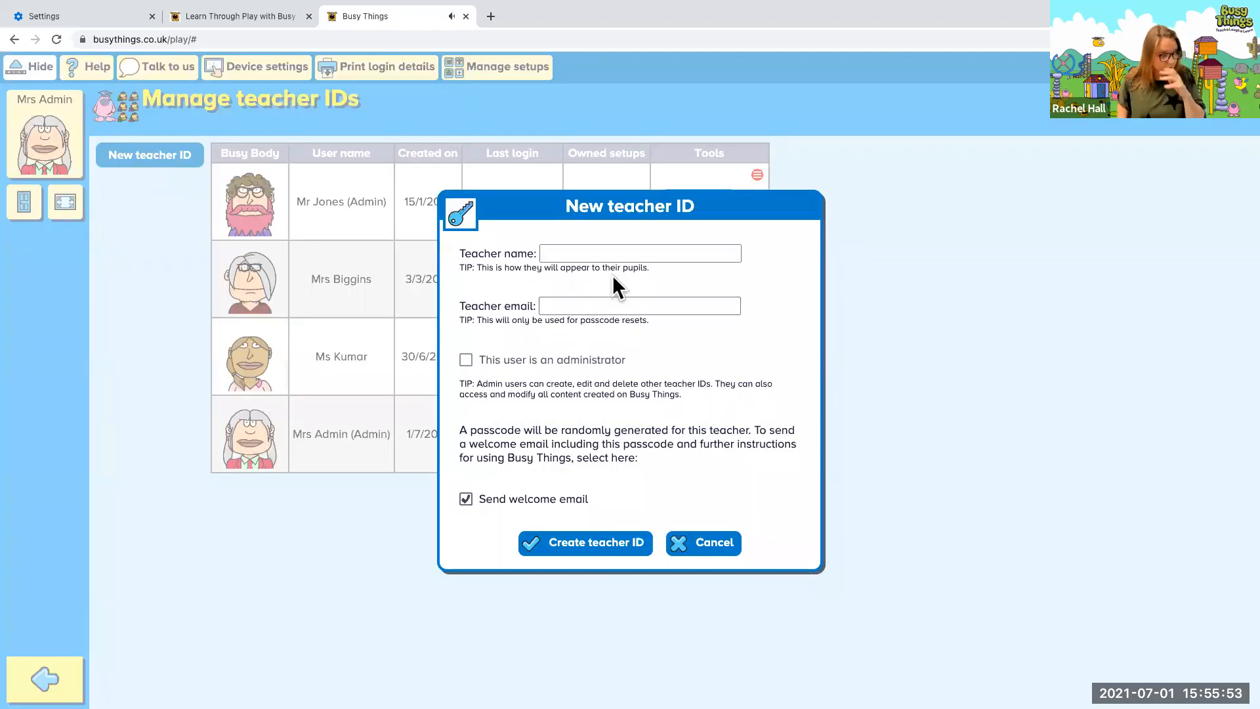
pyautogui.click(611, 253)
pyautogui.write('M')
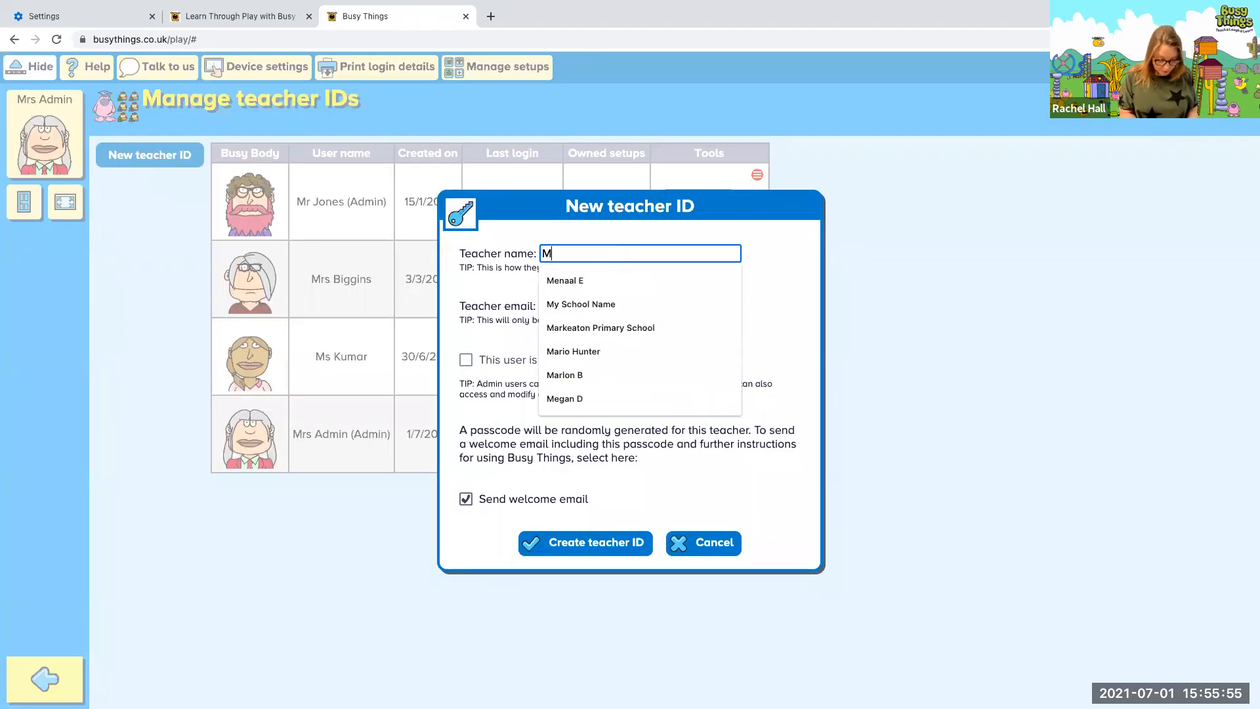
pyautogui.write('rs ')
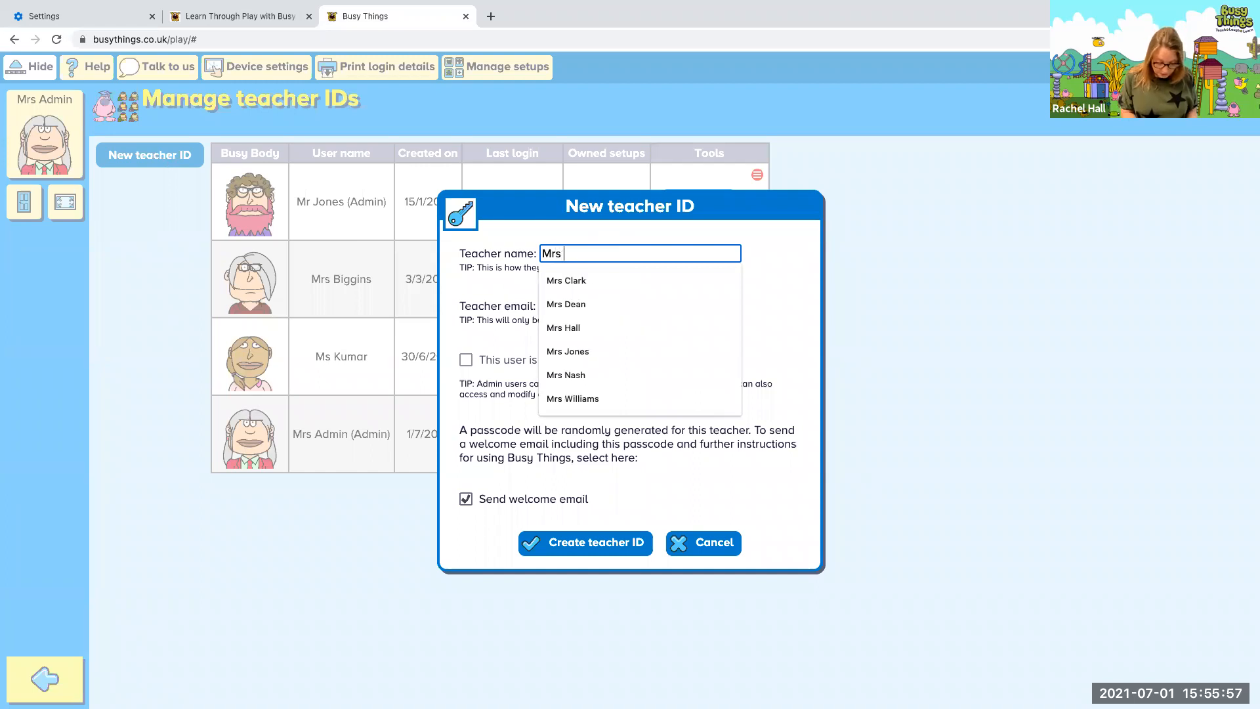
pyautogui.write('king')
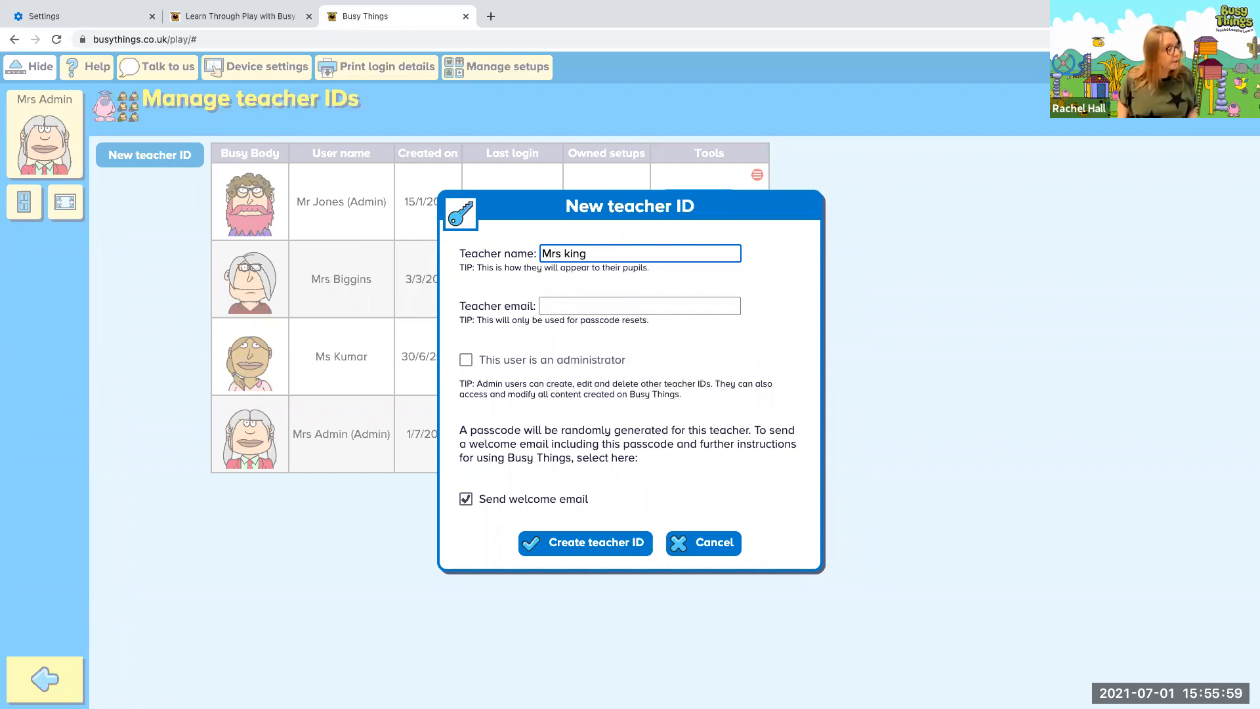
pyautogui.click(731, 476)
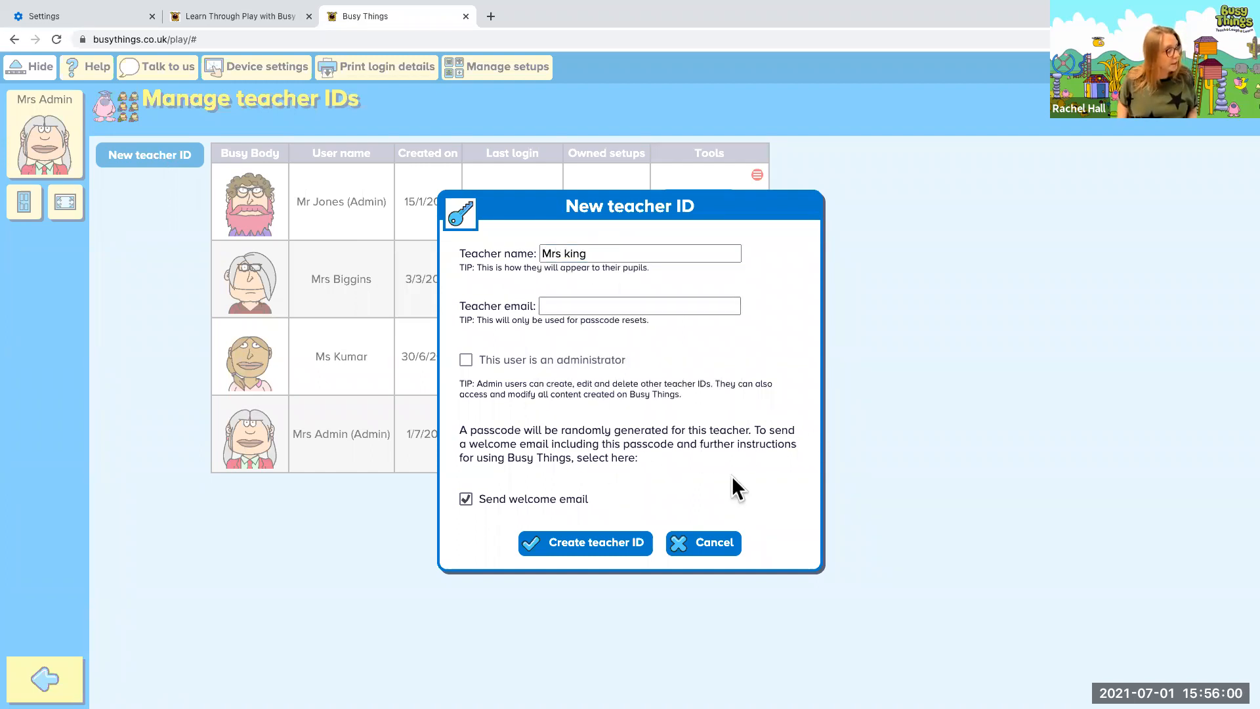
pyautogui.click(598, 548)
pyautogui.click(650, 447)
pyautogui.click(591, 306)
pyautogui.click(597, 331)
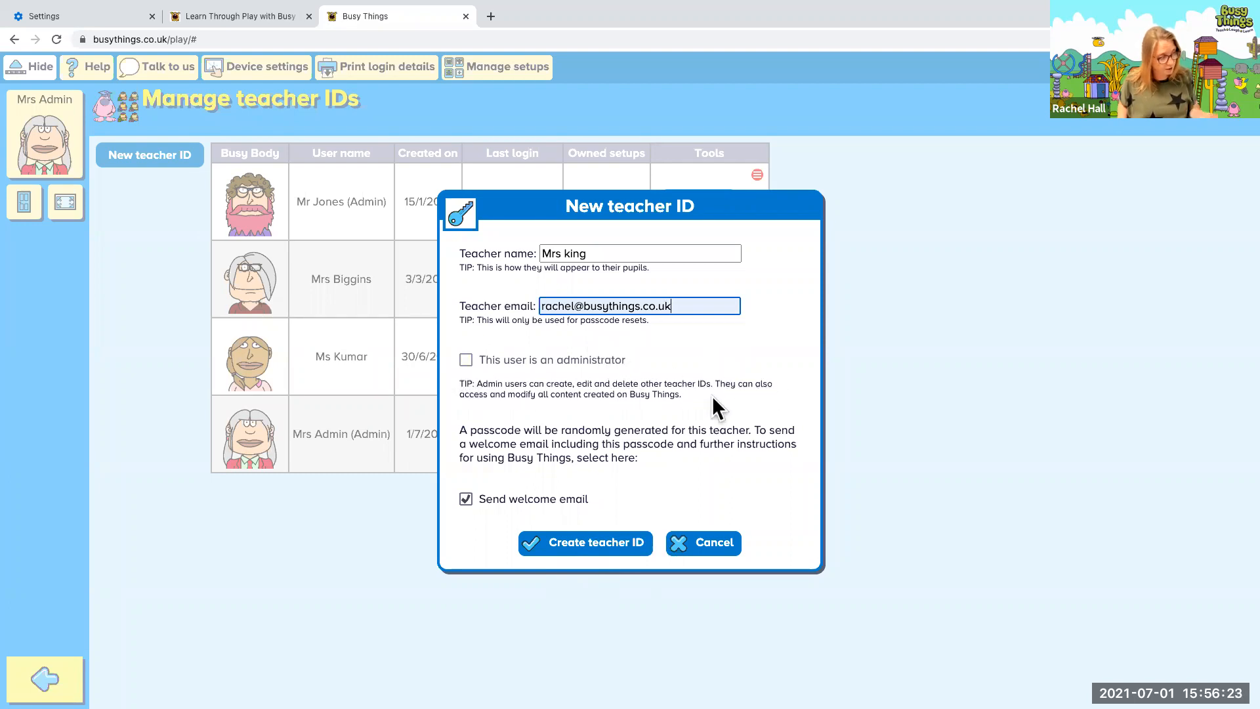
pyautogui.click(602, 548)
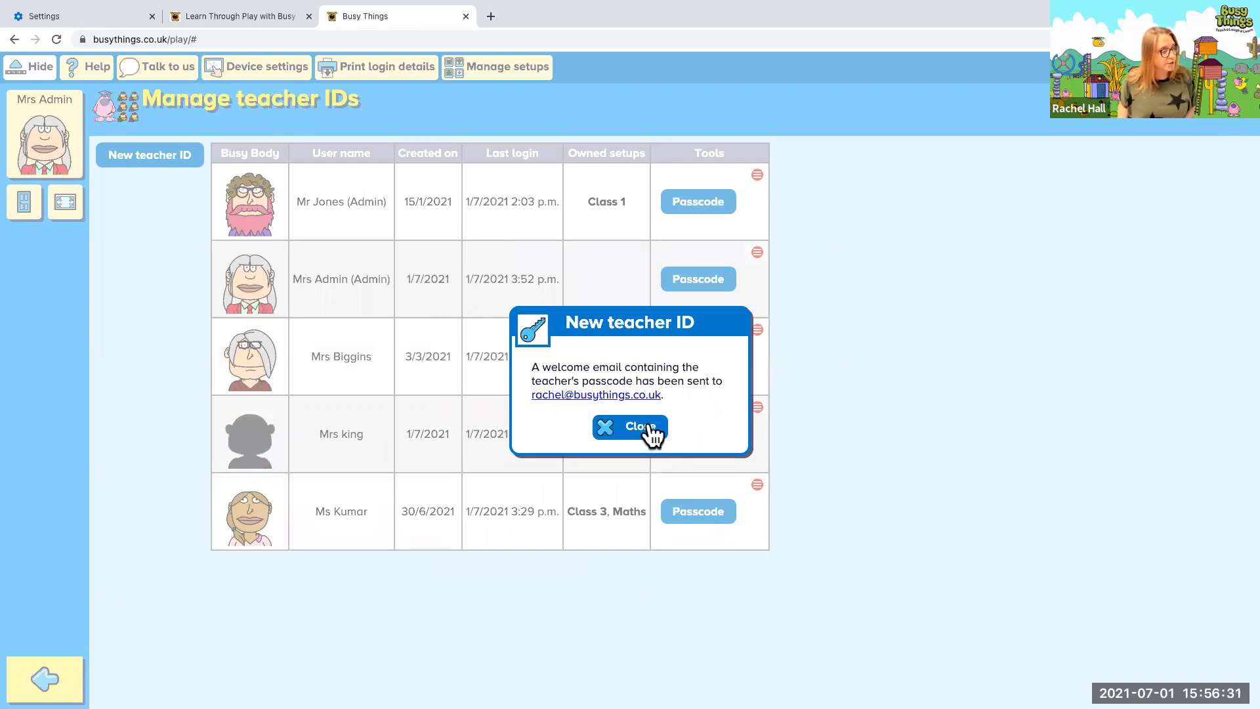
pyautogui.click(649, 430)
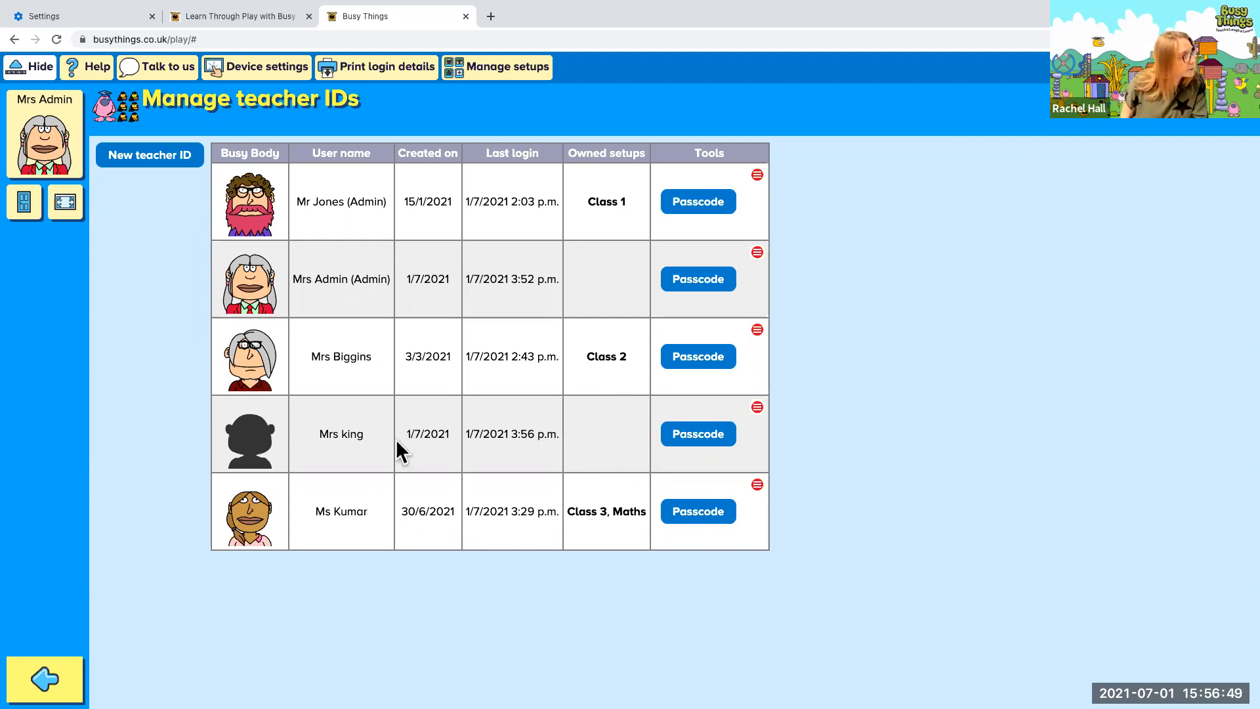
pyautogui.click(758, 408)
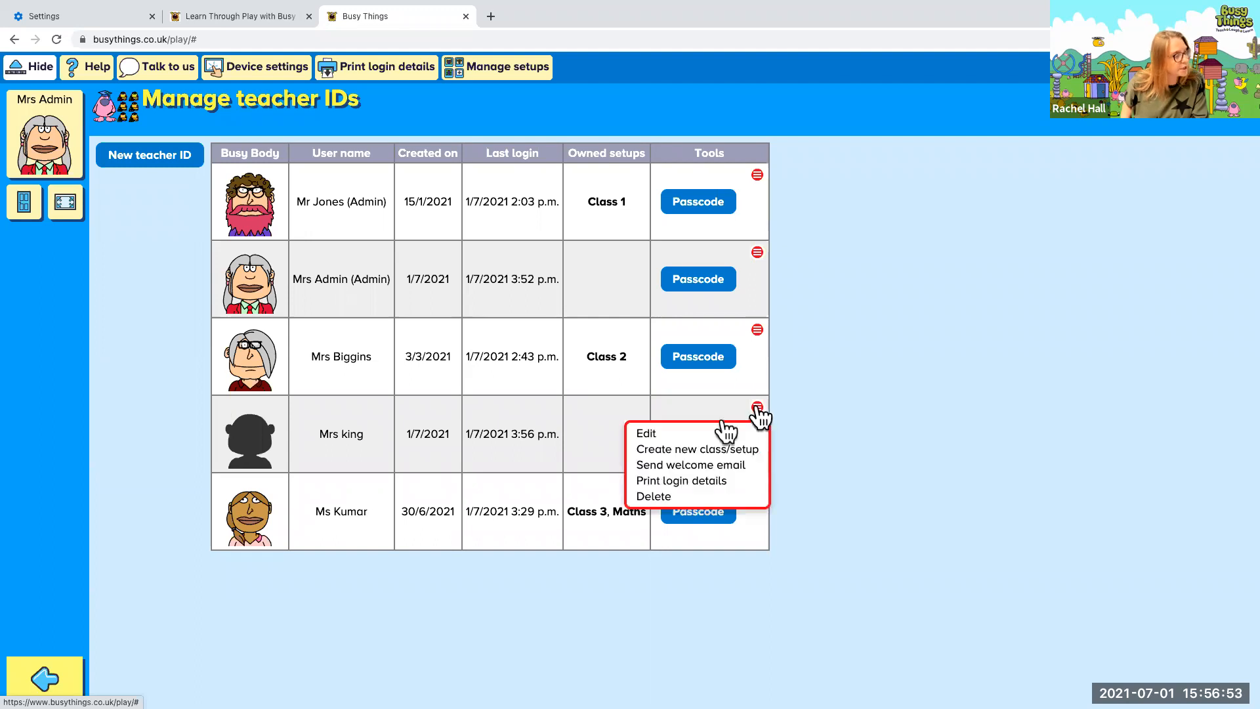
pyautogui.click(684, 433)
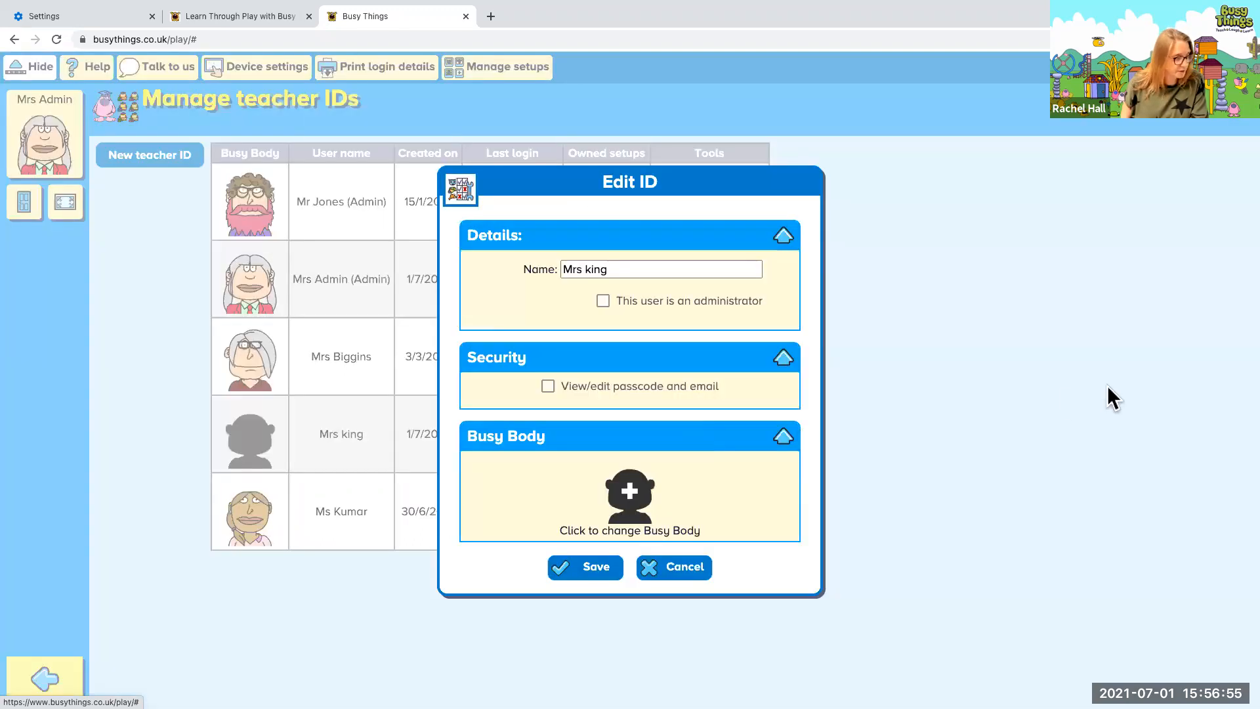
pyautogui.click(626, 389)
pyautogui.click(722, 363)
pyautogui.click(722, 363)
pyautogui.click(722, 363)
pyautogui.click(722, 363)
pyautogui.click(570, 434)
pyautogui.click(569, 433)
pyautogui.click(570, 433)
pyautogui.click(570, 433)
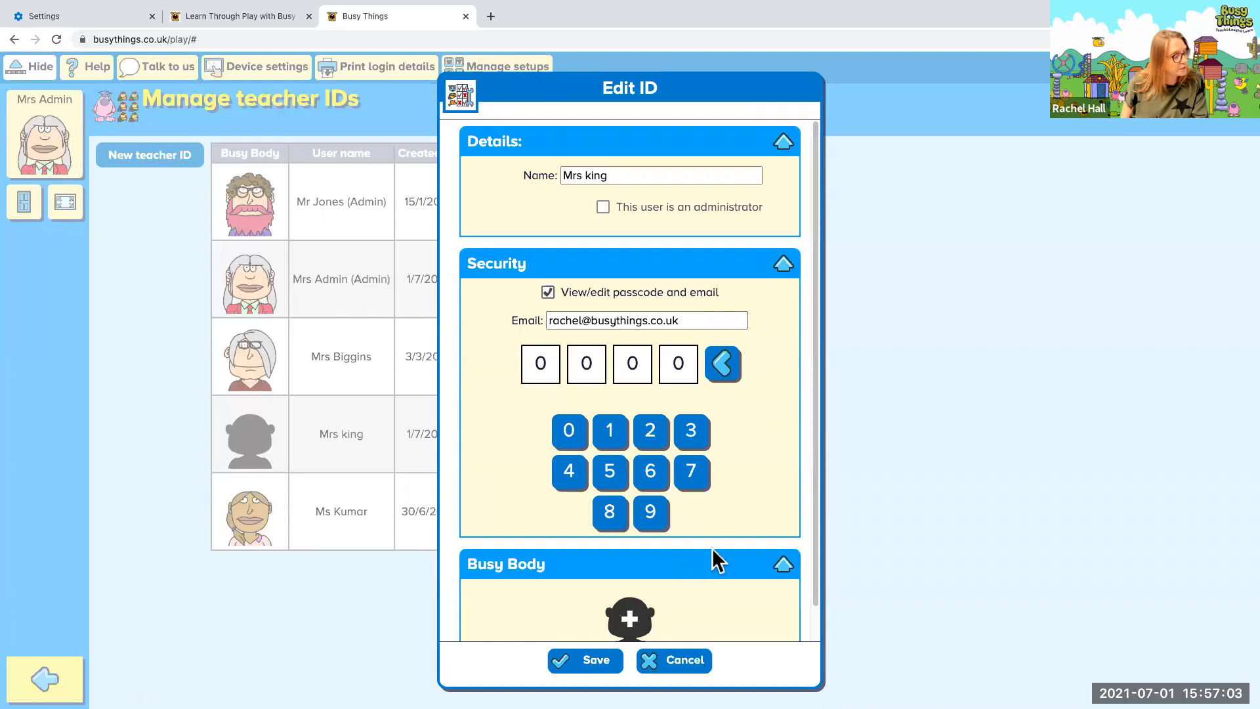
pyautogui.click(597, 661)
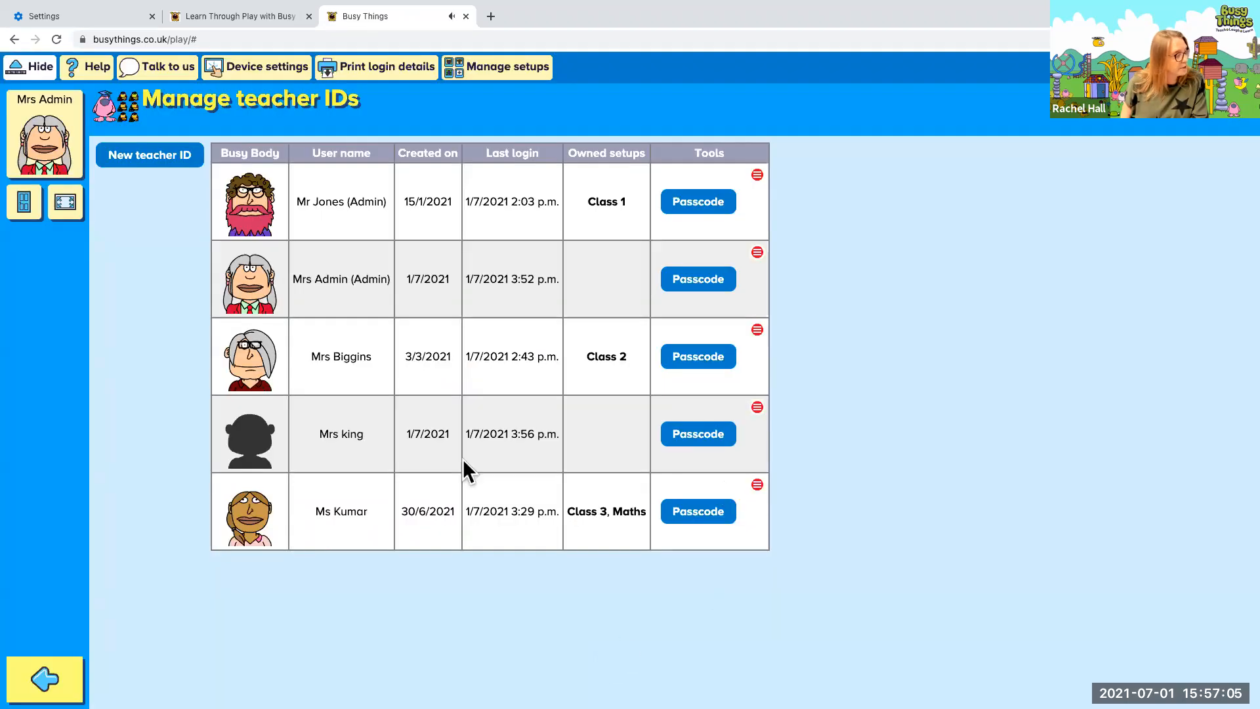
# Step: Send Mrs king a welcome email from her ID's tools menu and close the confirmation
pyautogui.click(758, 407)
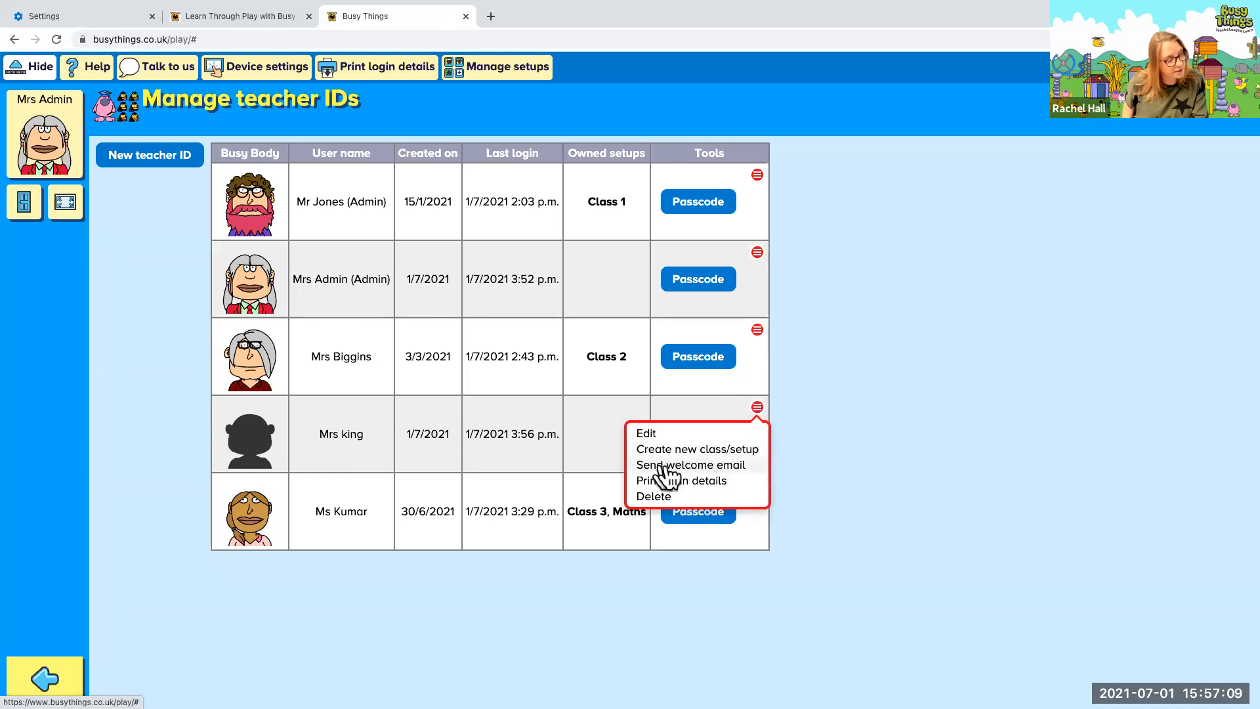
pyautogui.click(705, 465)
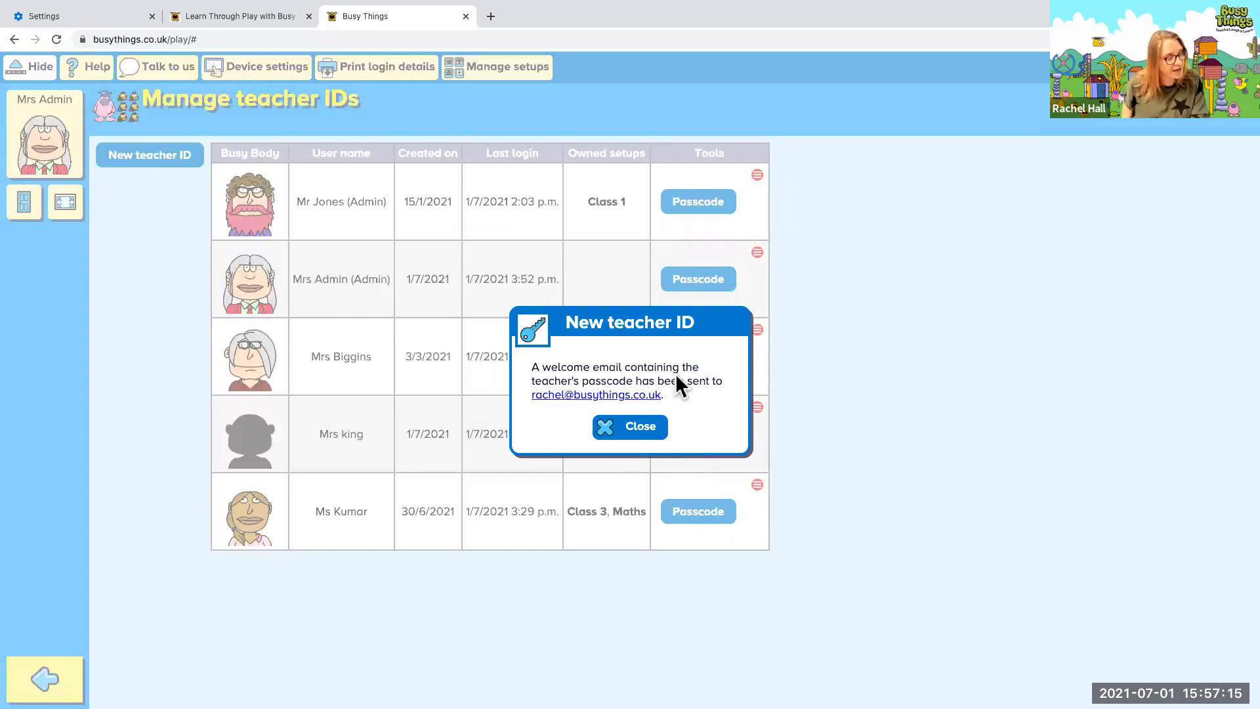
pyautogui.click(634, 430)
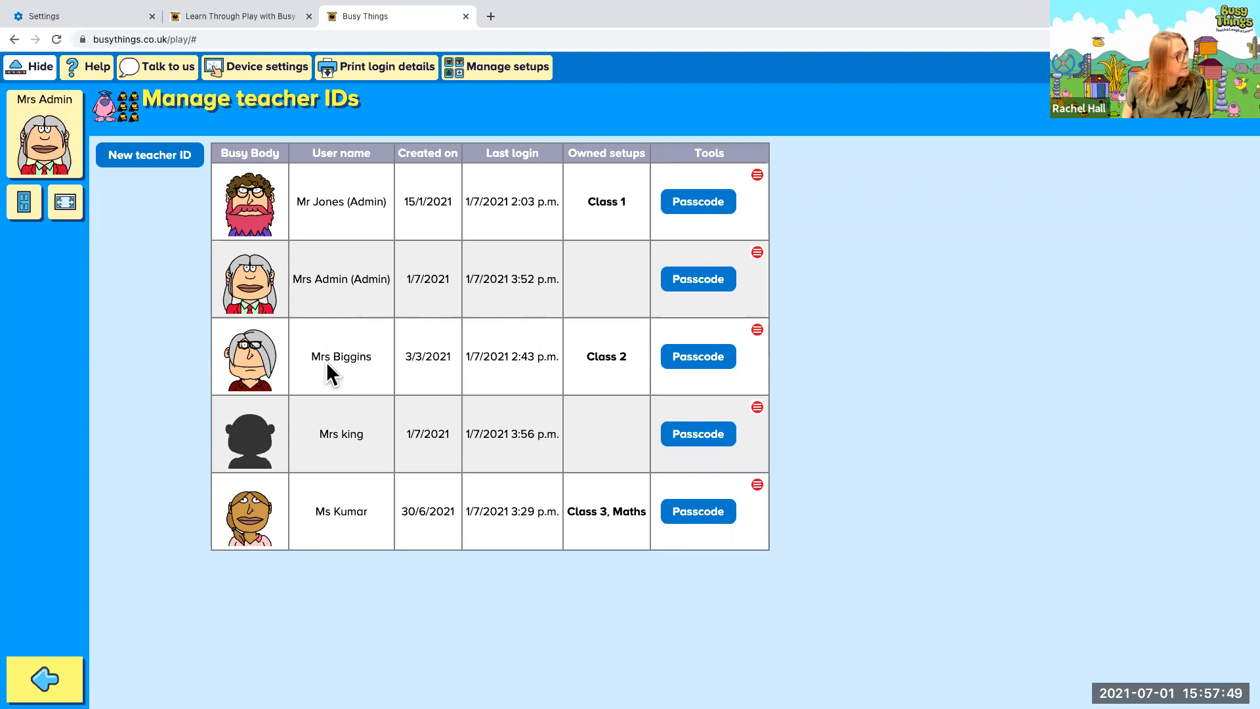
# Step: Delete the Class 2 owner's teacher ID along with their files
pyautogui.click(761, 336)
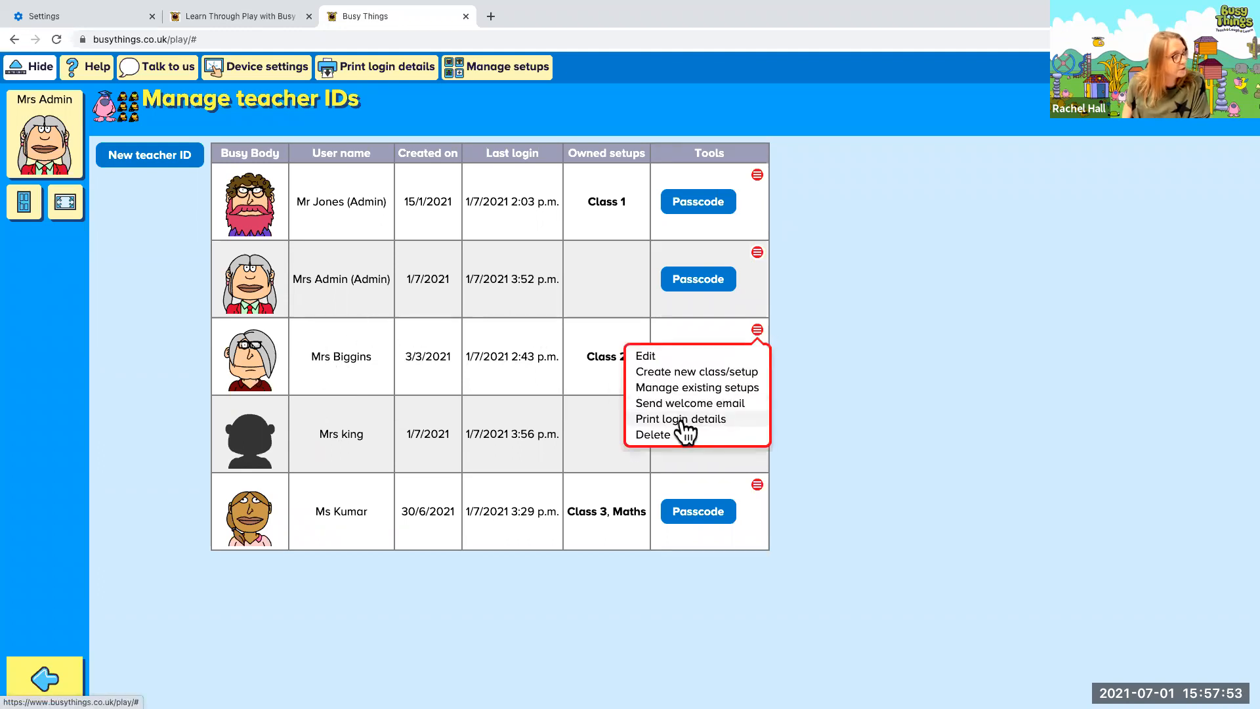
pyautogui.click(654, 436)
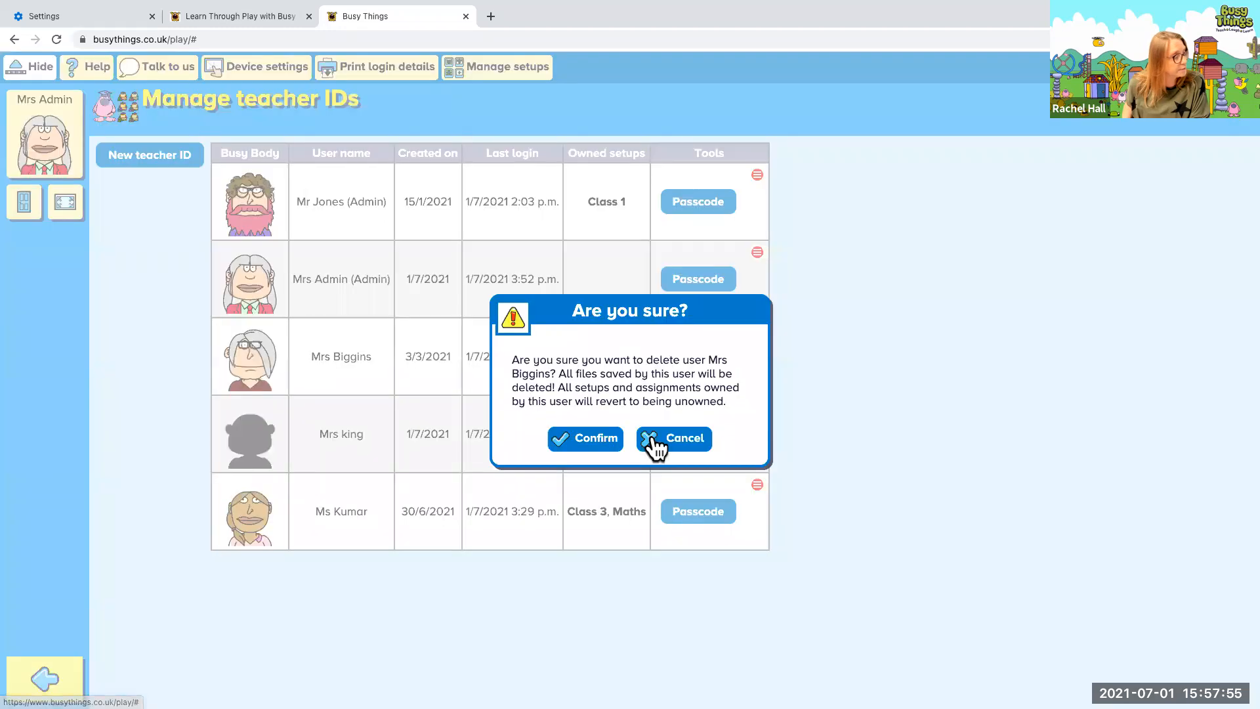
pyautogui.click(596, 439)
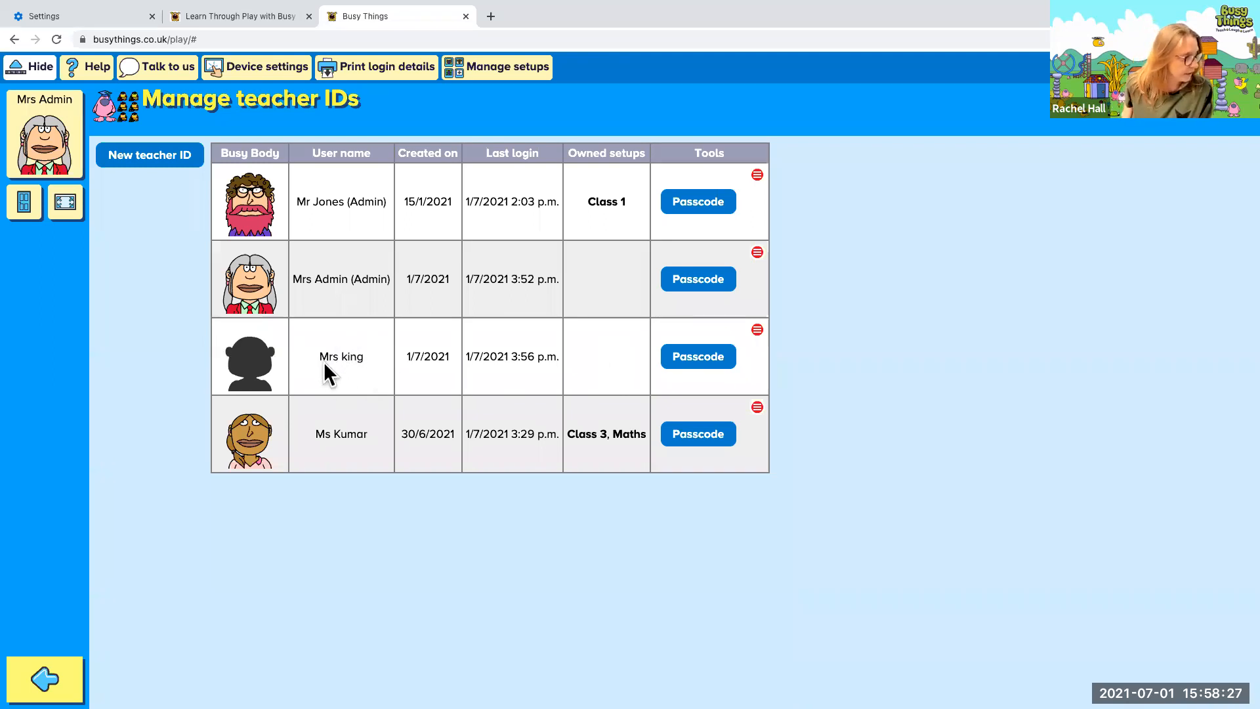
# Step: View the no-avatar teacher's ID details without changes, then go to Manage setups
pyautogui.click(757, 330)
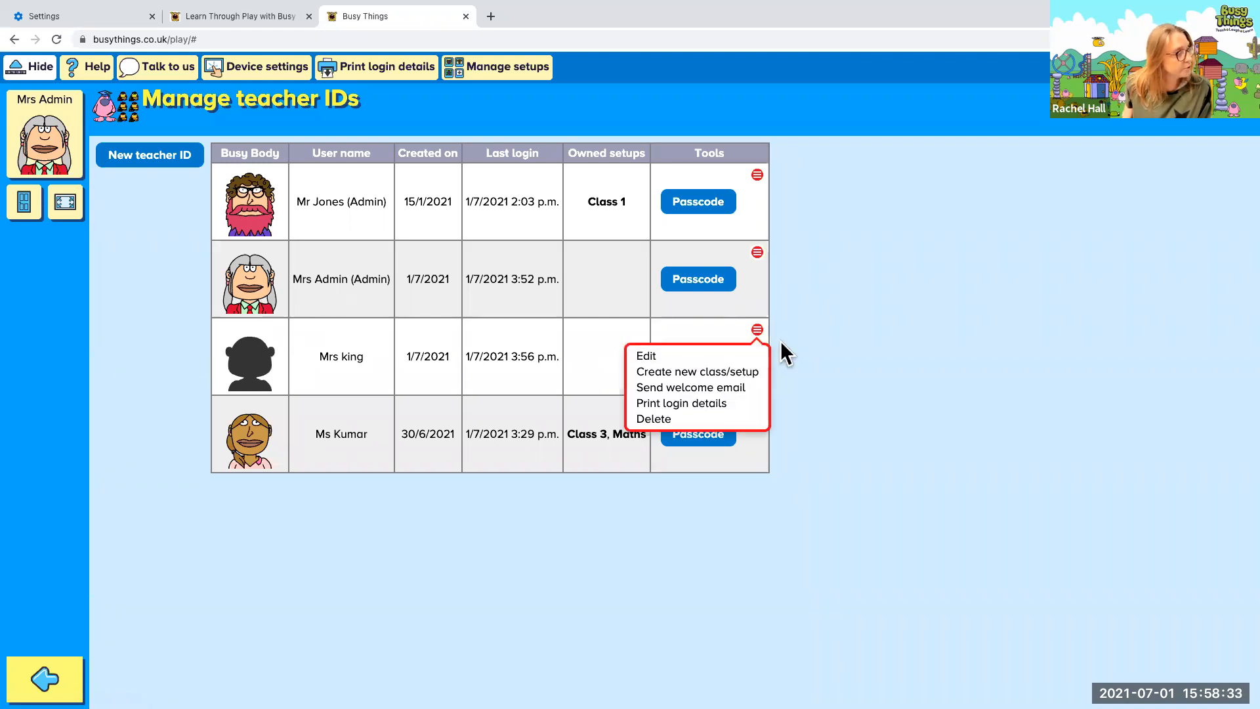
pyautogui.click(652, 356)
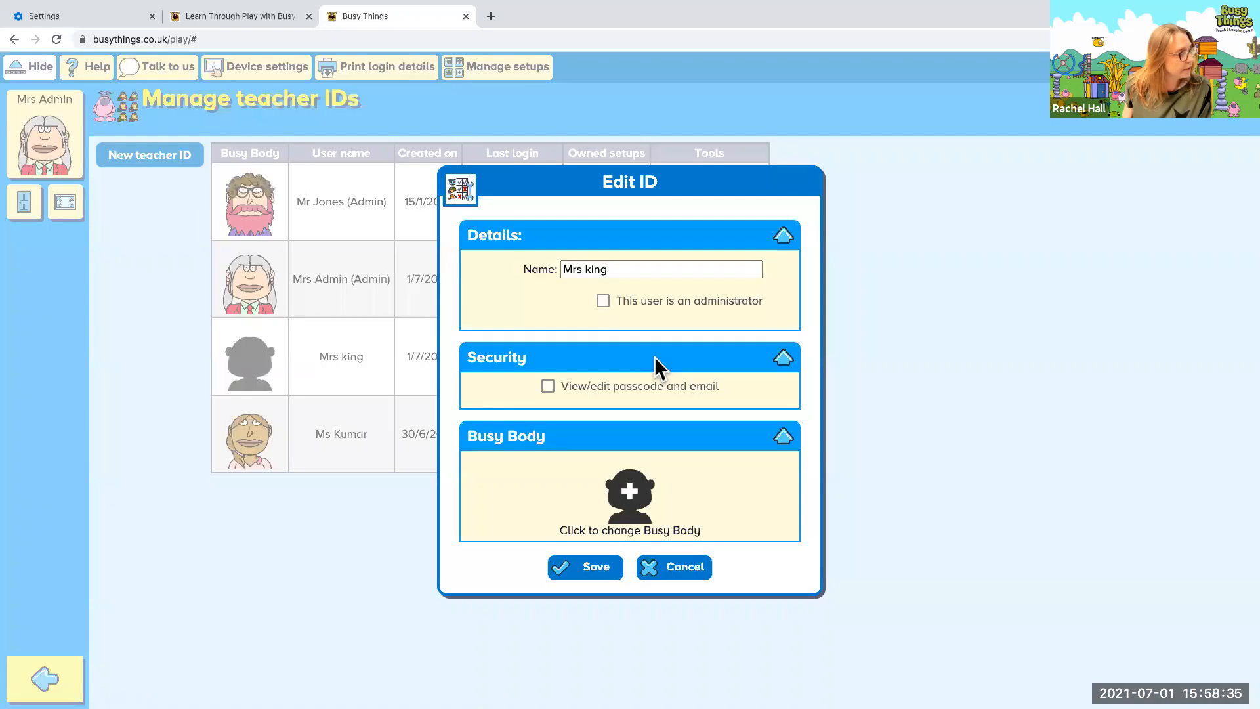
pyautogui.click(678, 569)
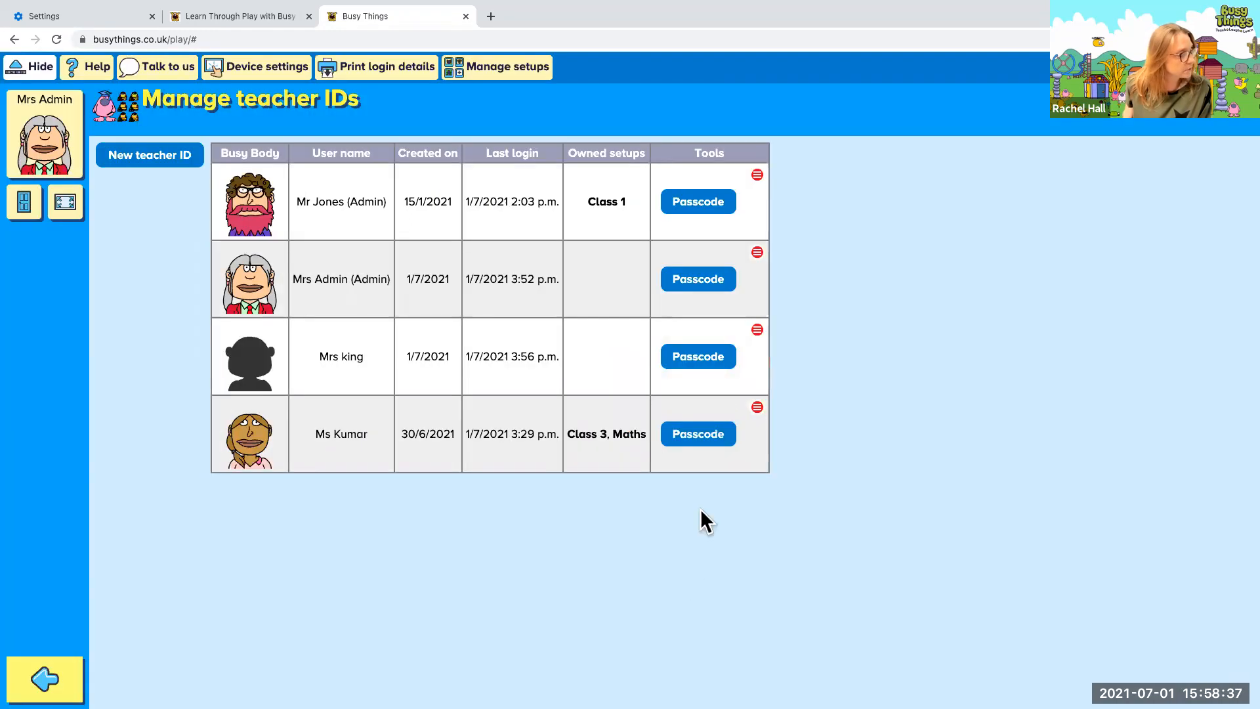
pyautogui.click(507, 70)
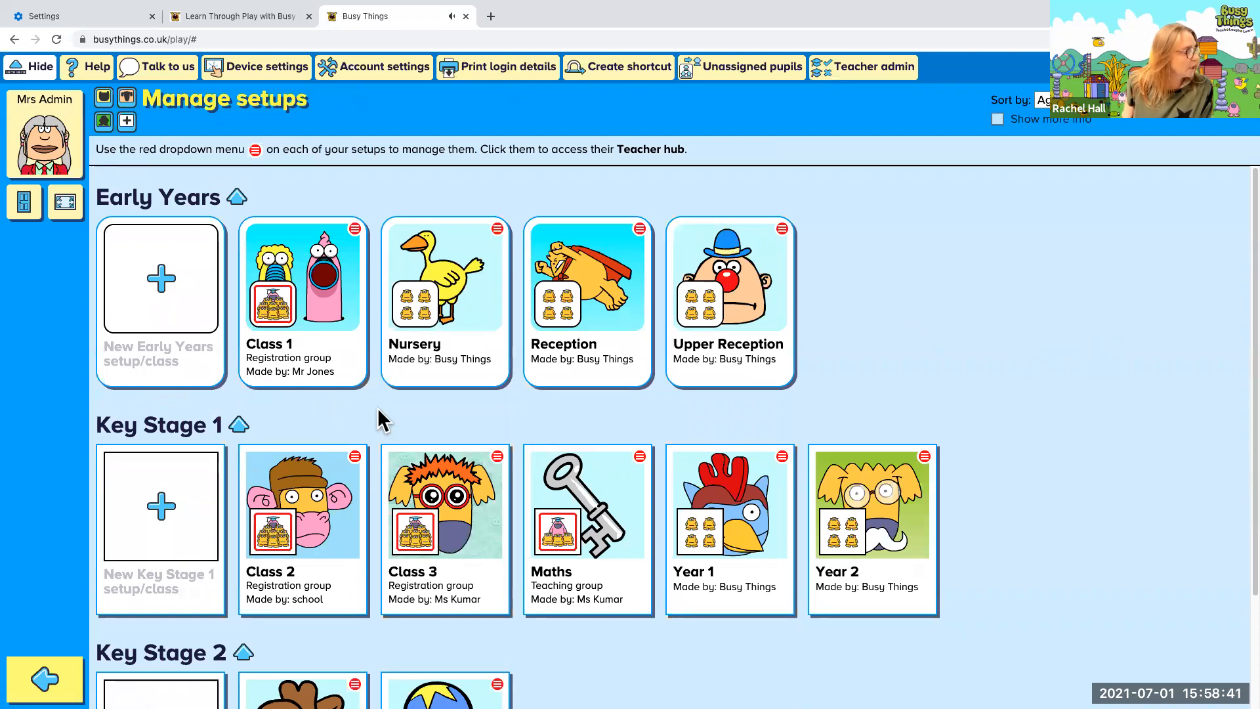
# Step: Add the no-avatar teacher ID as an additional owner of Class 2, then return to Teacher admin
pyautogui.click(355, 457)
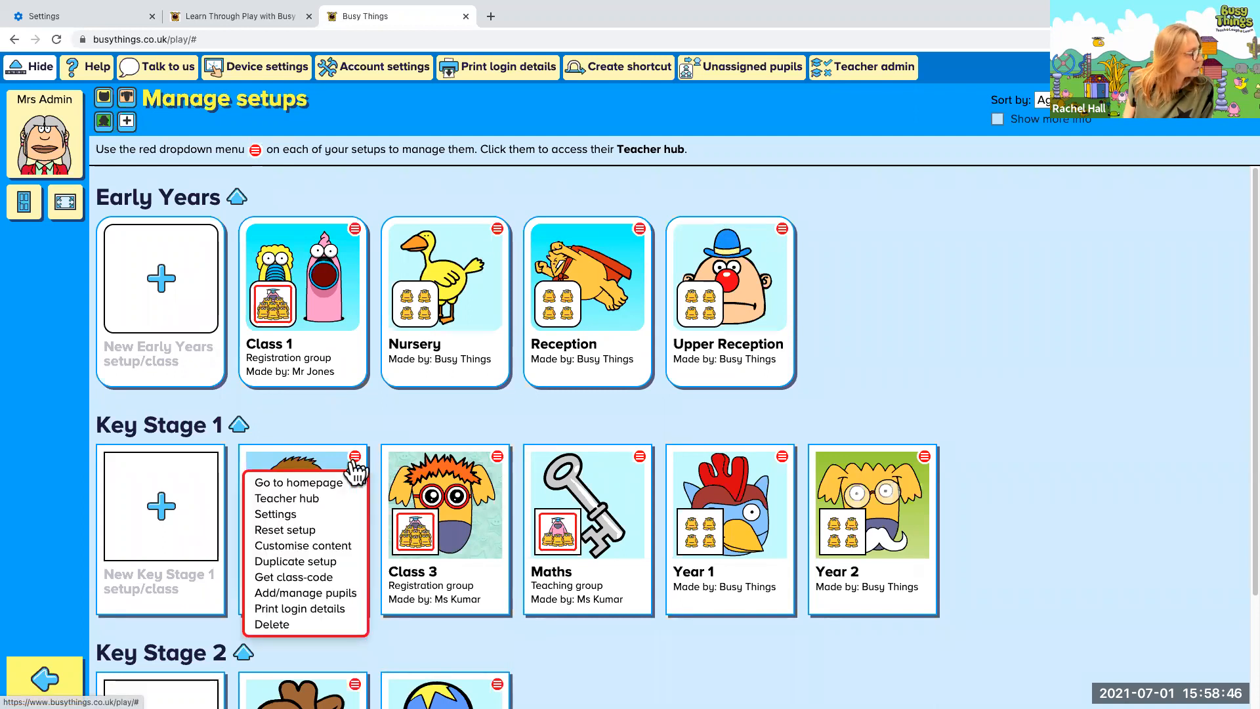
pyautogui.click(297, 514)
pyautogui.scroll(-1, 599, 591)
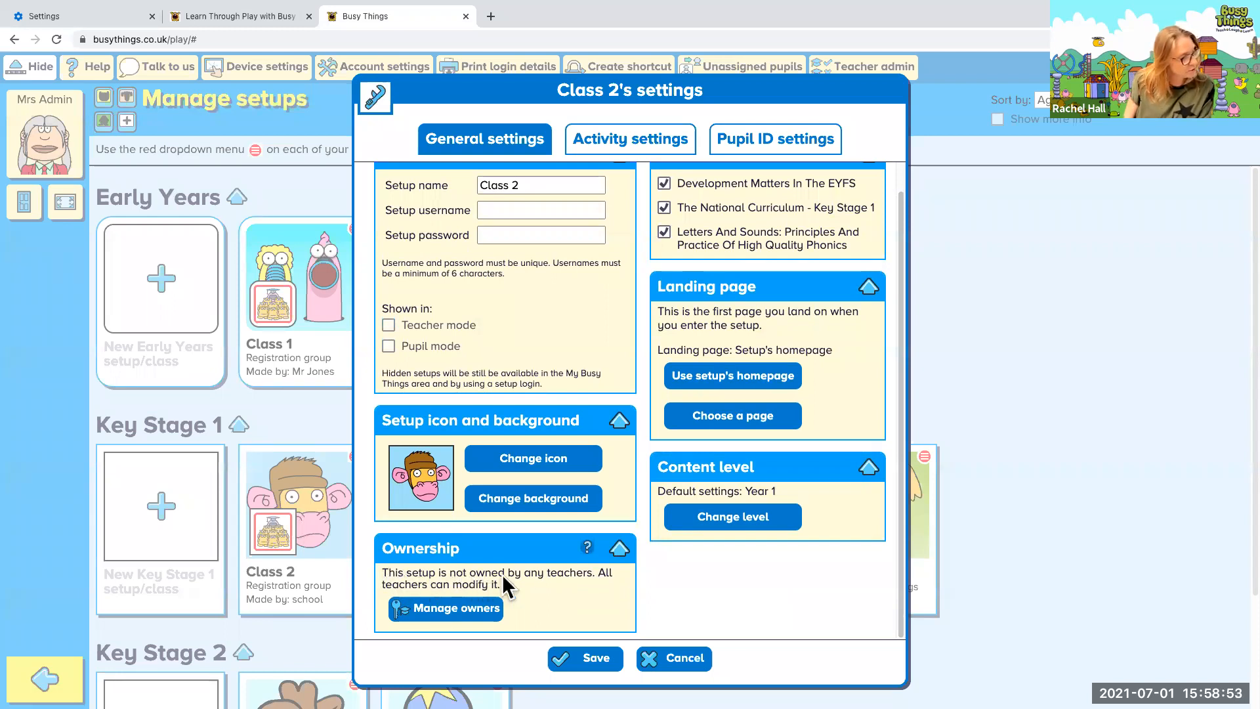
pyautogui.click(453, 613)
pyautogui.click(636, 386)
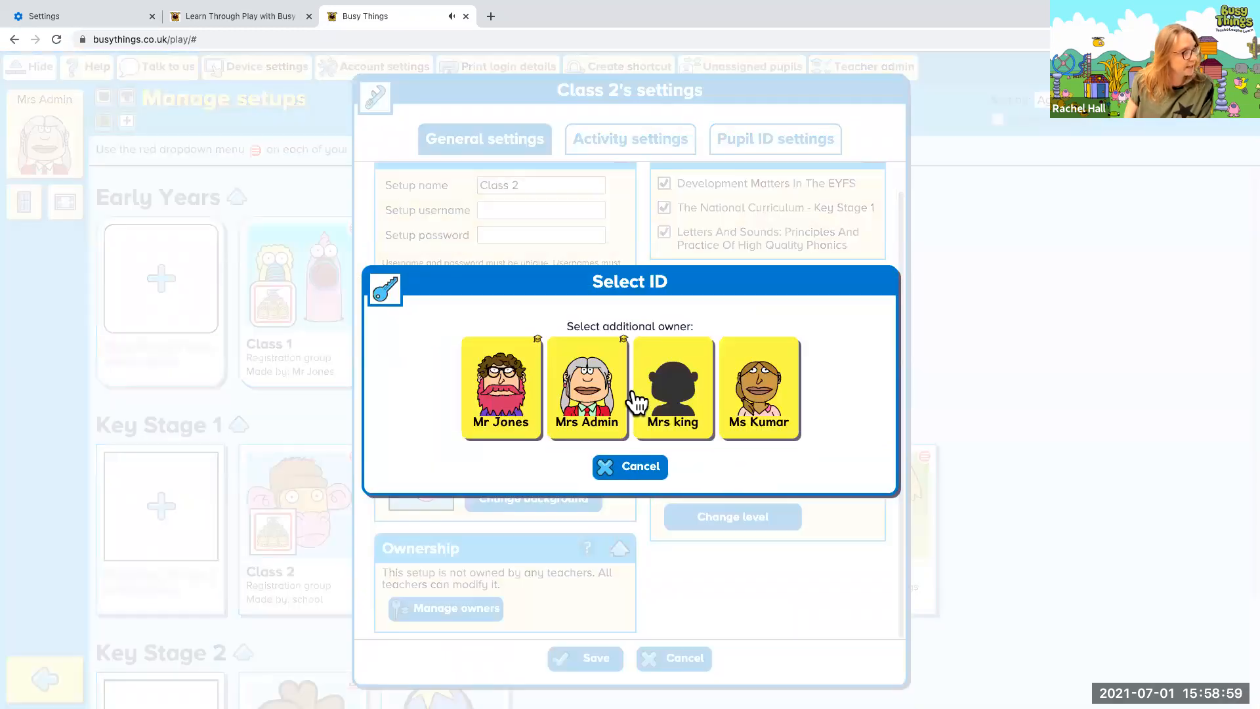
pyautogui.click(679, 397)
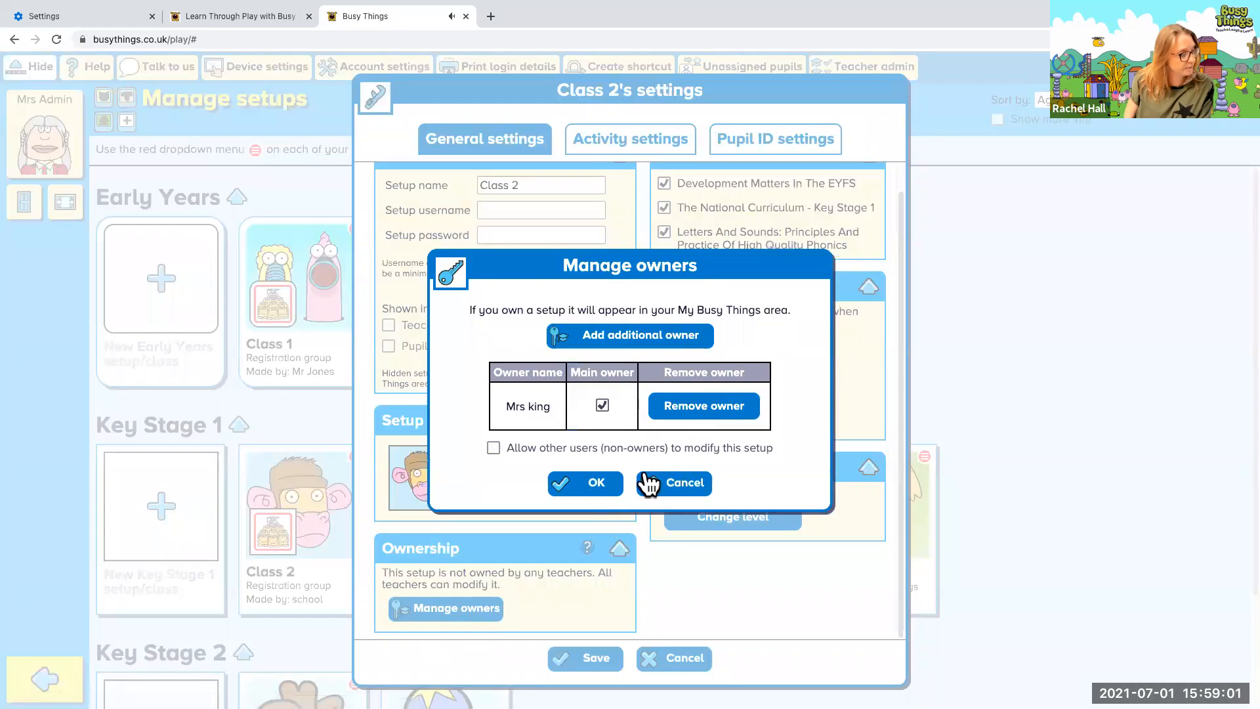
pyautogui.click(596, 484)
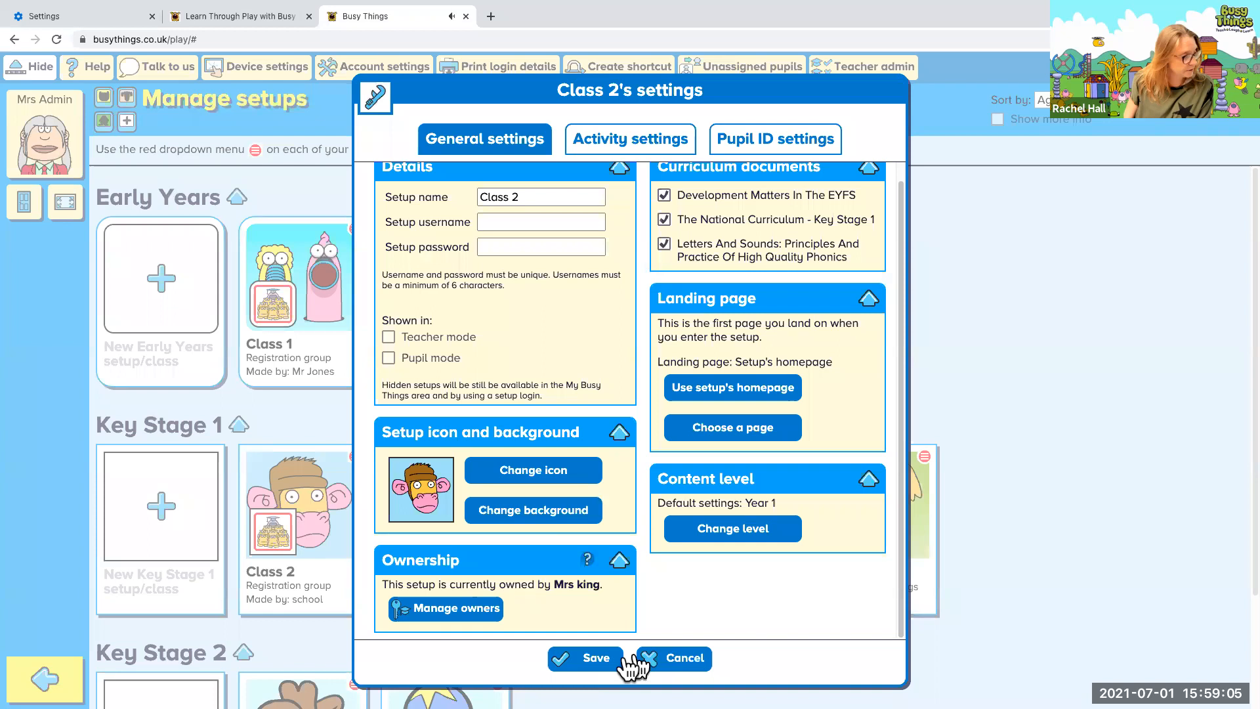
pyautogui.click(598, 659)
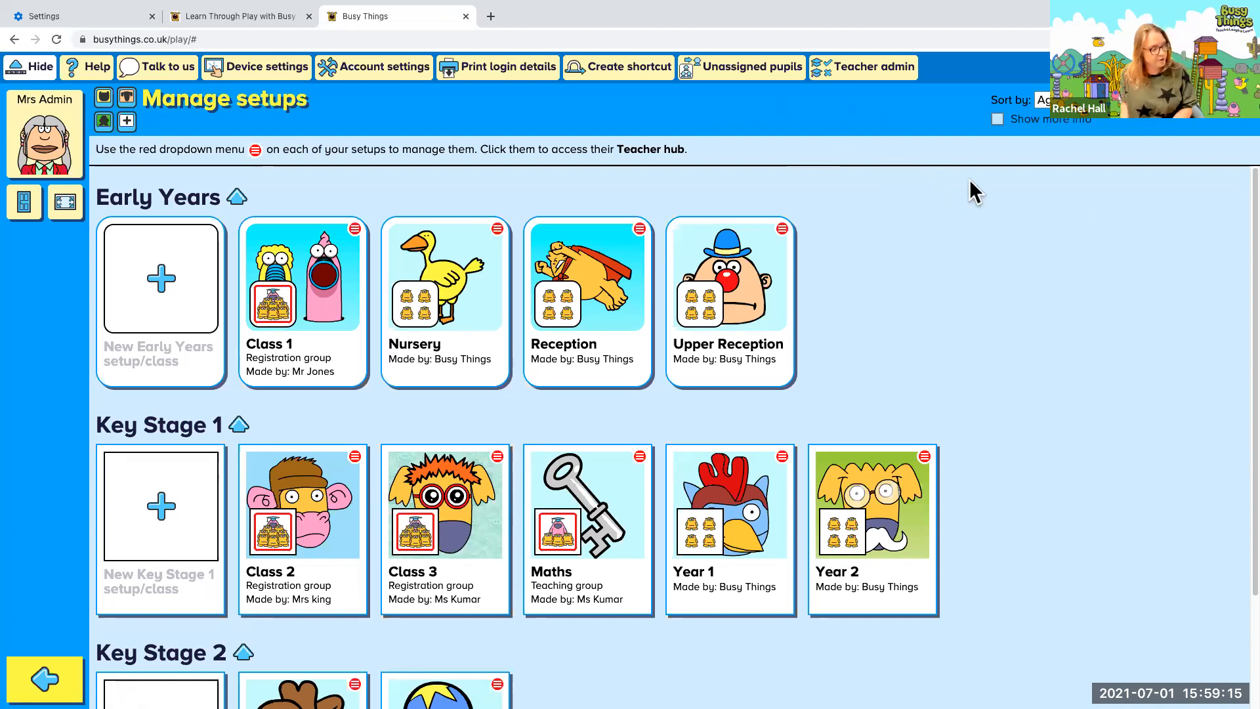
pyautogui.click(879, 67)
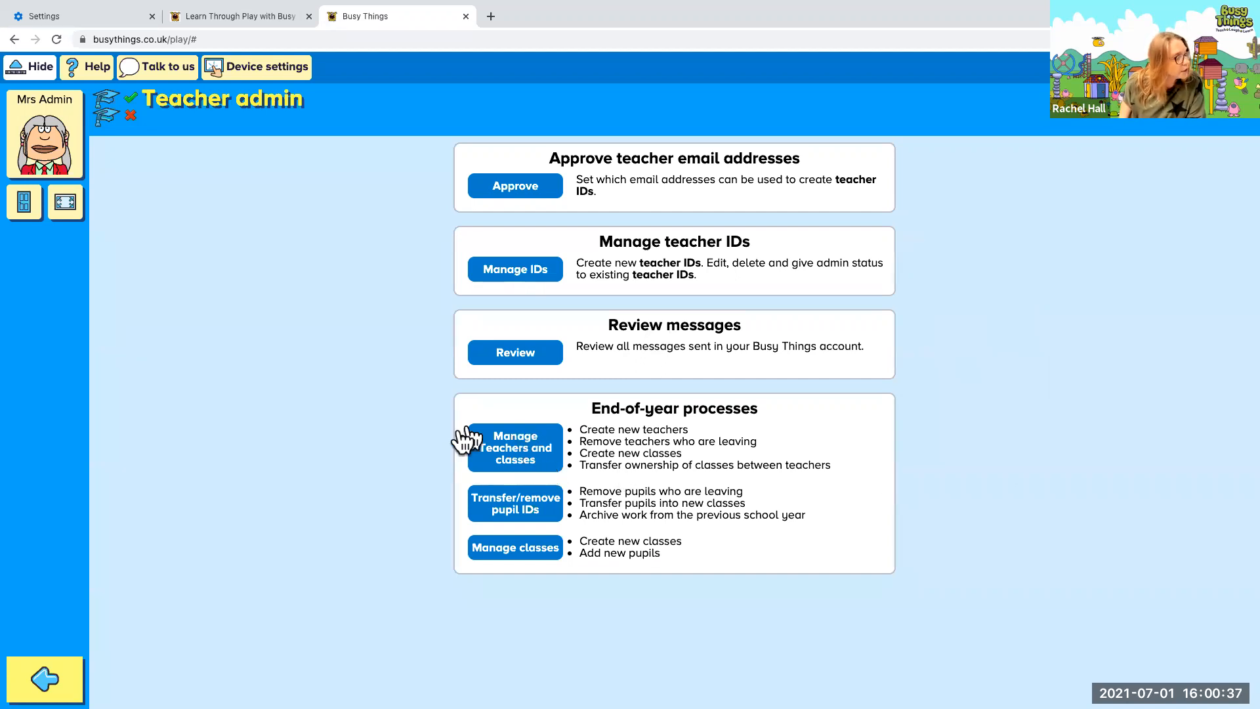
# Step: Start a new secure registration-group class setup owned by the admin teacher ID
pyautogui.click(523, 455)
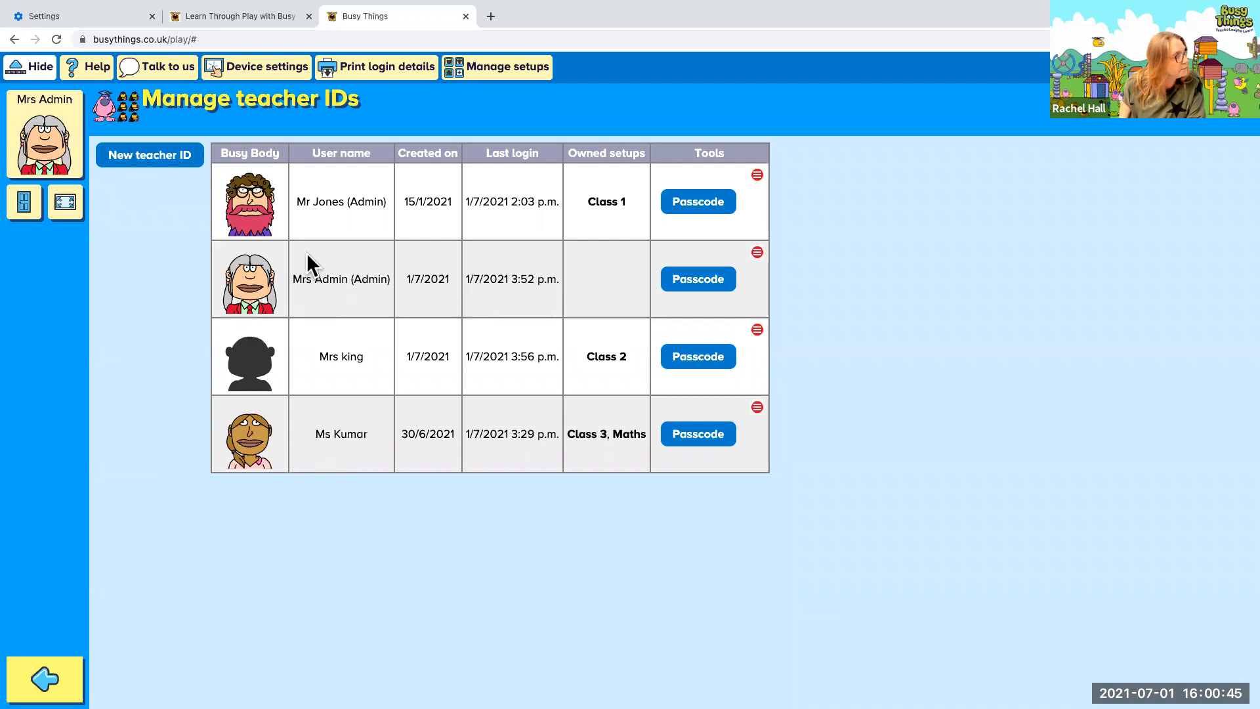
pyautogui.click(757, 255)
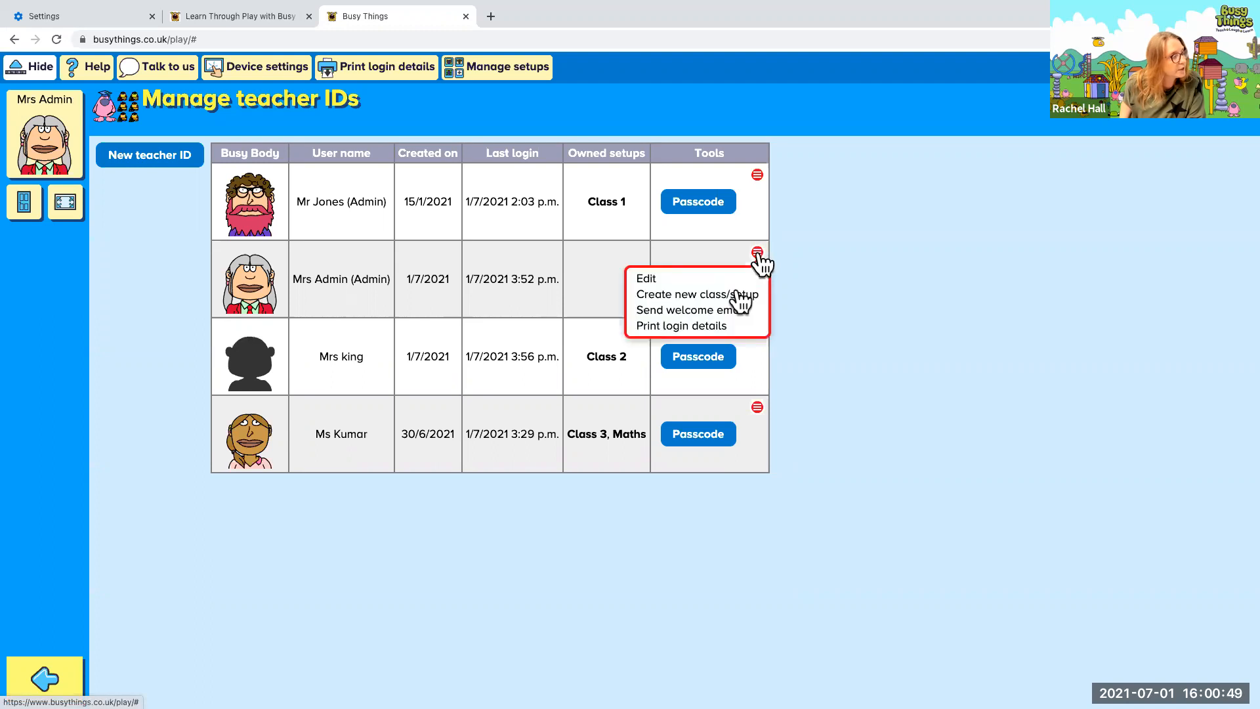
pyautogui.click(715, 296)
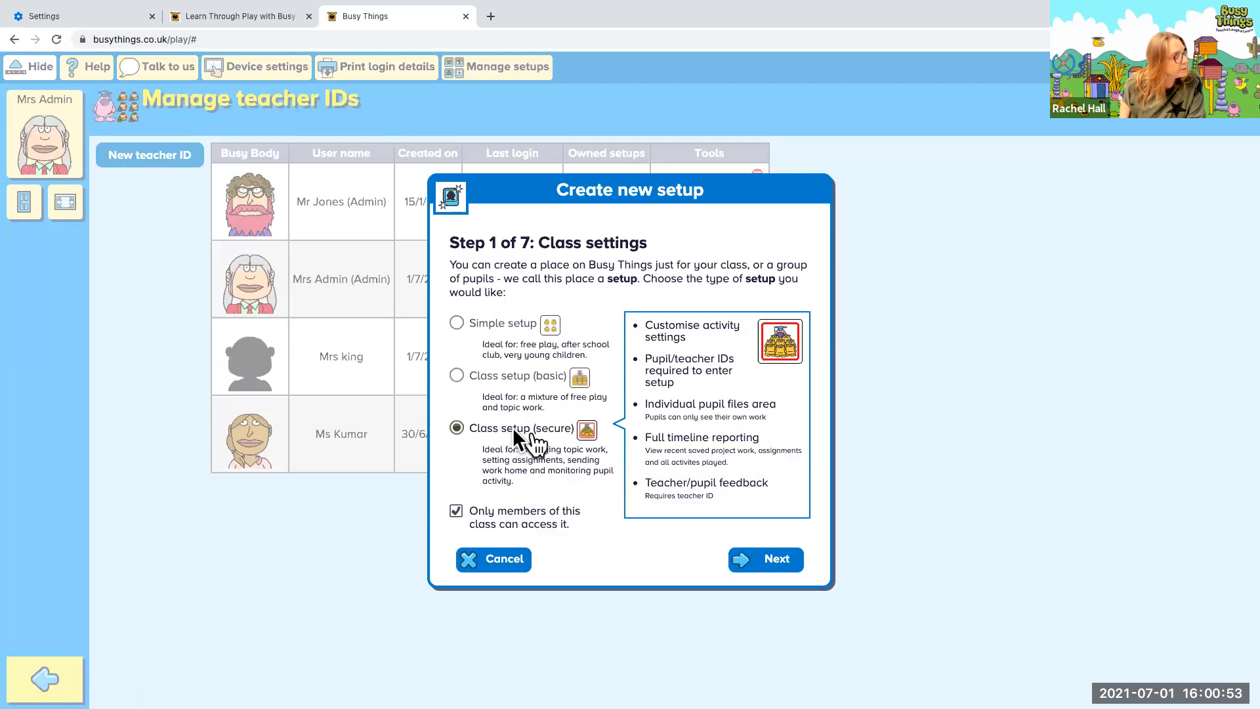
pyautogui.click(768, 558)
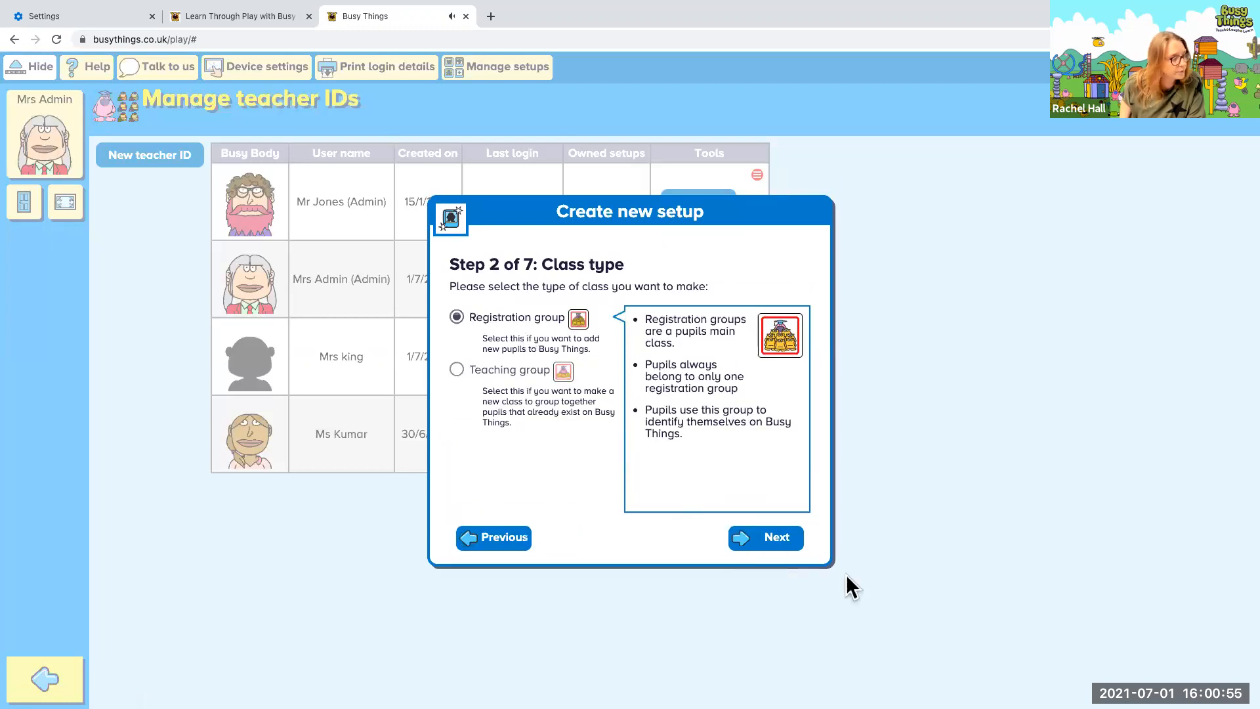
pyautogui.click(773, 538)
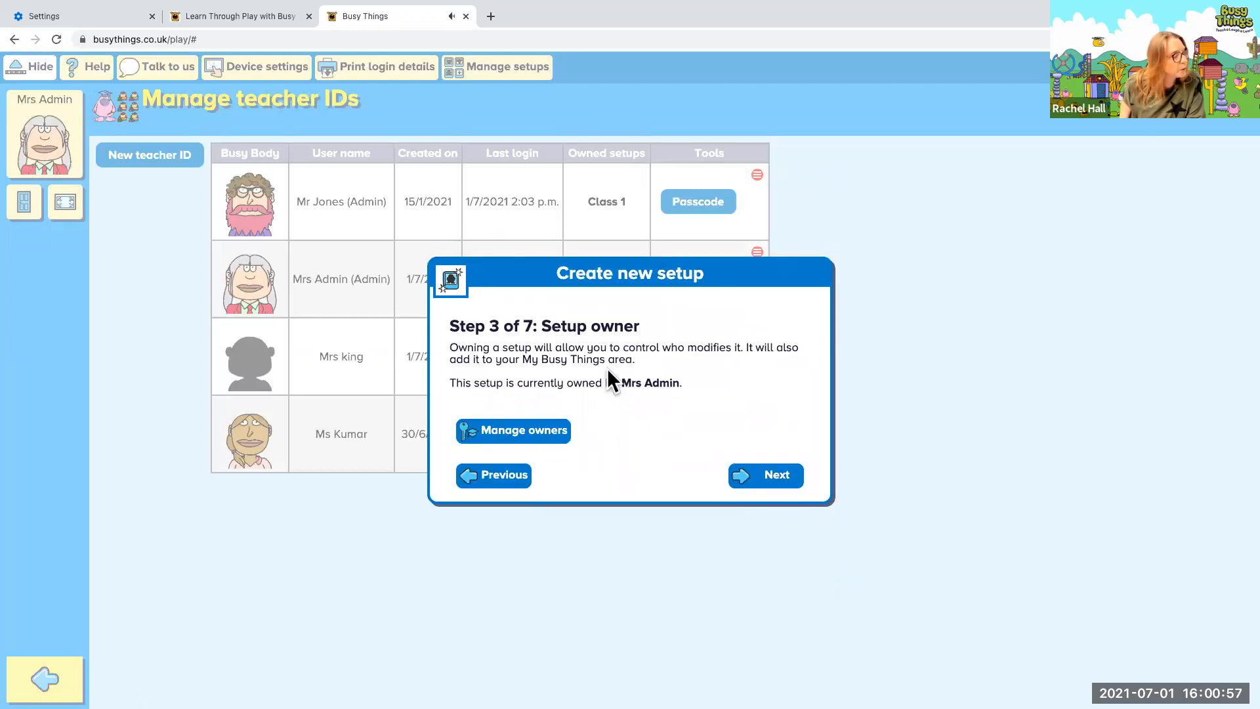
pyautogui.click(771, 474)
# Step: Name the class Class4, set its content to Year 3/4, and save it
pyautogui.click(571, 325)
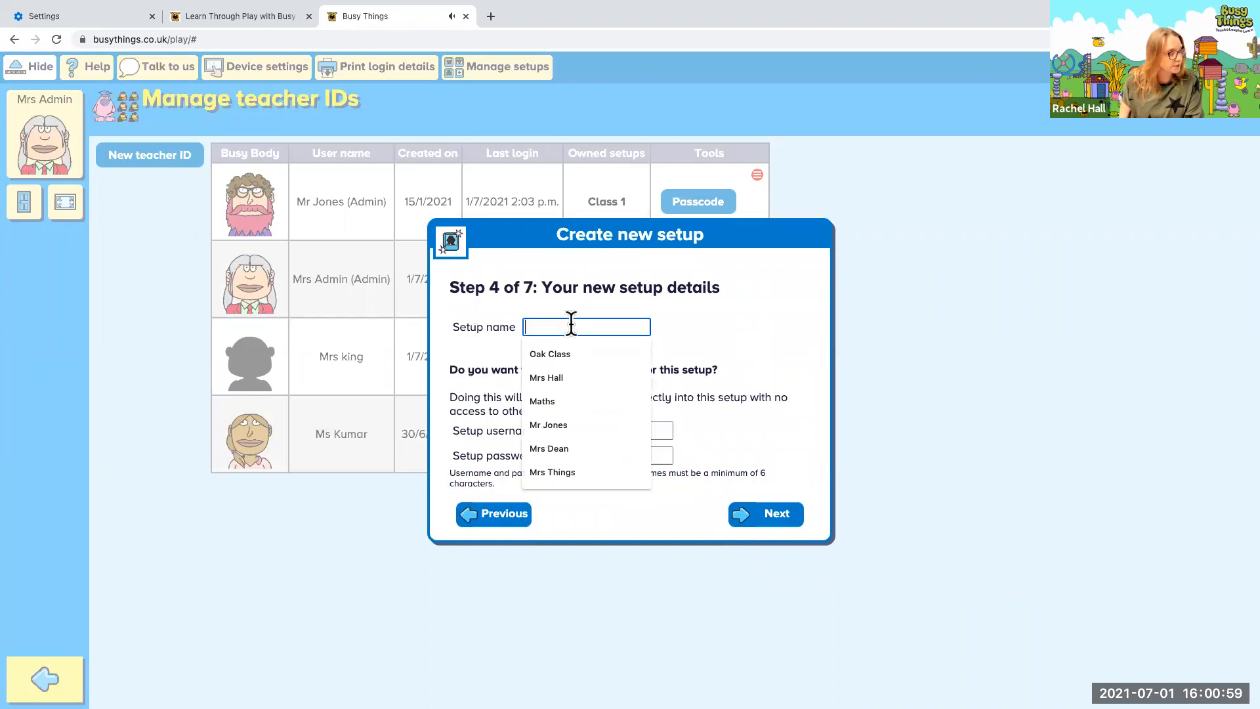
pyautogui.write('Clas')
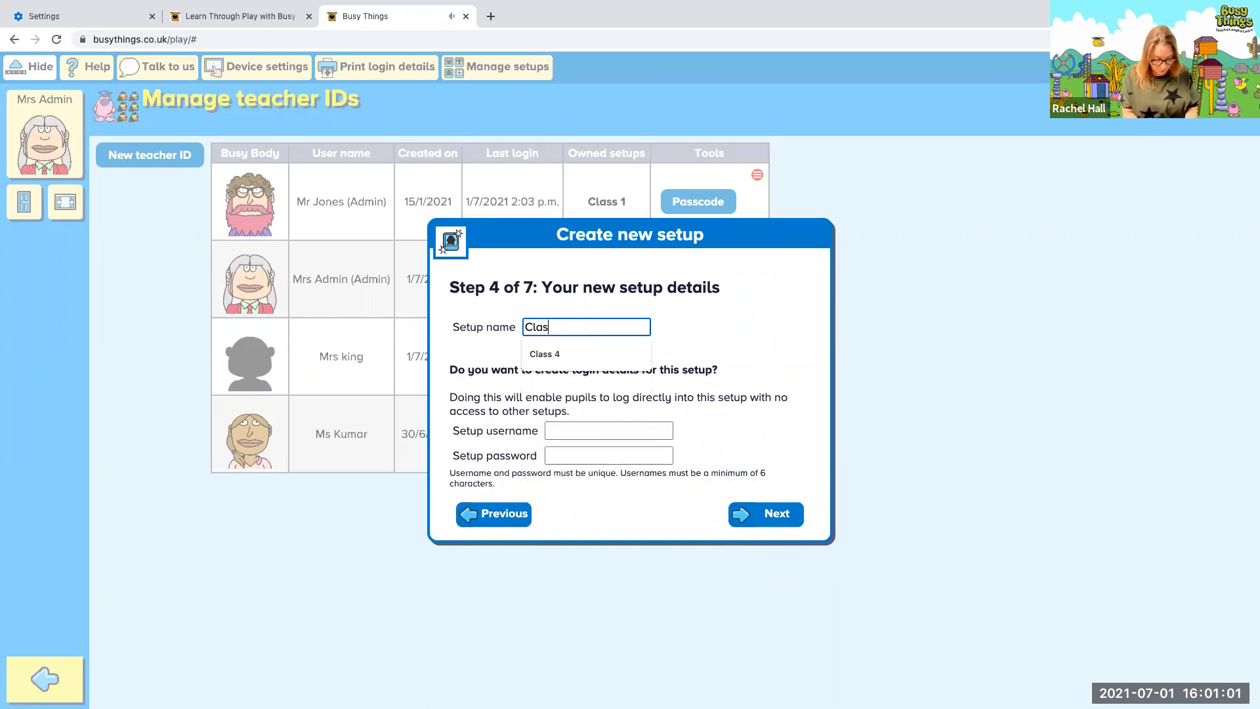
pyautogui.write('s4')
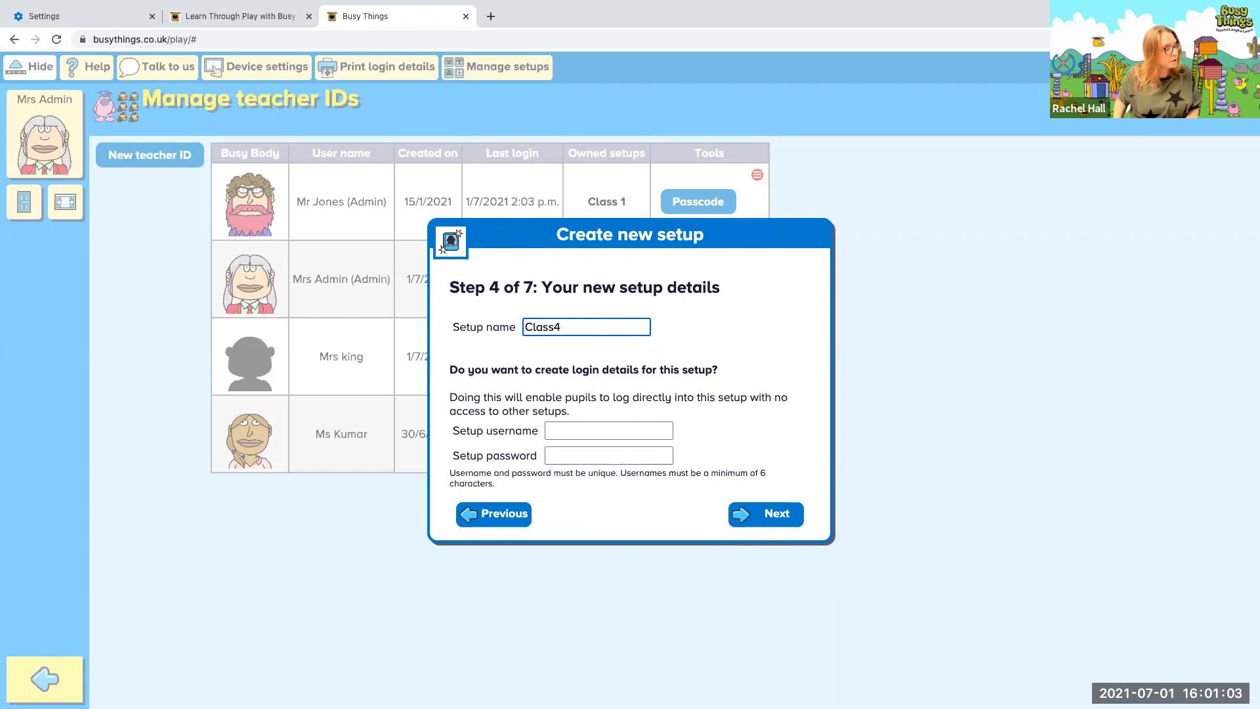
pyautogui.click(756, 515)
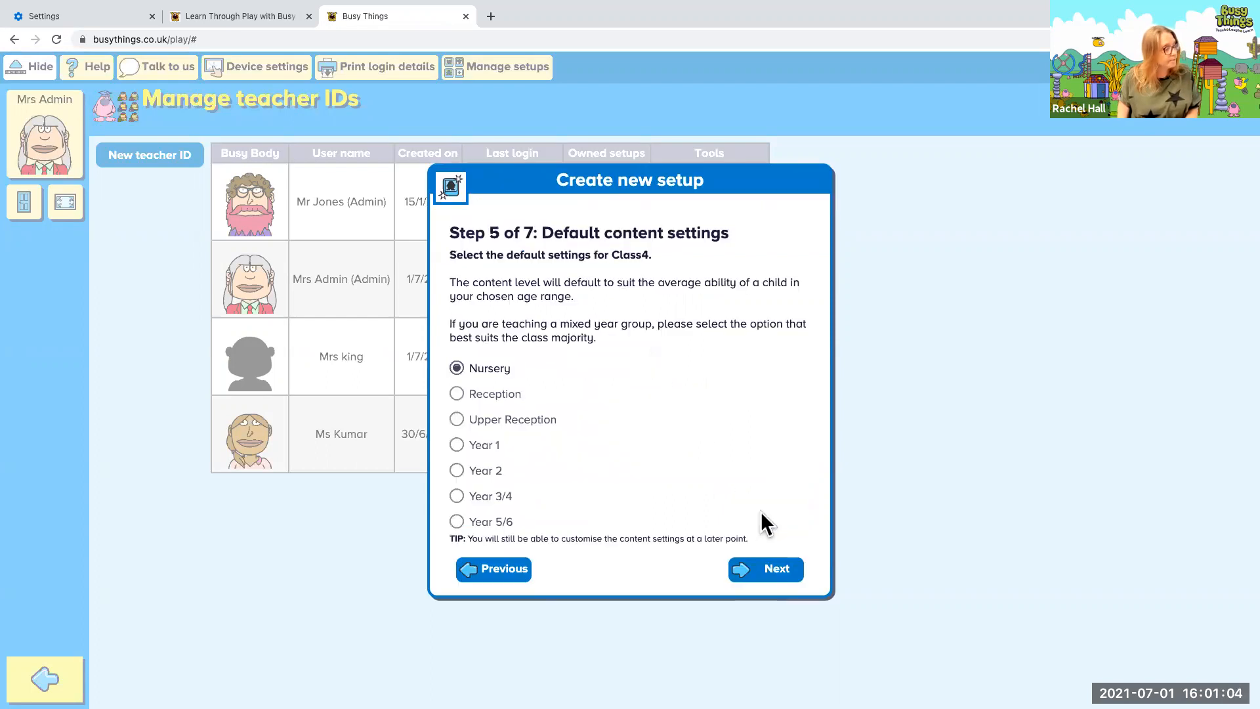
pyautogui.click(497, 503)
pyautogui.click(760, 571)
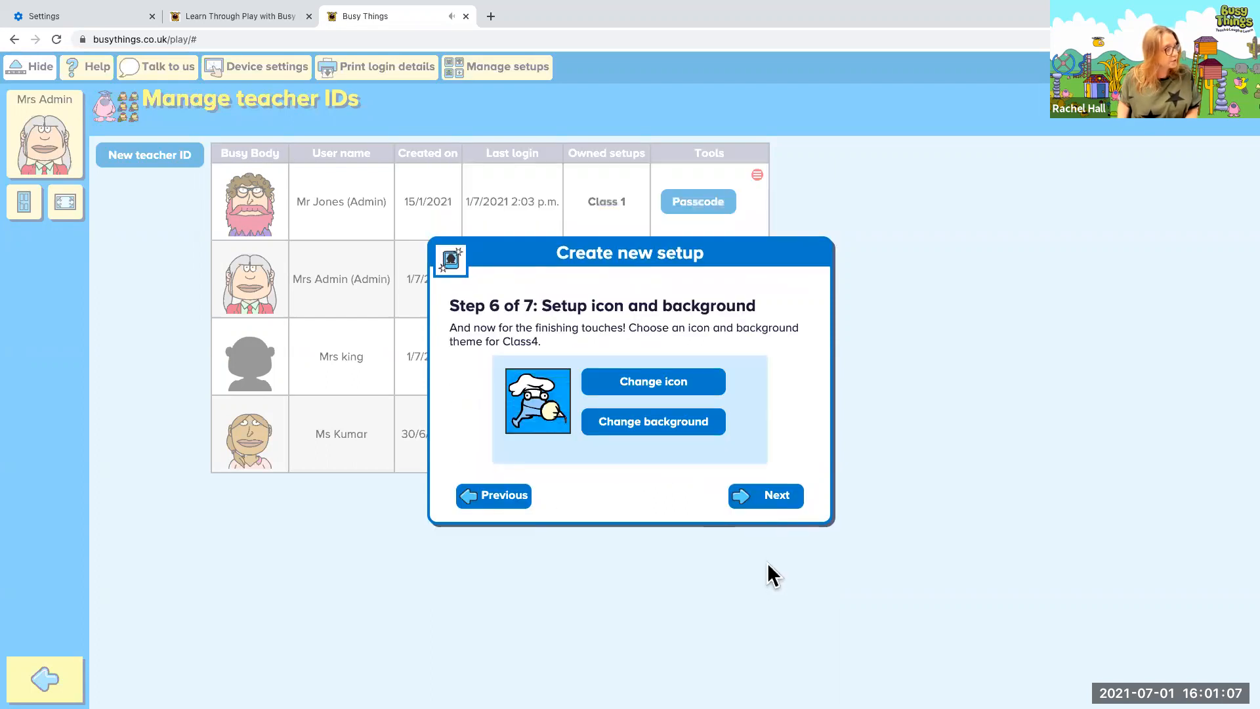
pyautogui.click(785, 504)
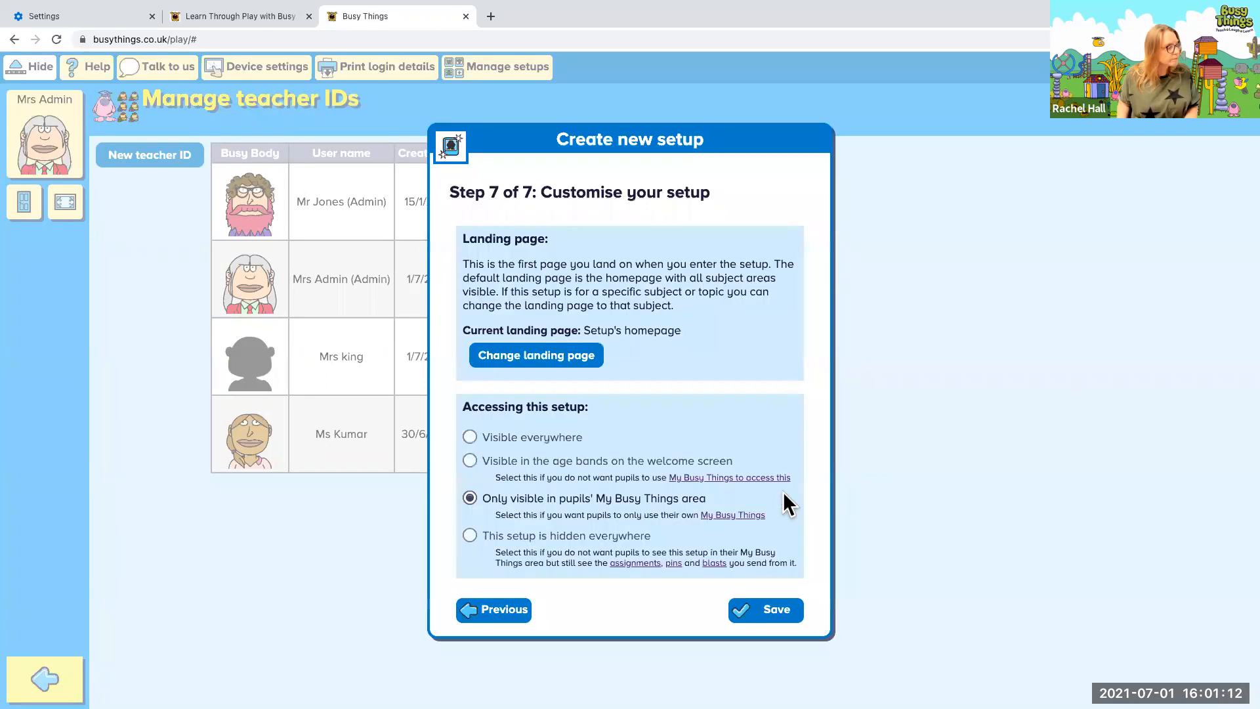
pyautogui.click(791, 614)
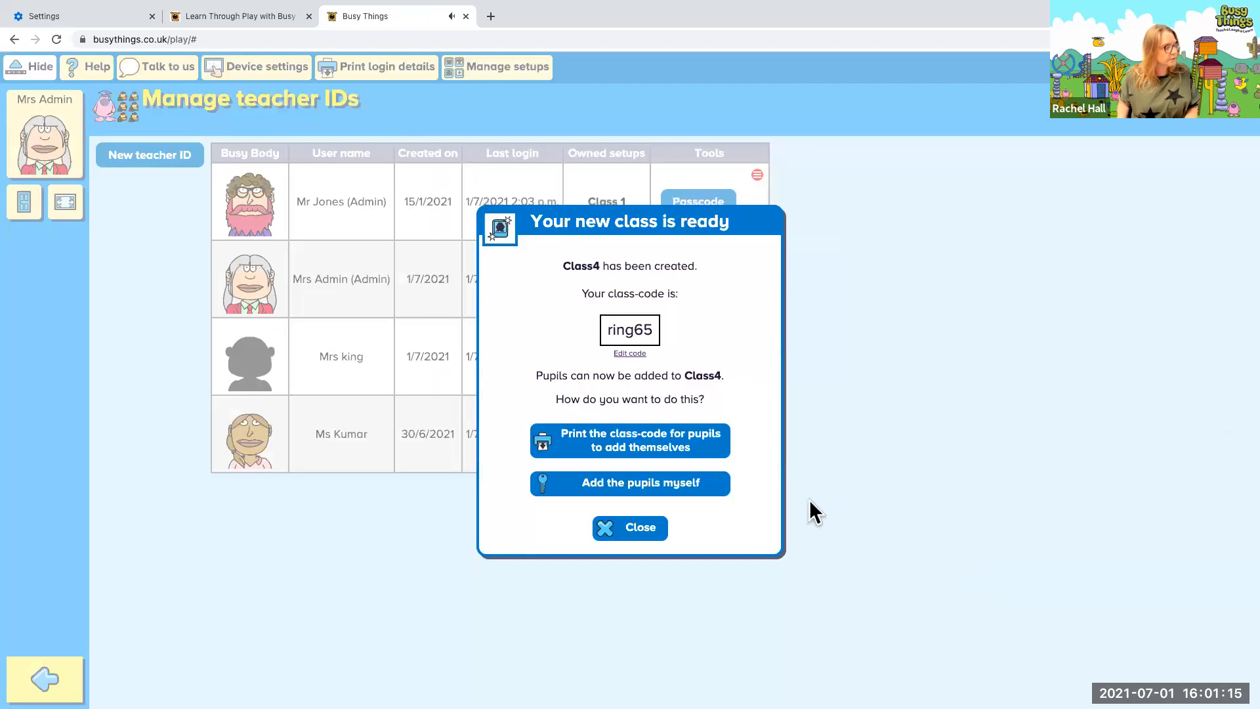
# Step: Import pupils from Class4.csv using the NAME and SURNAME columns
pyautogui.click(636, 489)
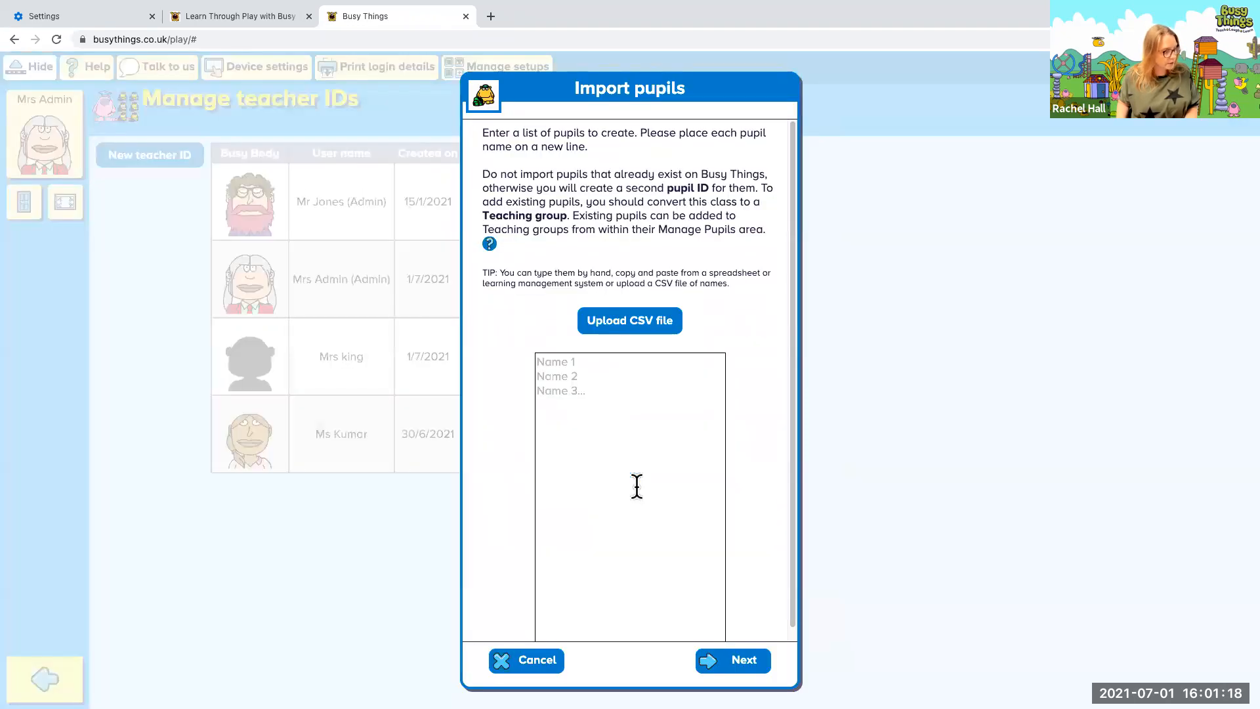
pyautogui.click(625, 319)
pyautogui.doubleClick(568, 197)
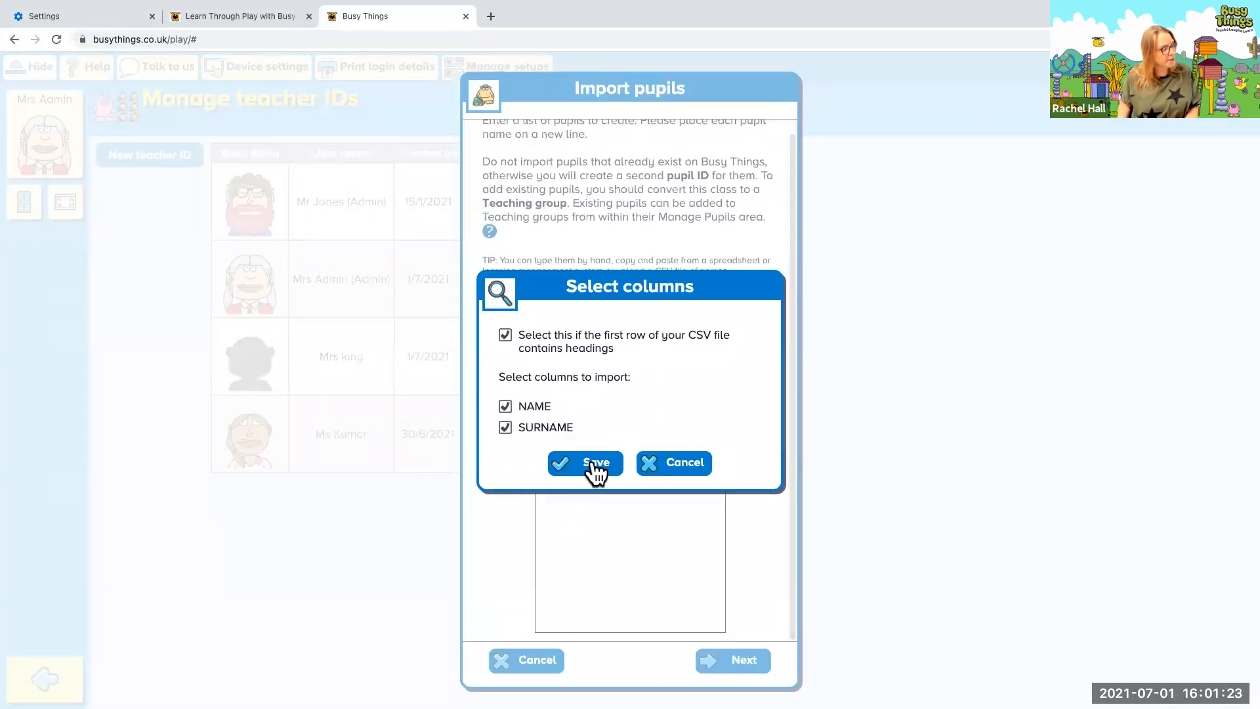
pyautogui.click(596, 463)
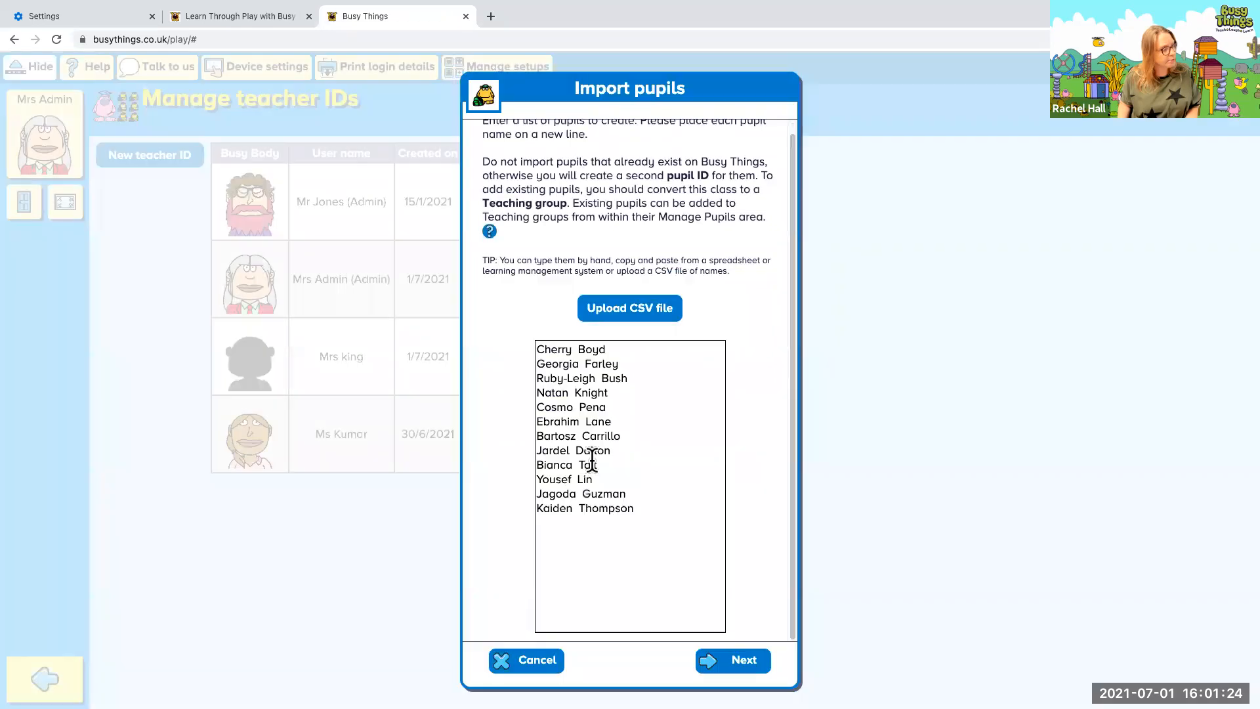
pyautogui.click(747, 661)
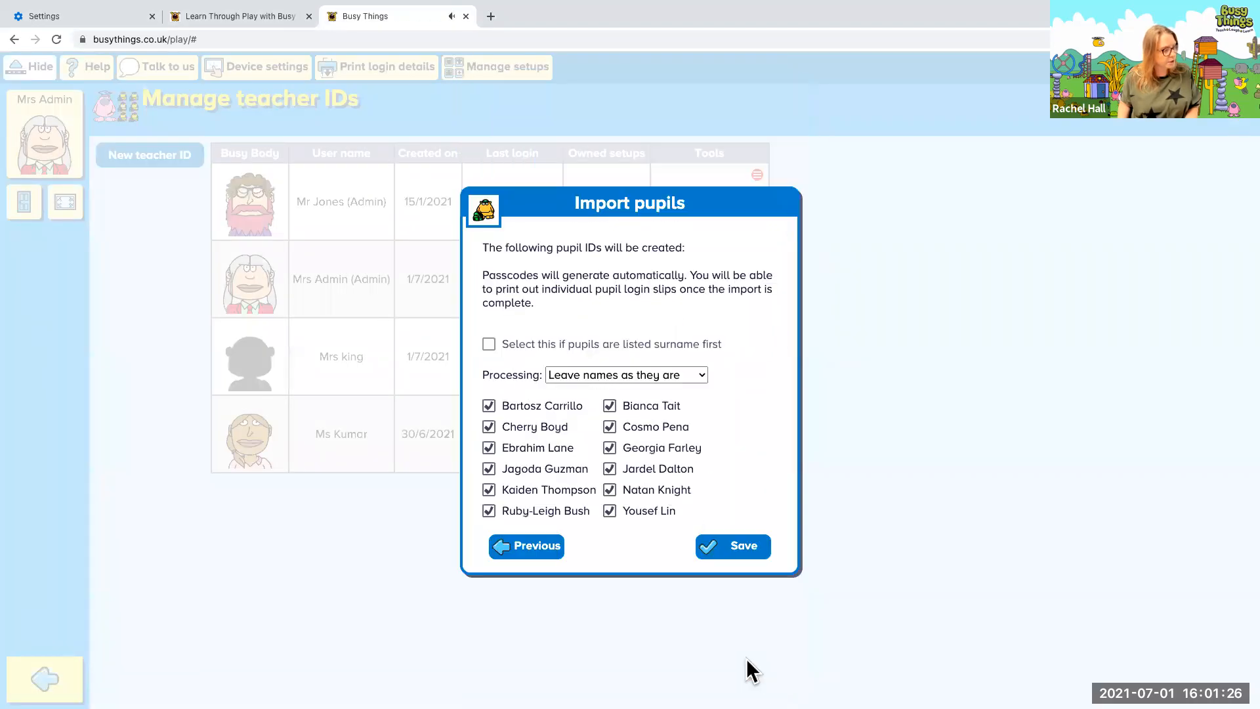
# Step: Process names with 'Correct capitals and shorten', save the pupils, and close both confirmations
pyautogui.click(616, 372)
pyautogui.click(682, 416)
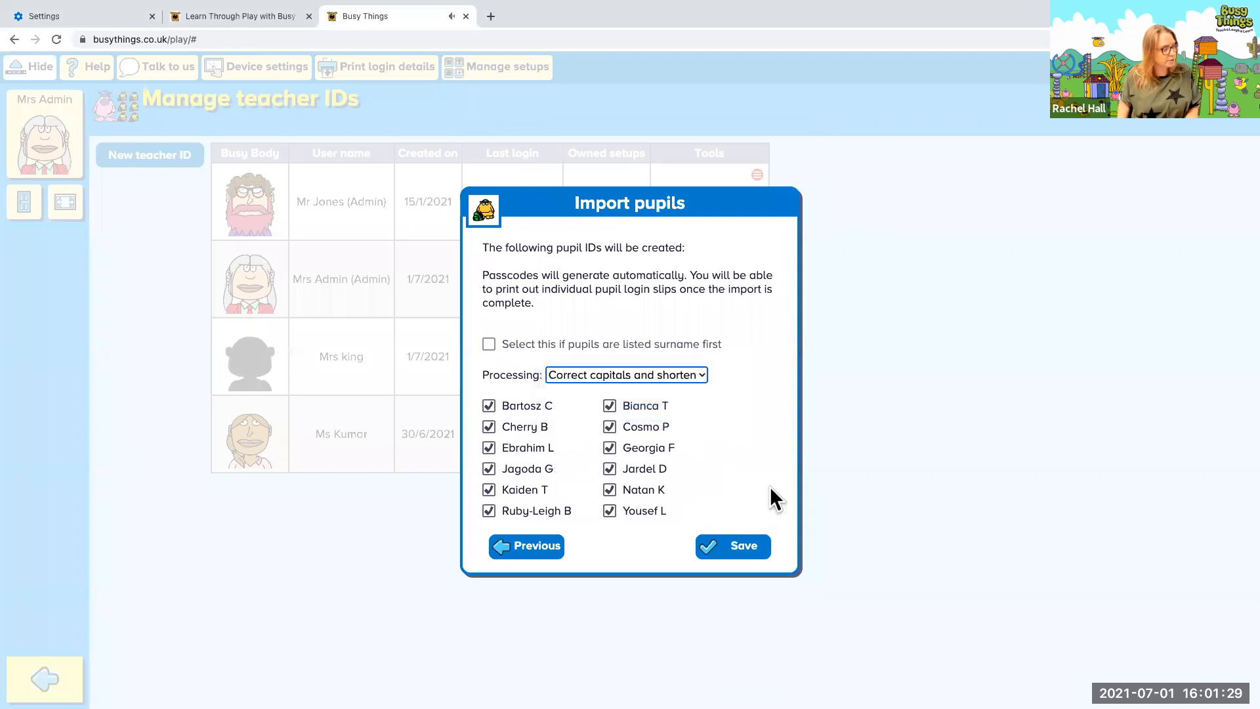
pyautogui.click(741, 550)
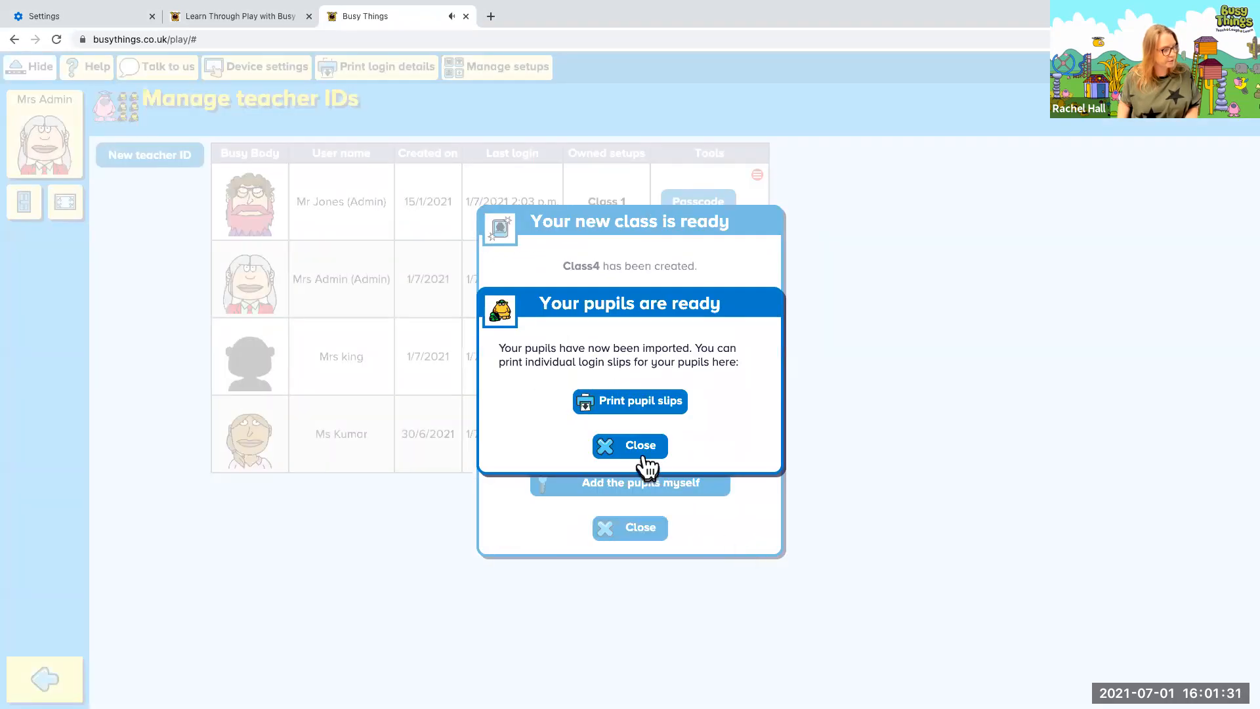
pyautogui.click(646, 466)
pyautogui.click(650, 531)
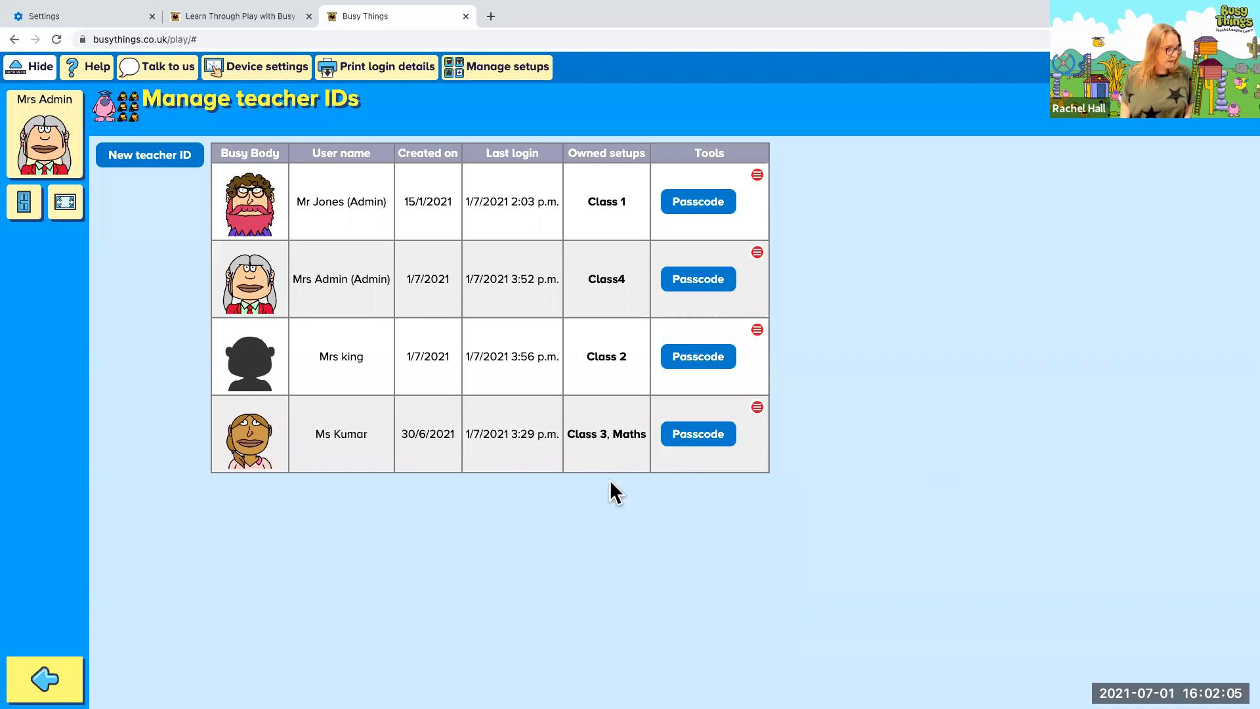
# Step: Go back to Teacher admin and open Transfer/remove pupil IDs
pyautogui.click(59, 683)
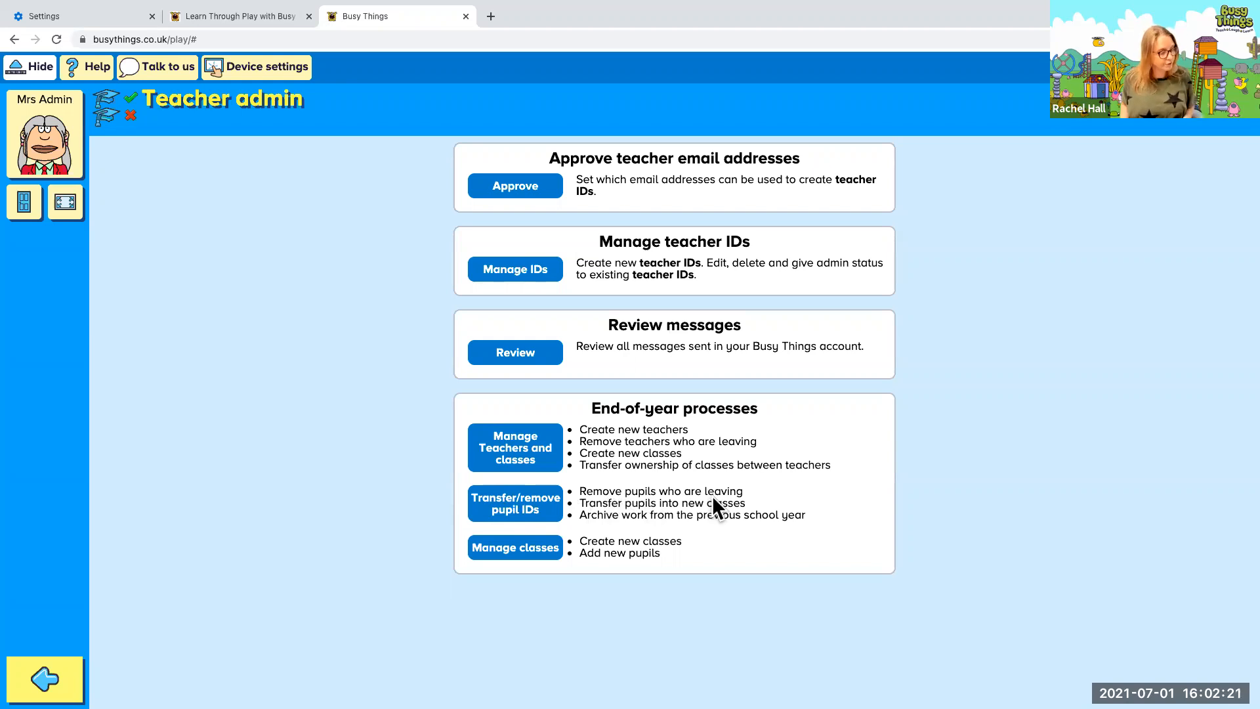
pyautogui.click(534, 510)
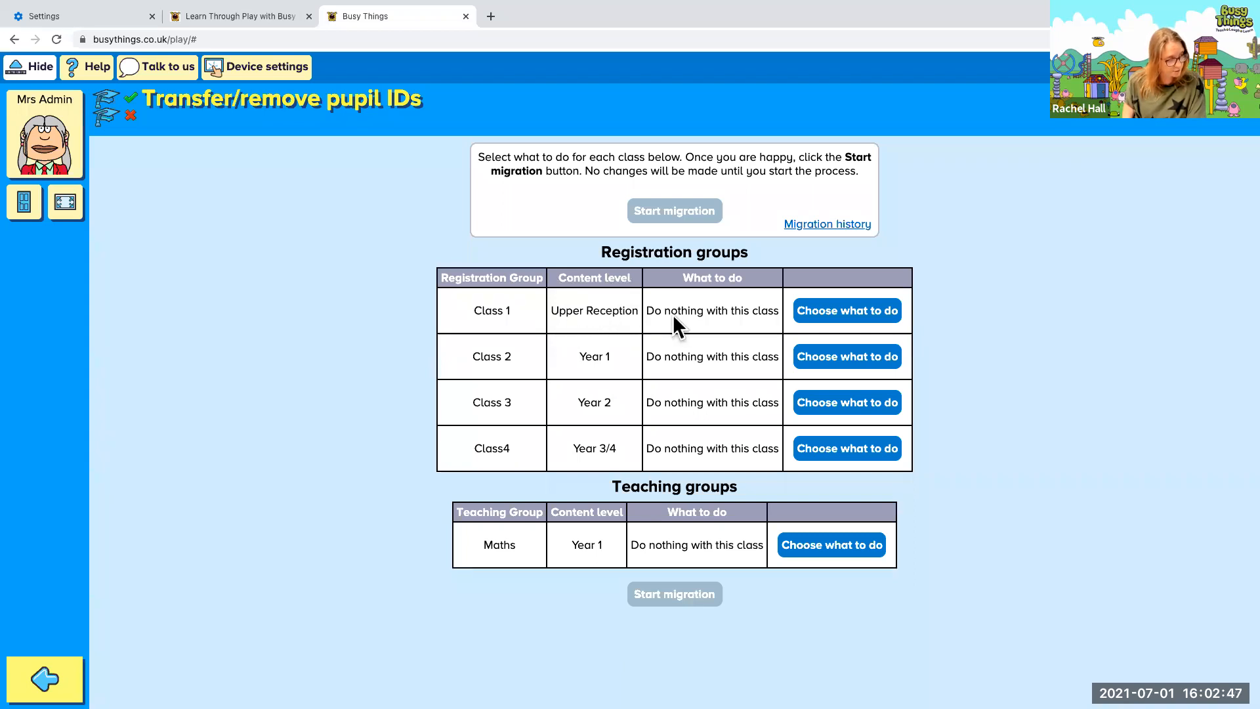
# Step: For Class 1, choose 'Move all pupils into the same new class' with Class 2 as destination
pyautogui.click(877, 314)
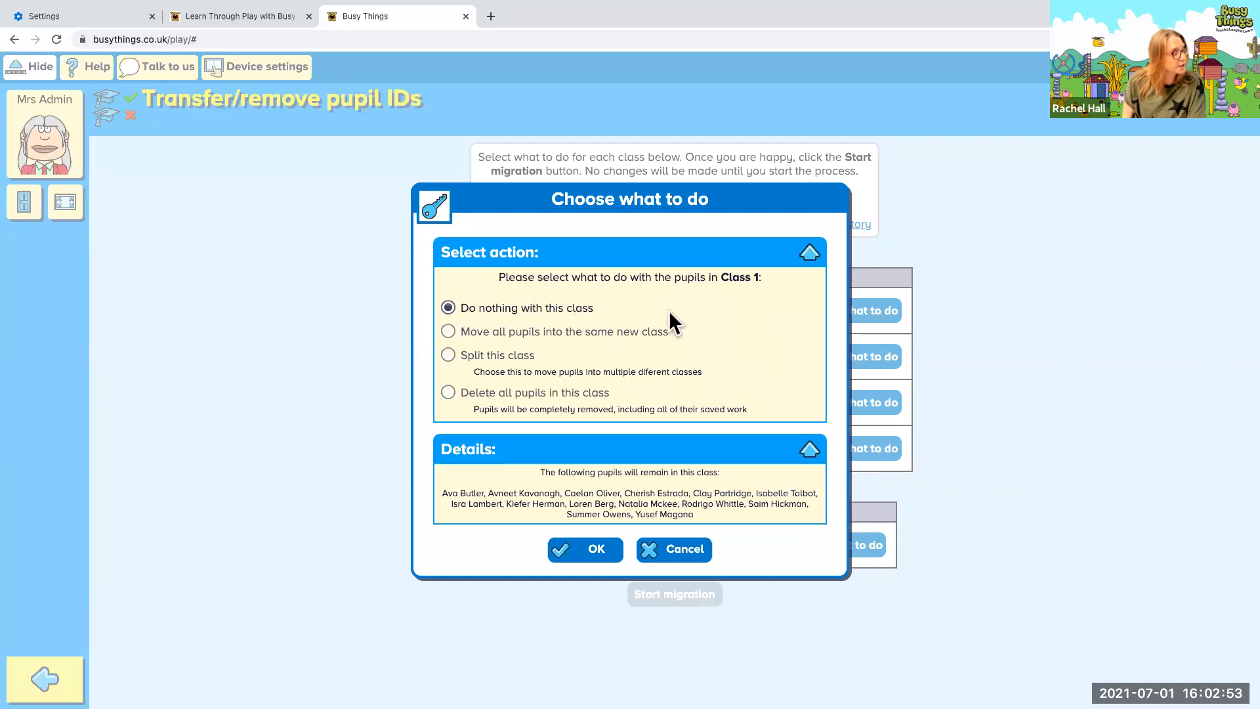
pyautogui.click(494, 336)
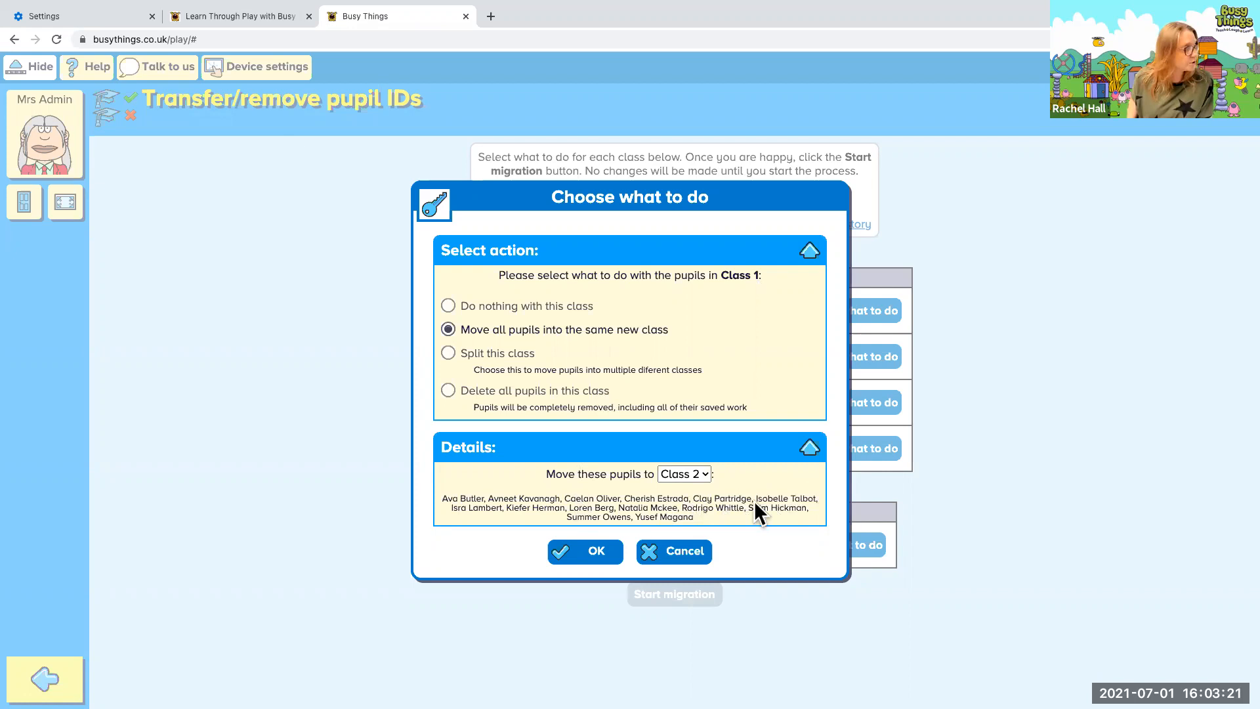
pyautogui.click(591, 552)
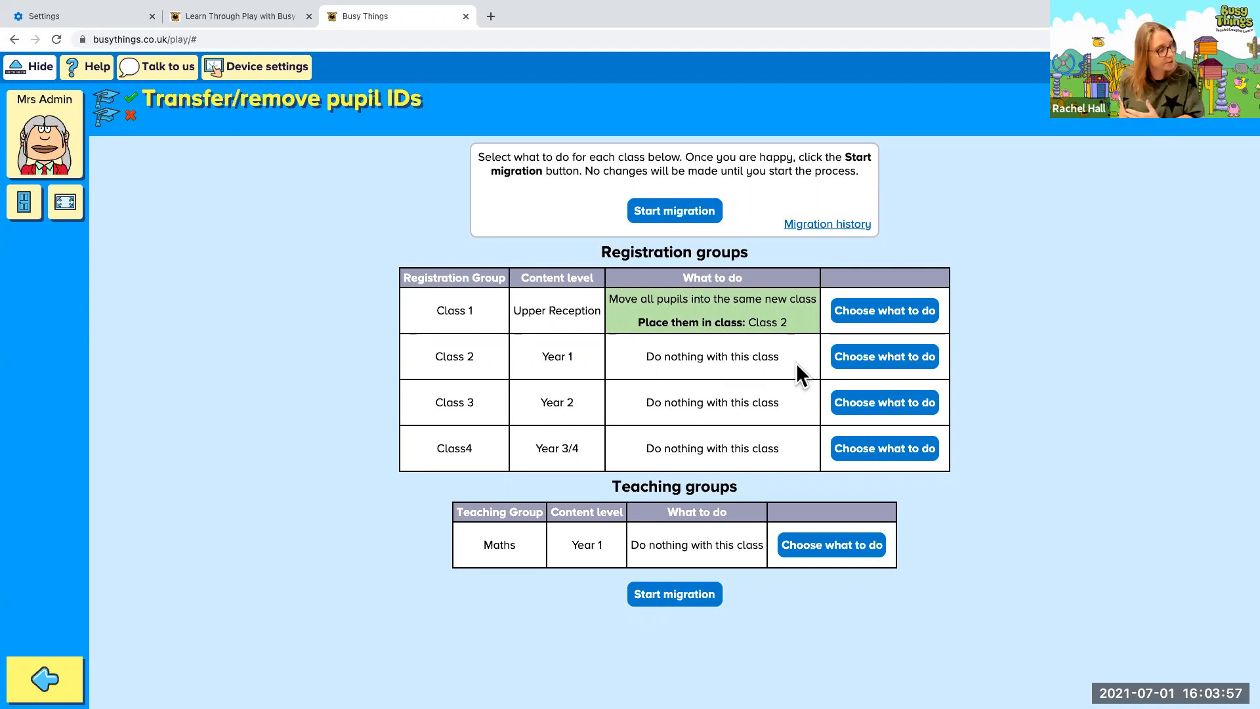
# Step: For Class 2, select 'Move all pupils into the same new class' and check the destination class list
pyautogui.click(896, 367)
pyautogui.click(512, 338)
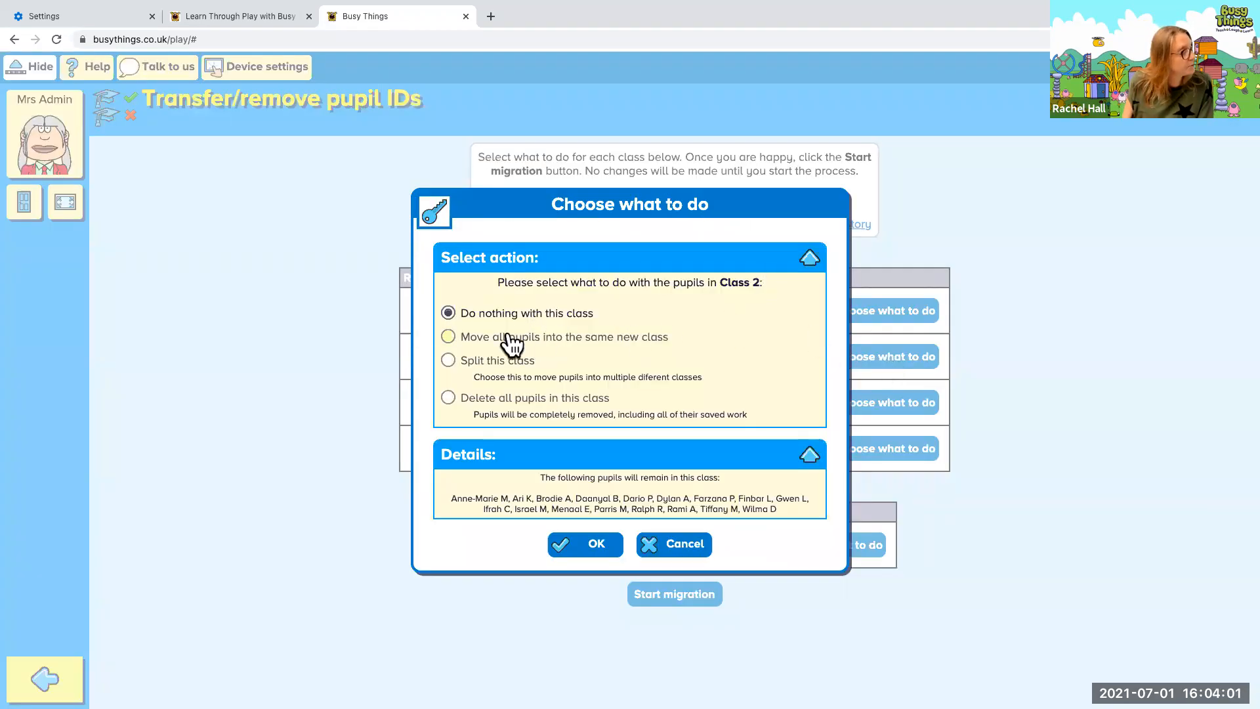
pyautogui.click(704, 478)
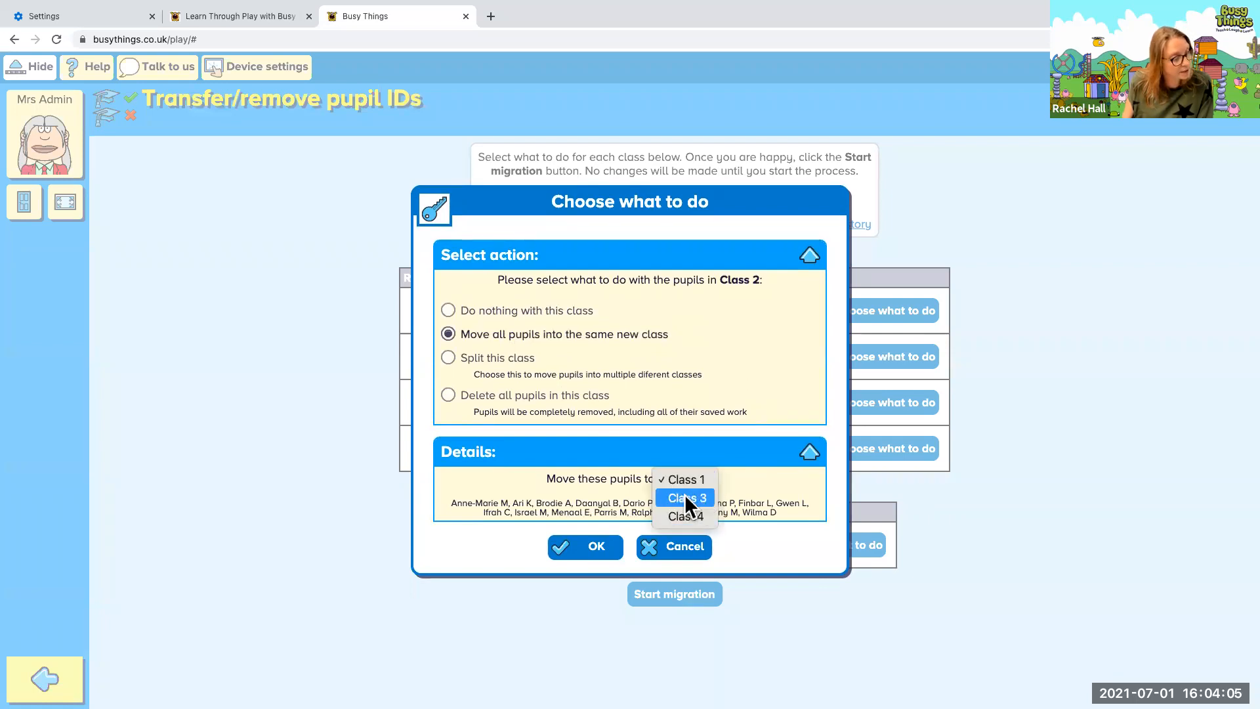
pyautogui.click(853, 556)
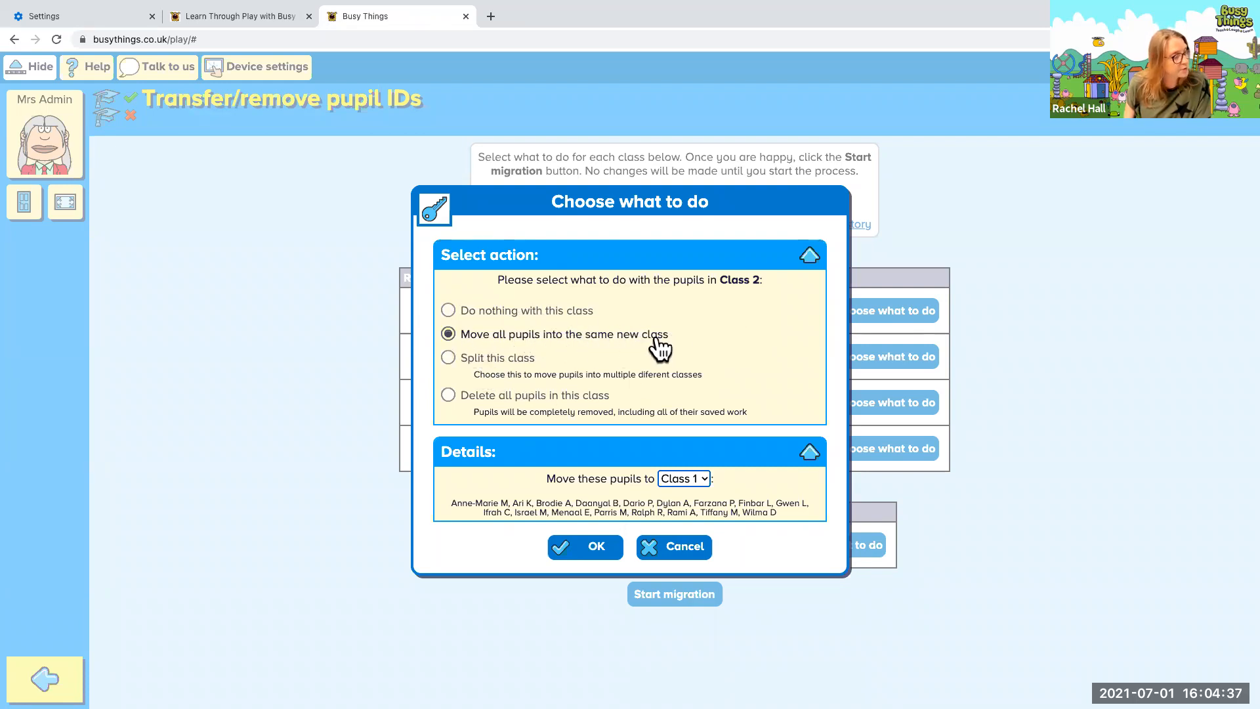
# Step: Switch Class 2 to 'Split this class' and scroll through its pupil list
pyautogui.click(452, 365)
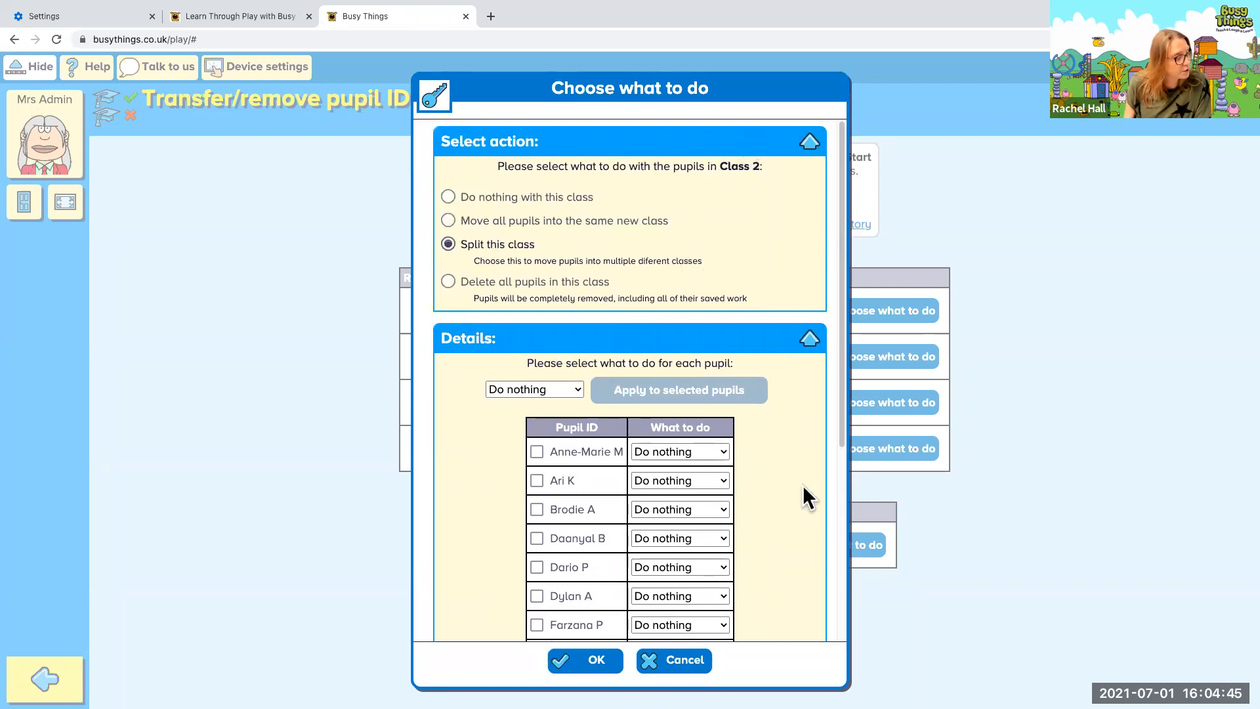
pyautogui.scroll(-5, 802, 484)
pyautogui.scroll(7, 801, 451)
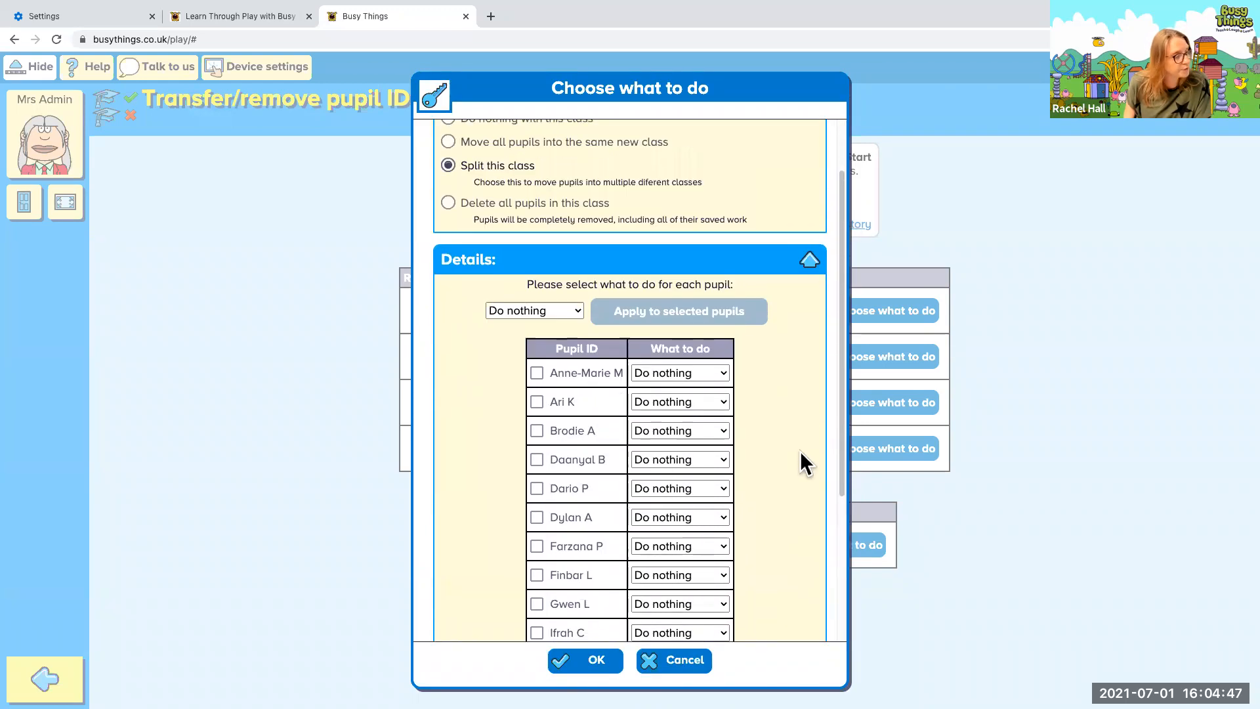
pyautogui.scroll(-5, 802, 452)
pyautogui.scroll(-3, 801, 452)
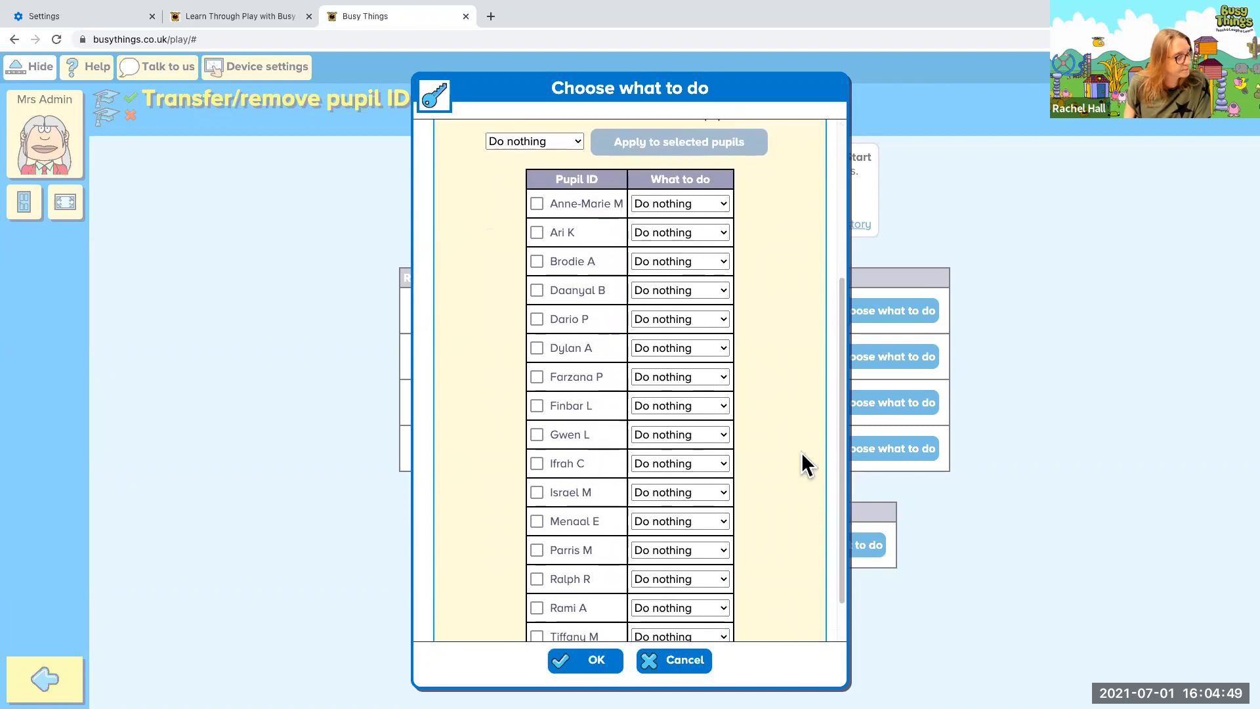
pyautogui.scroll(3, 797, 459)
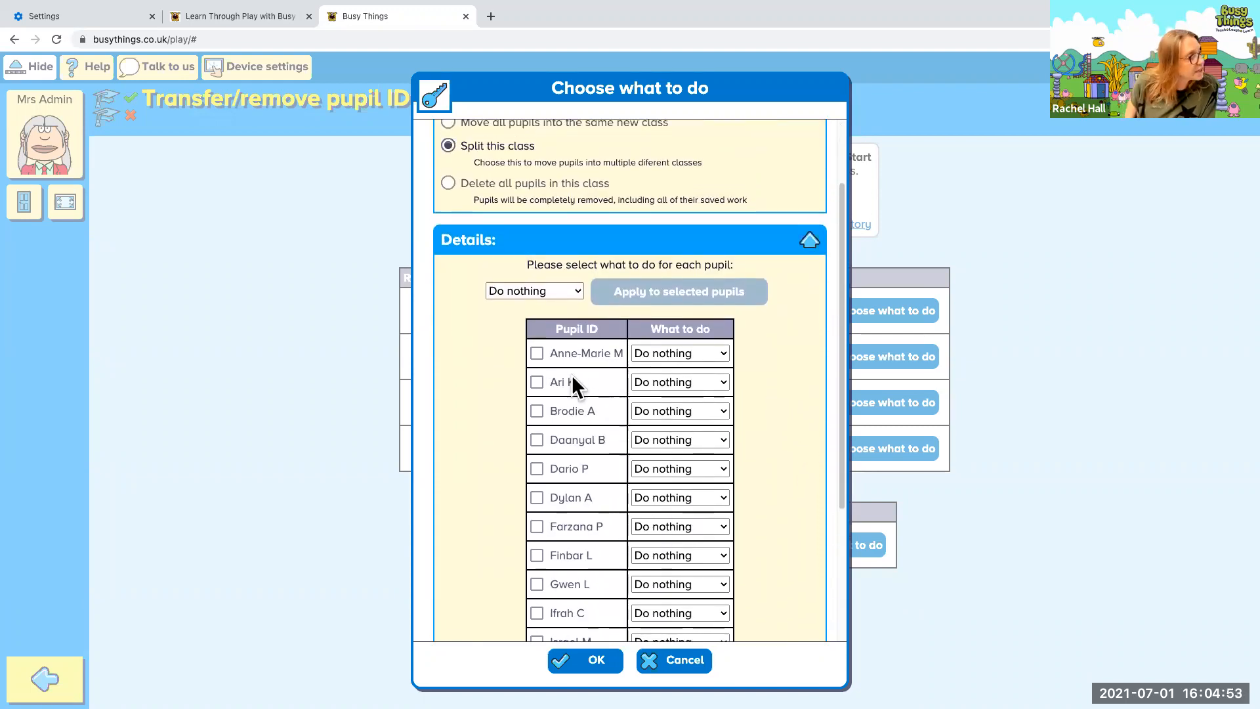
# Step: Move the first three Class 2 pupils to Class 3 with a bulk action
pyautogui.click(537, 353)
pyautogui.click(537, 382)
pyautogui.click(537, 411)
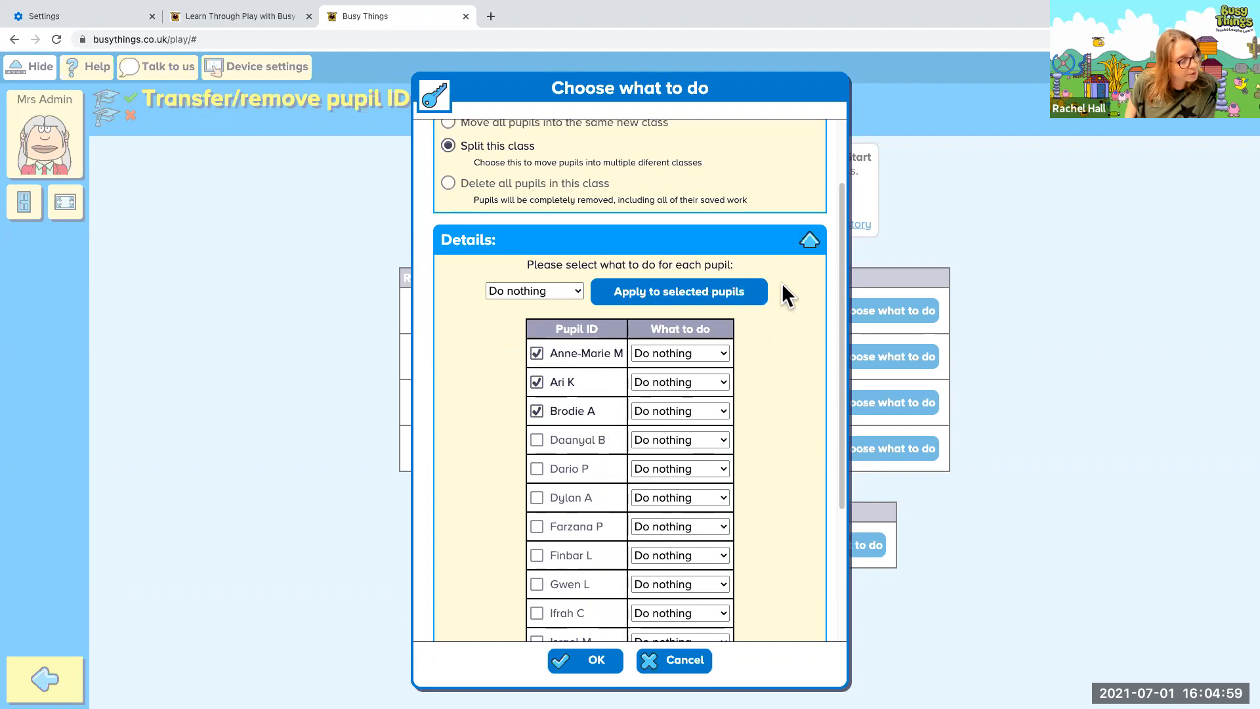
pyautogui.click(573, 290)
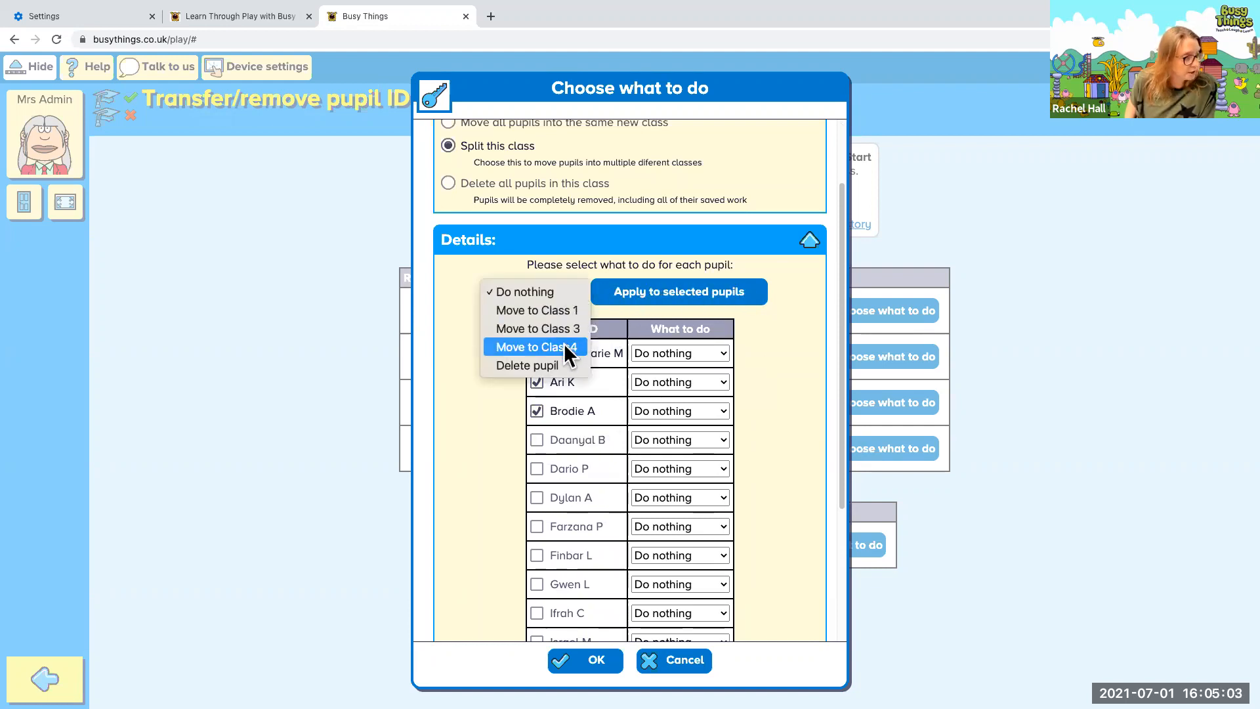
pyautogui.click(561, 328)
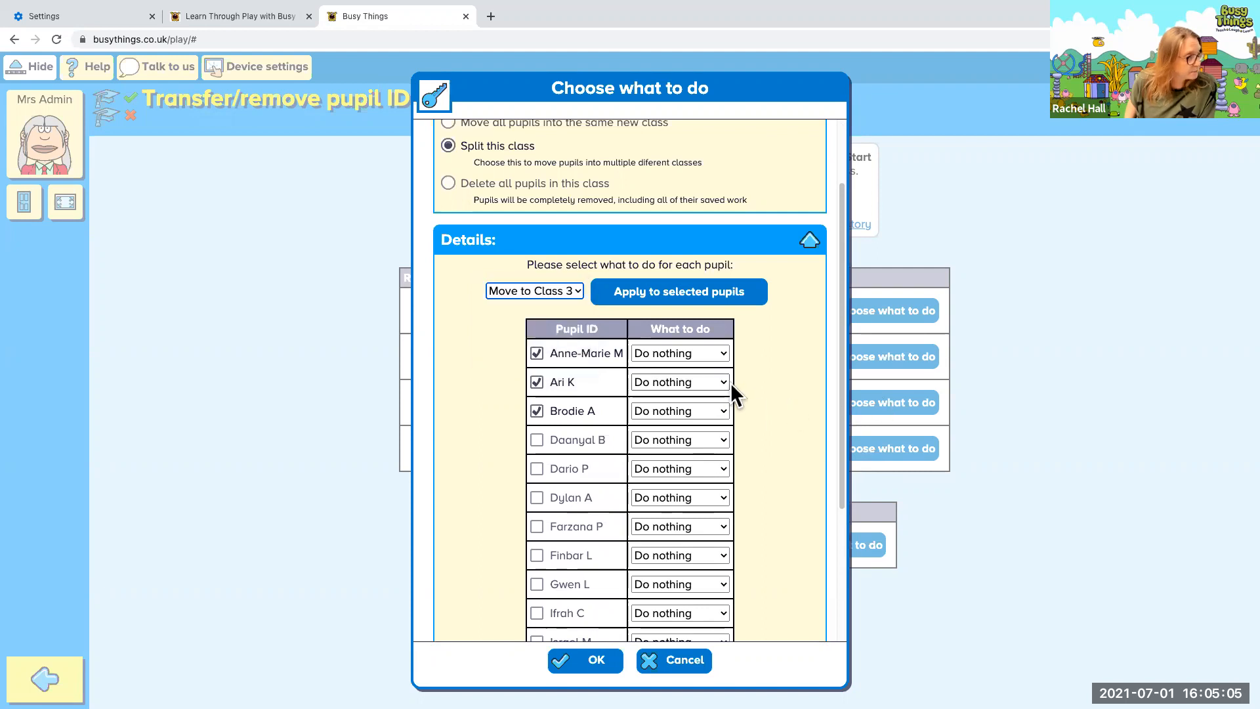
pyautogui.click(655, 296)
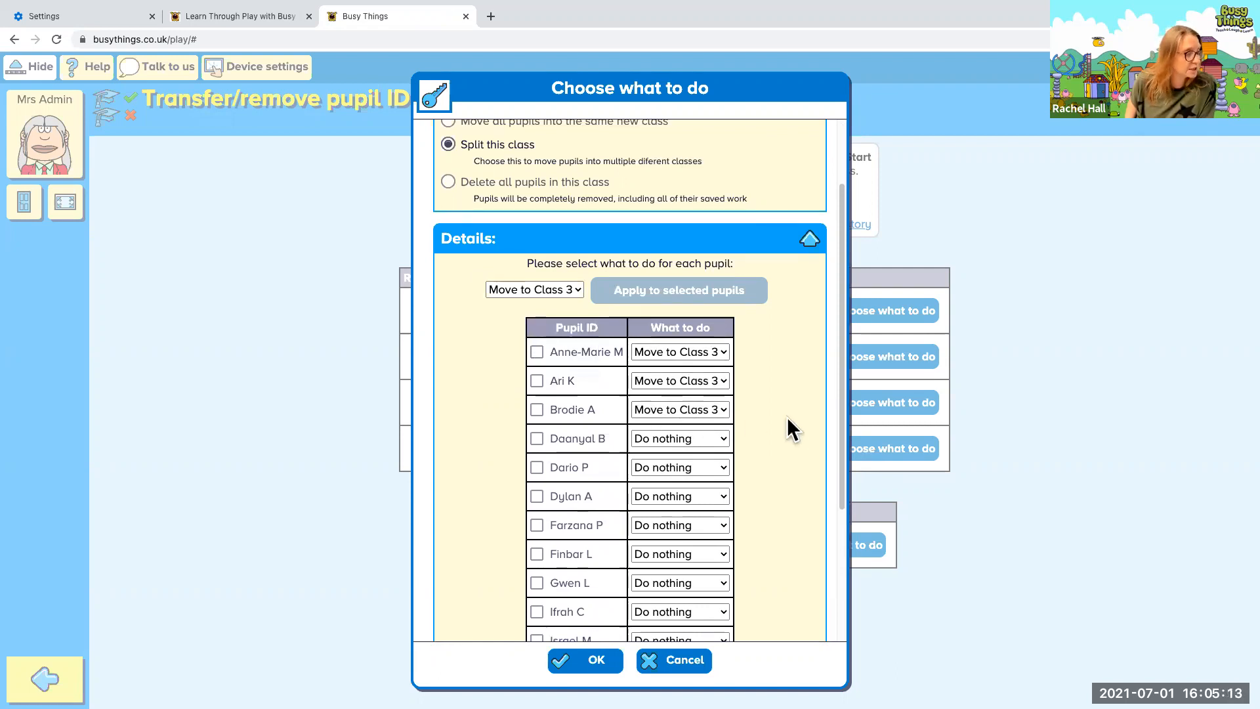
# Step: Check the action choices for the fourth and fifth pupils, leaving them unchanged
pyautogui.scroll(-1, 786, 416)
pyautogui.click(695, 424)
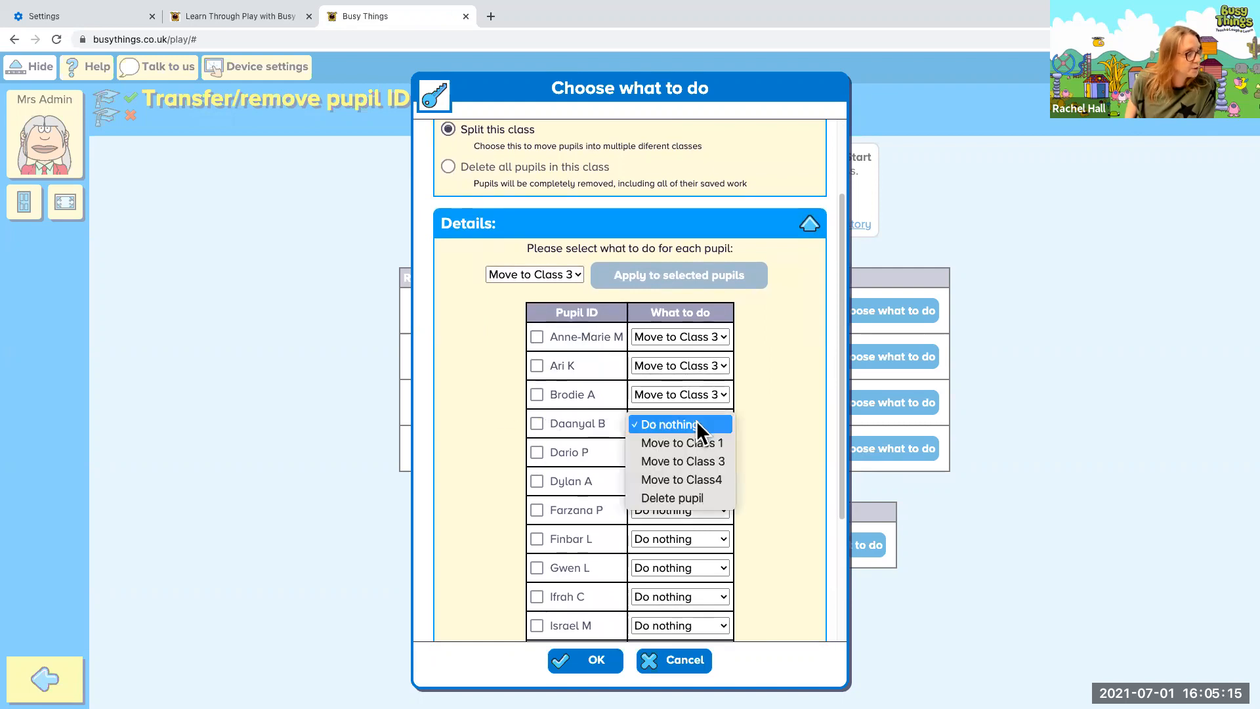
pyautogui.click(755, 487)
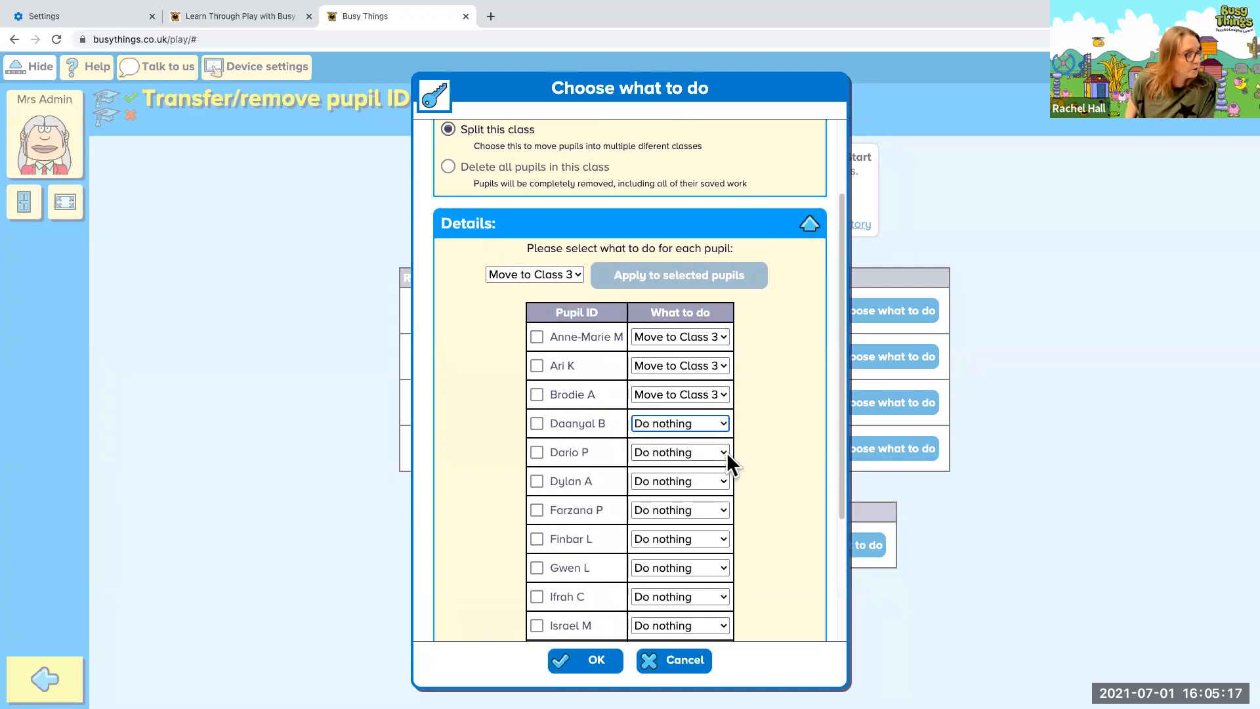
pyautogui.click(726, 450)
pyautogui.click(787, 539)
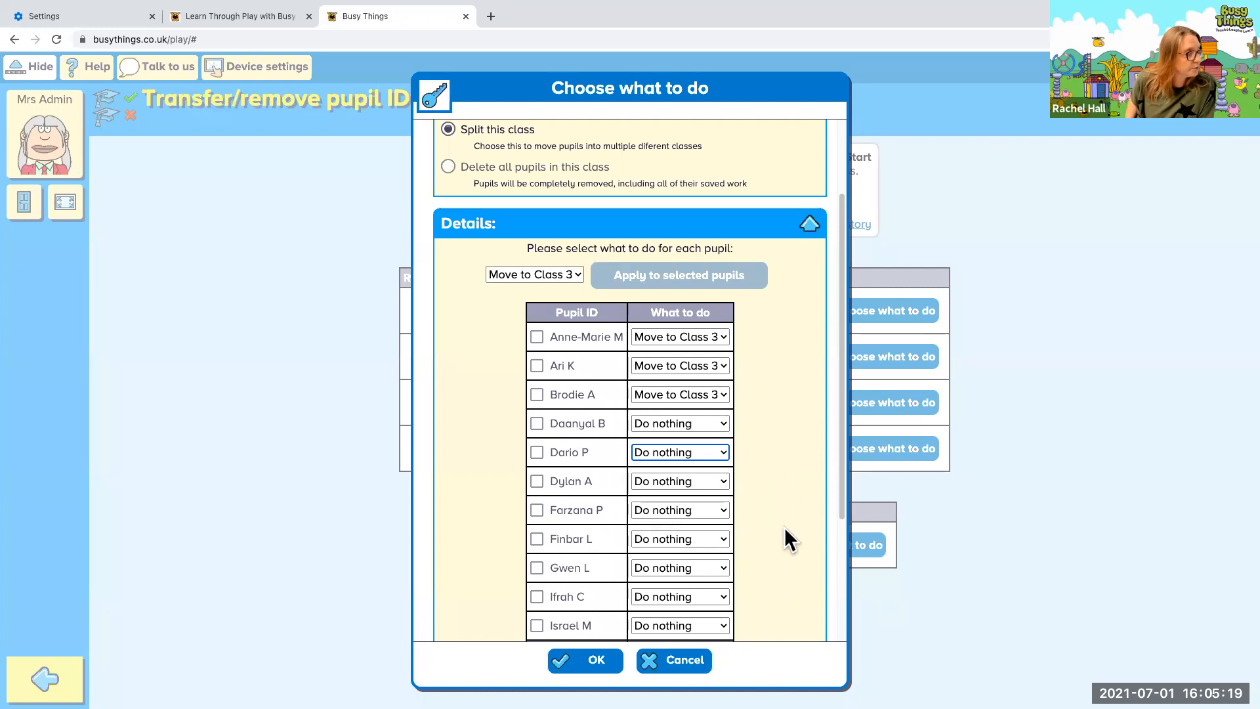
# Step: Tick all the remaining Class 2 pupils, from the last one up to the fourth
pyautogui.scroll(-3, 785, 531)
pyautogui.click(537, 608)
pyautogui.click(536, 579)
pyautogui.click(537, 550)
pyautogui.click(536, 522)
pyautogui.click(536, 493)
pyautogui.click(537, 464)
pyautogui.click(537, 435)
pyautogui.click(536, 406)
pyautogui.click(537, 378)
pyautogui.click(537, 349)
pyautogui.click(537, 319)
pyautogui.click(537, 291)
pyautogui.click(536, 262)
pyautogui.click(537, 233)
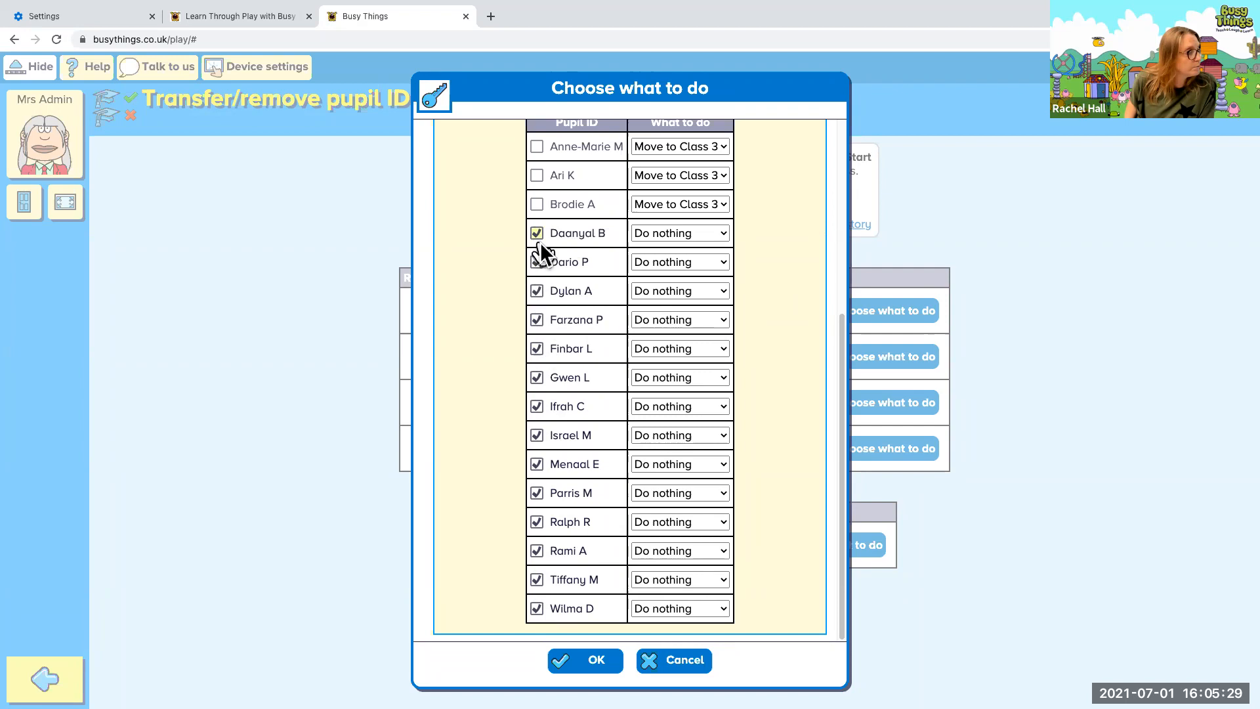
# Step: Move all ticked pupils to Class4 and confirm the Class 2 split
pyautogui.scroll(5, 773, 274)
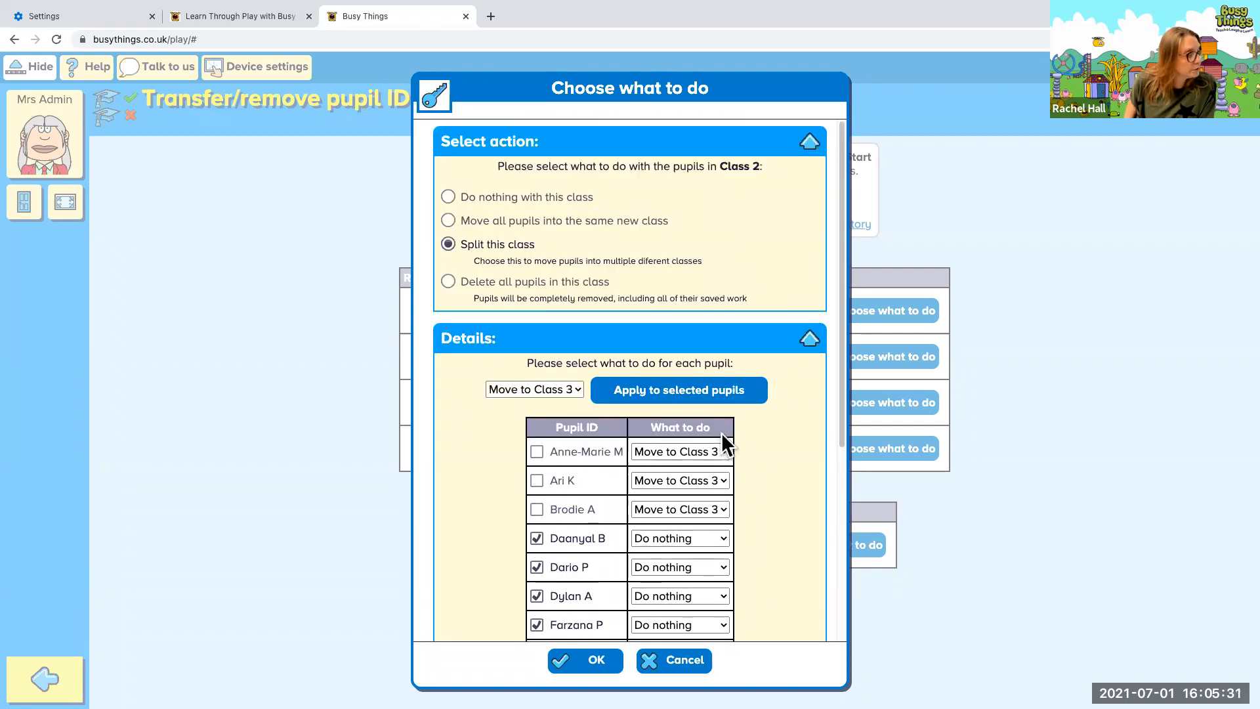
pyautogui.click(577, 389)
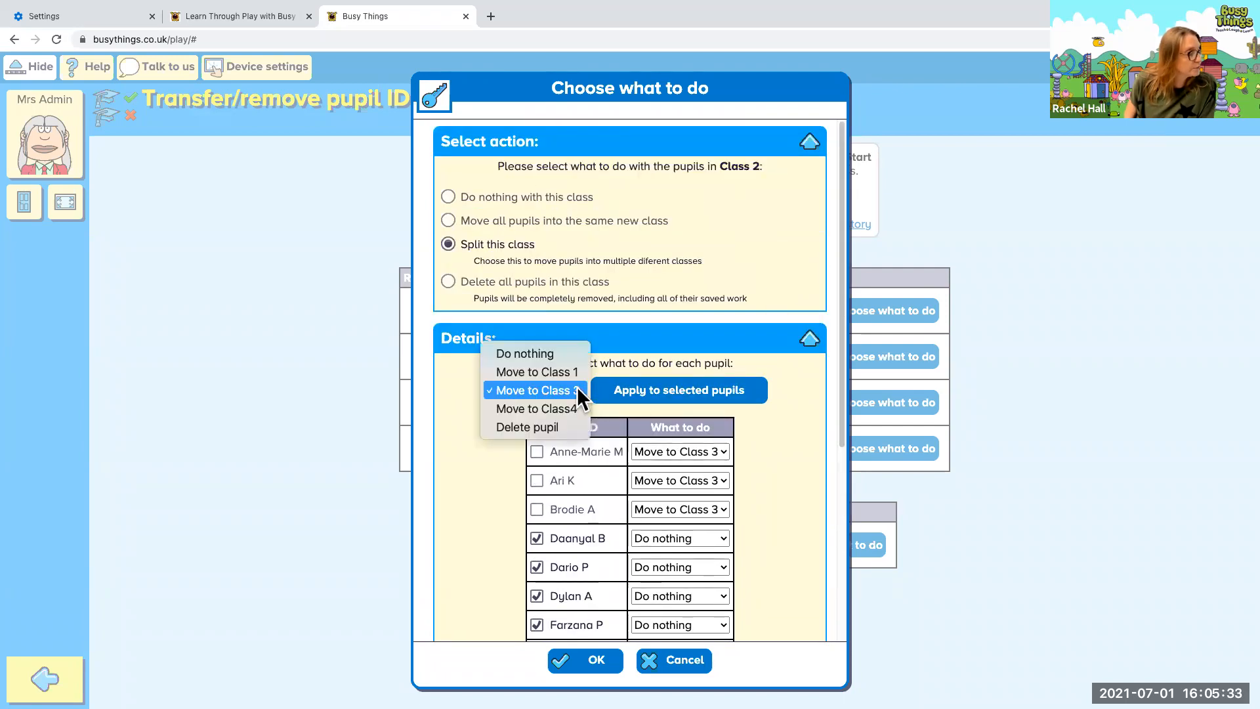
pyautogui.click(570, 410)
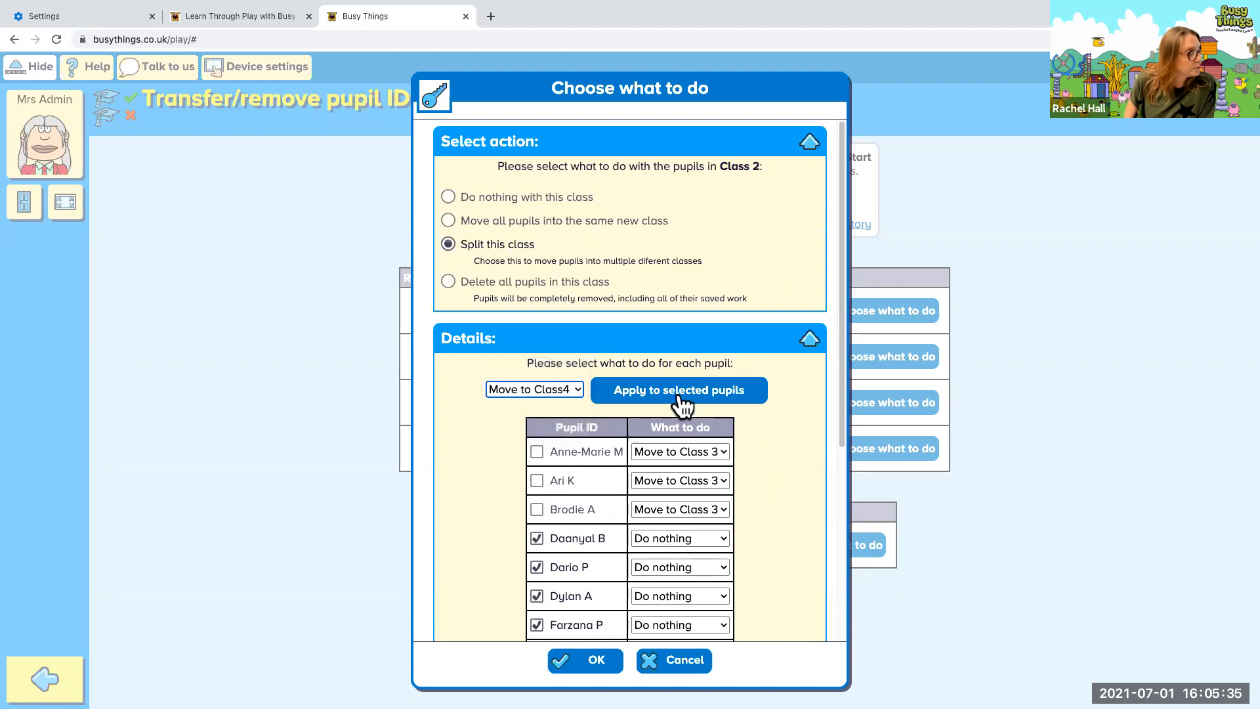
pyautogui.click(681, 397)
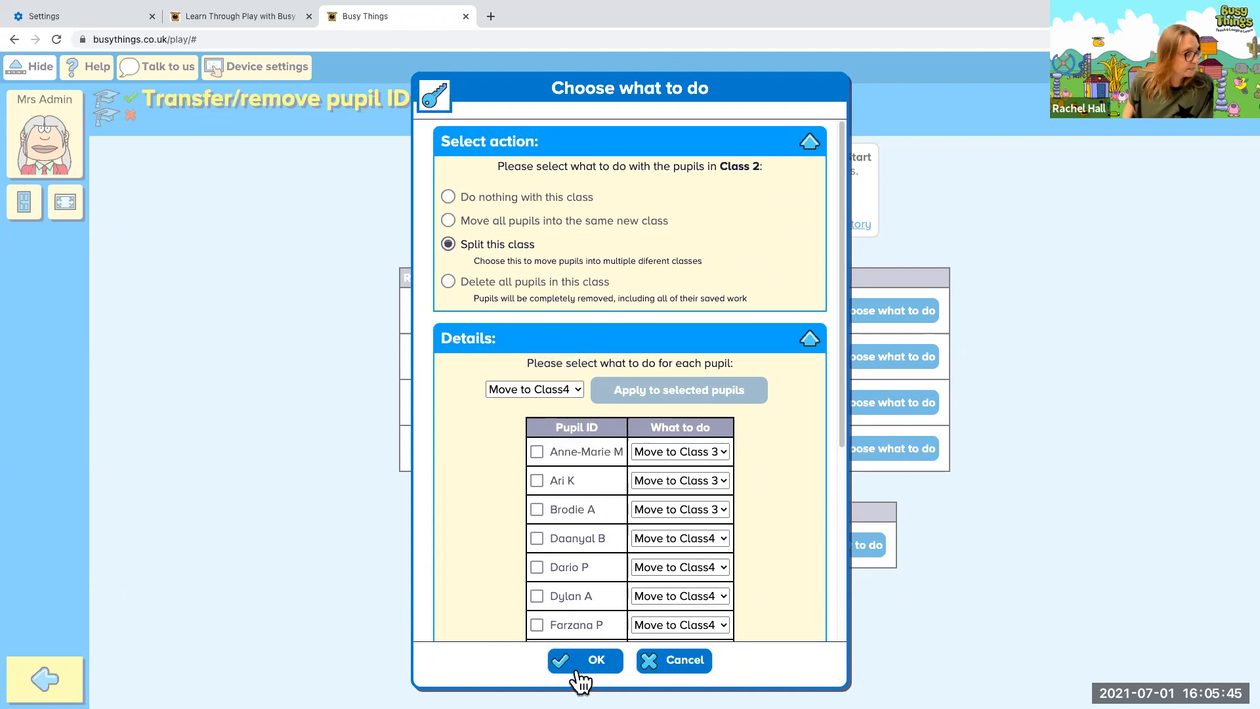
pyautogui.moveTo(841, 376); pyautogui.dragTo(873, 297)
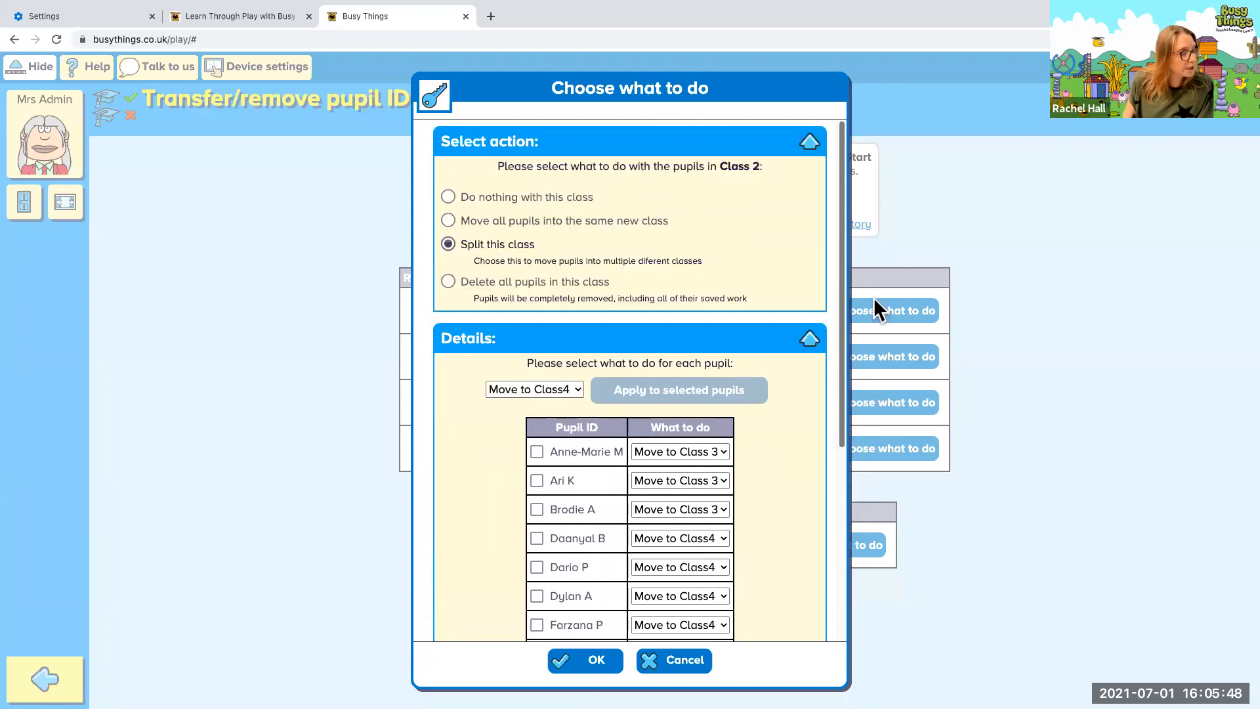
pyautogui.click(590, 663)
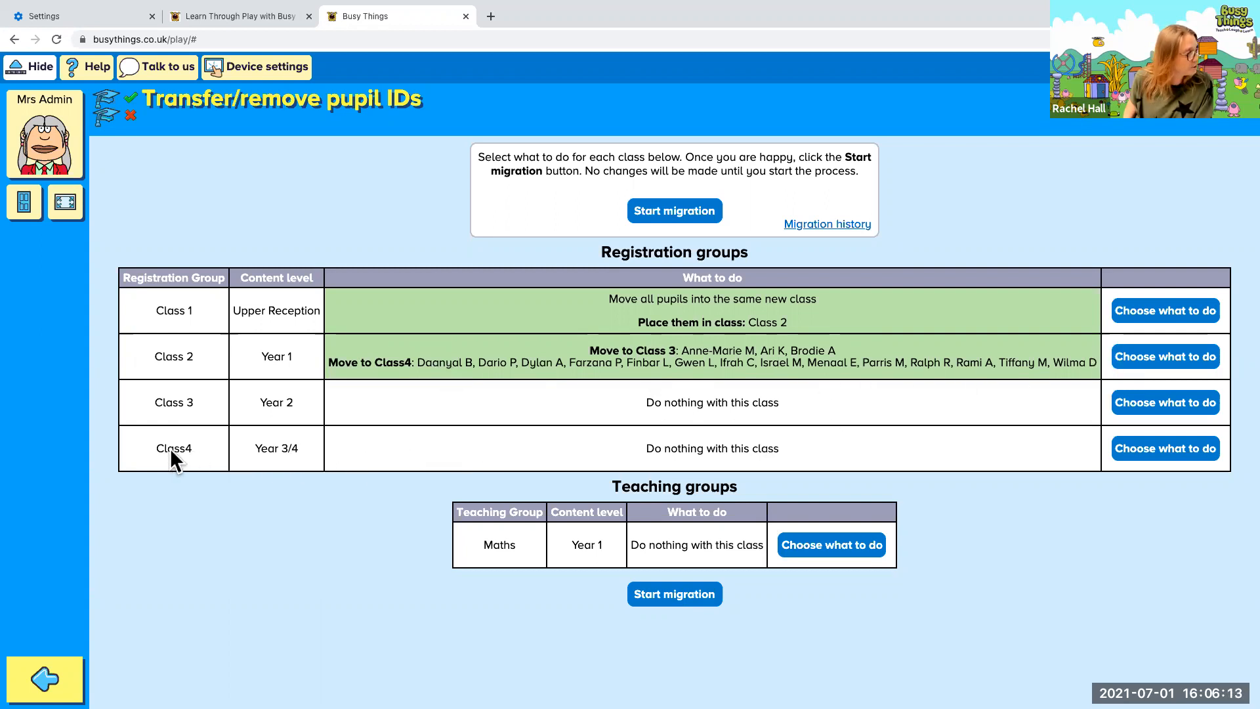
# Step: Split Class4, apply 'Delete pupil' to its five leaving pupils, and confirm the plan
pyautogui.click(1169, 452)
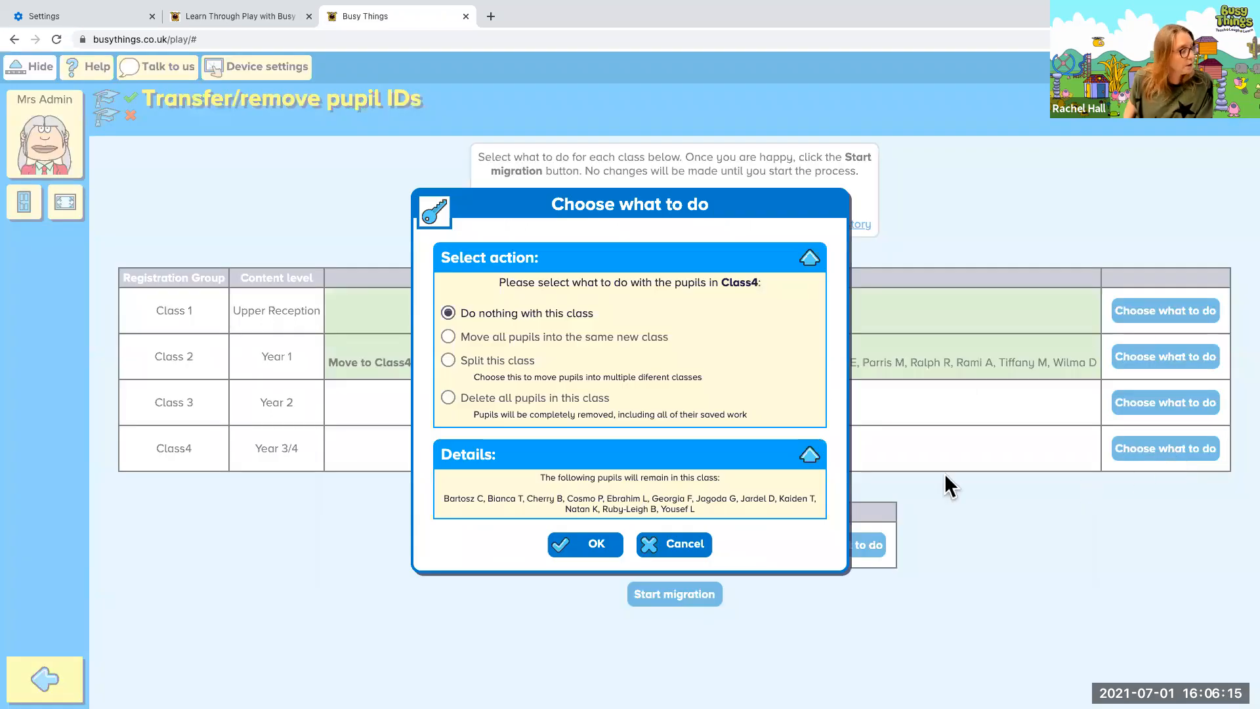
pyautogui.click(496, 361)
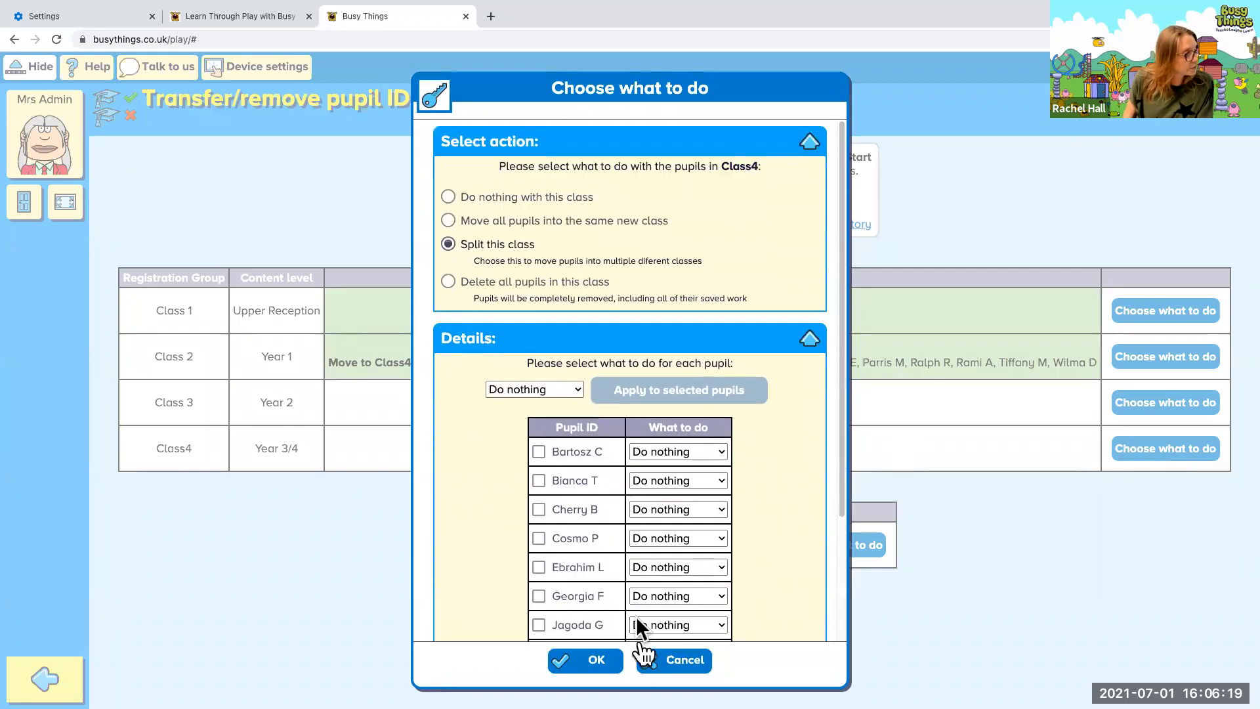
pyautogui.moveTo(841, 440); pyautogui.dragTo(839, 564)
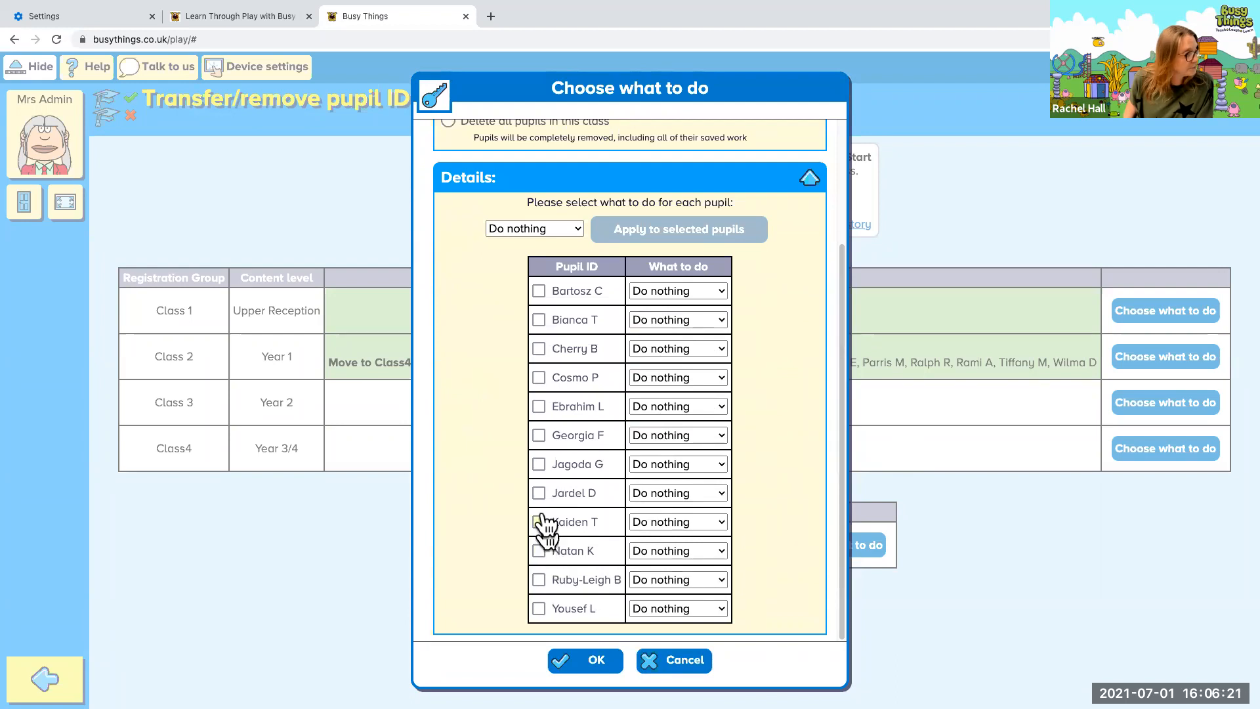
pyautogui.click(539, 493)
pyautogui.click(539, 522)
pyautogui.click(539, 551)
pyautogui.click(539, 580)
pyautogui.click(540, 609)
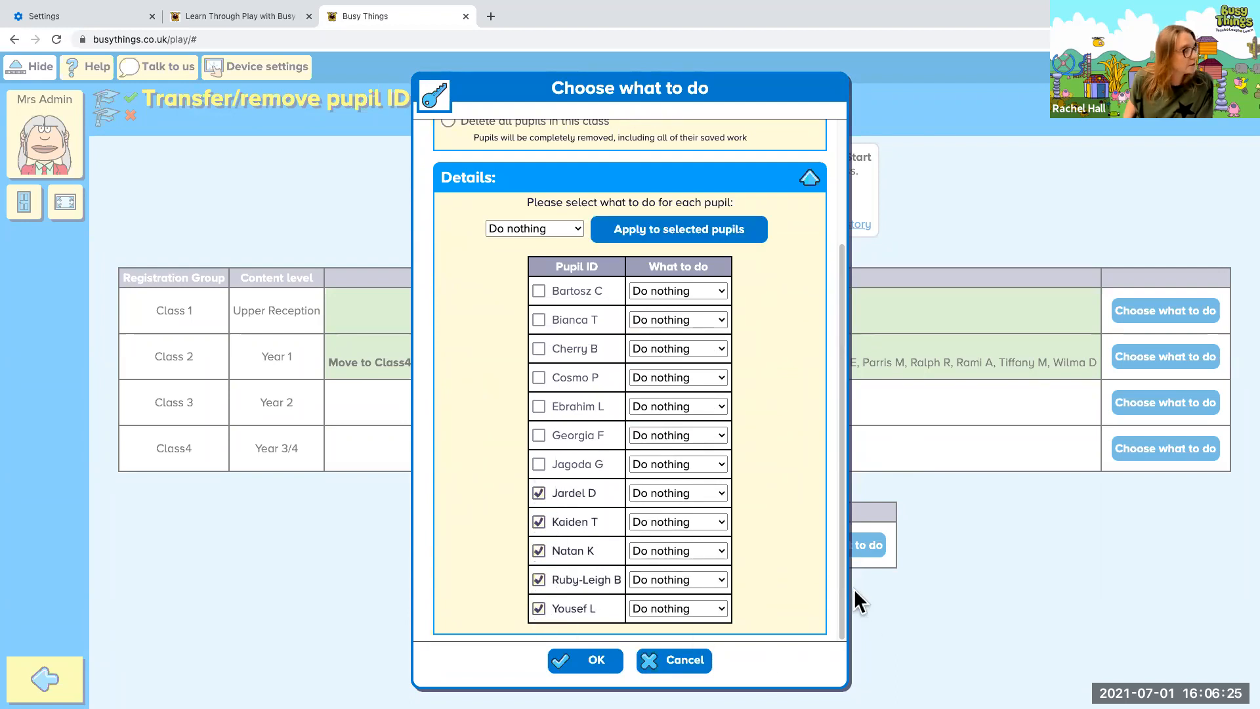
pyautogui.click(560, 226)
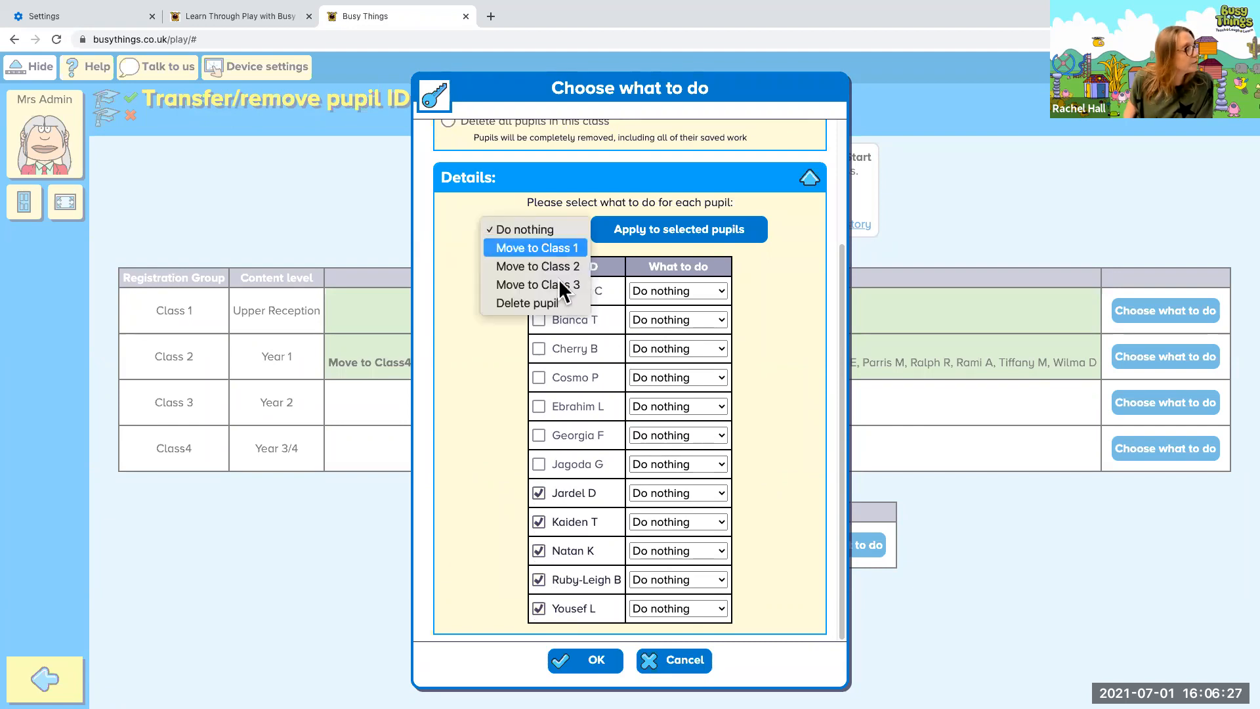
pyautogui.click(557, 300)
pyautogui.click(700, 232)
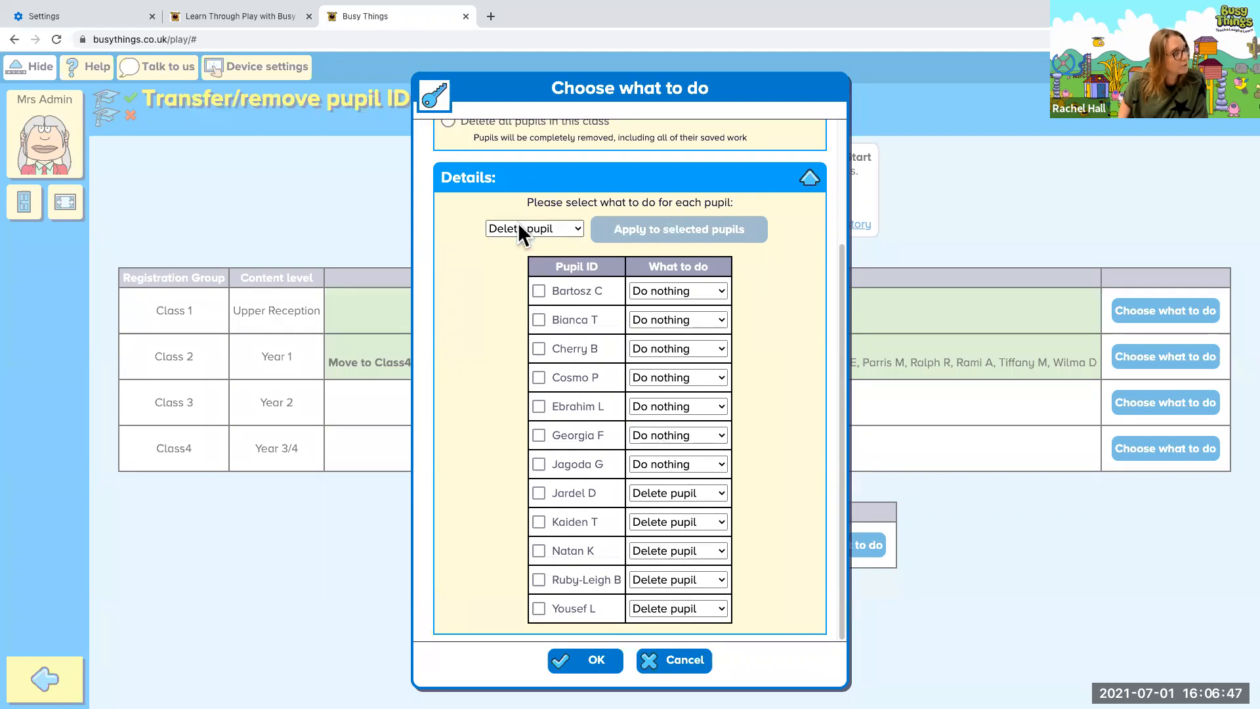
pyautogui.click(600, 659)
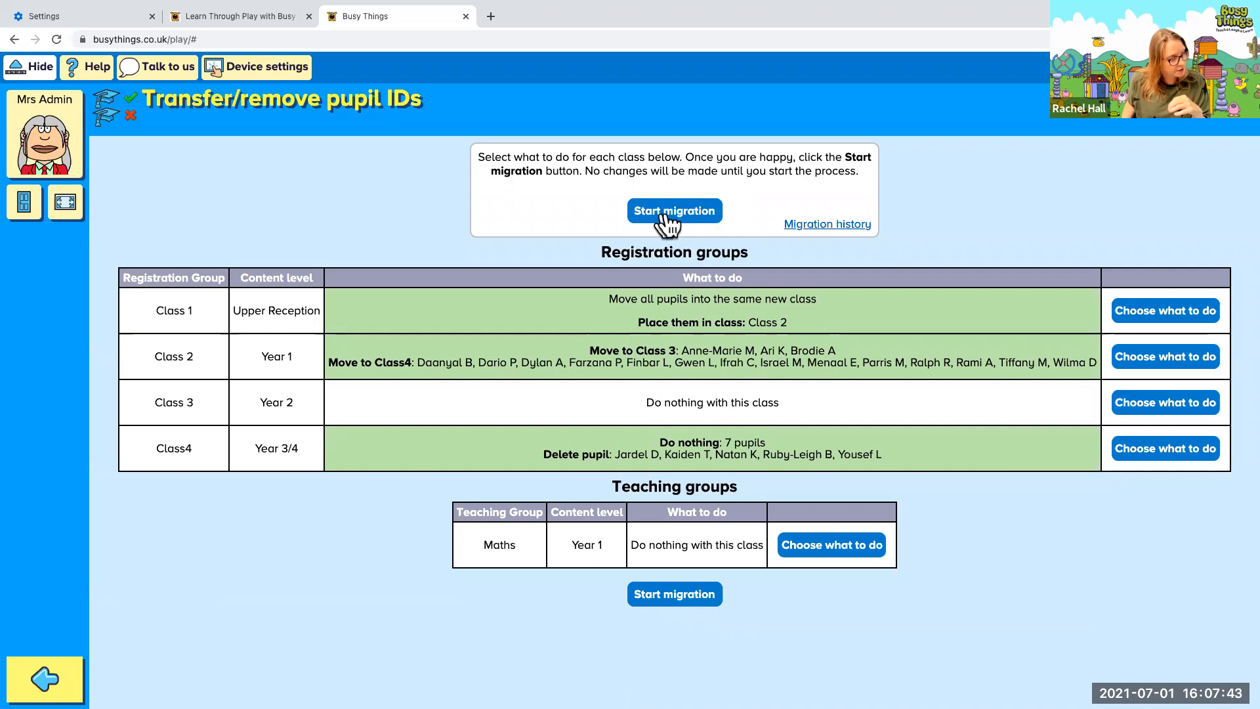
# Step: Start the migration, cancel the summary once, restart it and continue past Step 1
pyautogui.click(693, 214)
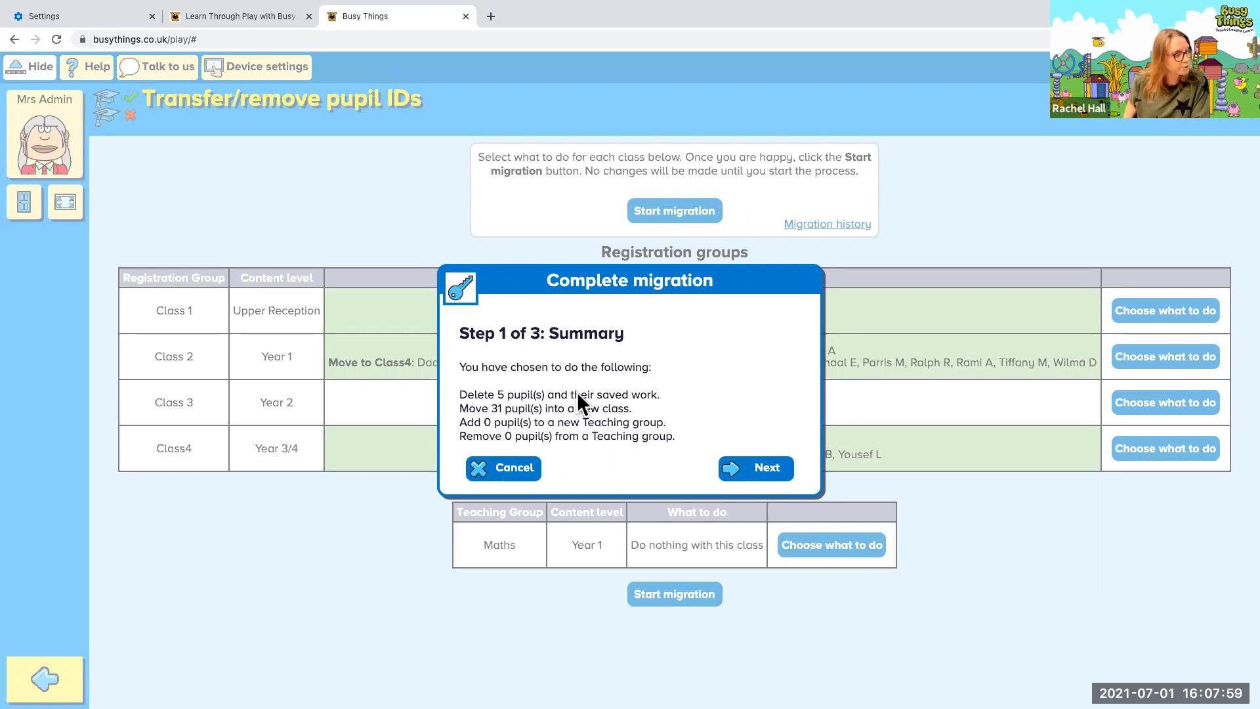
pyautogui.click(533, 470)
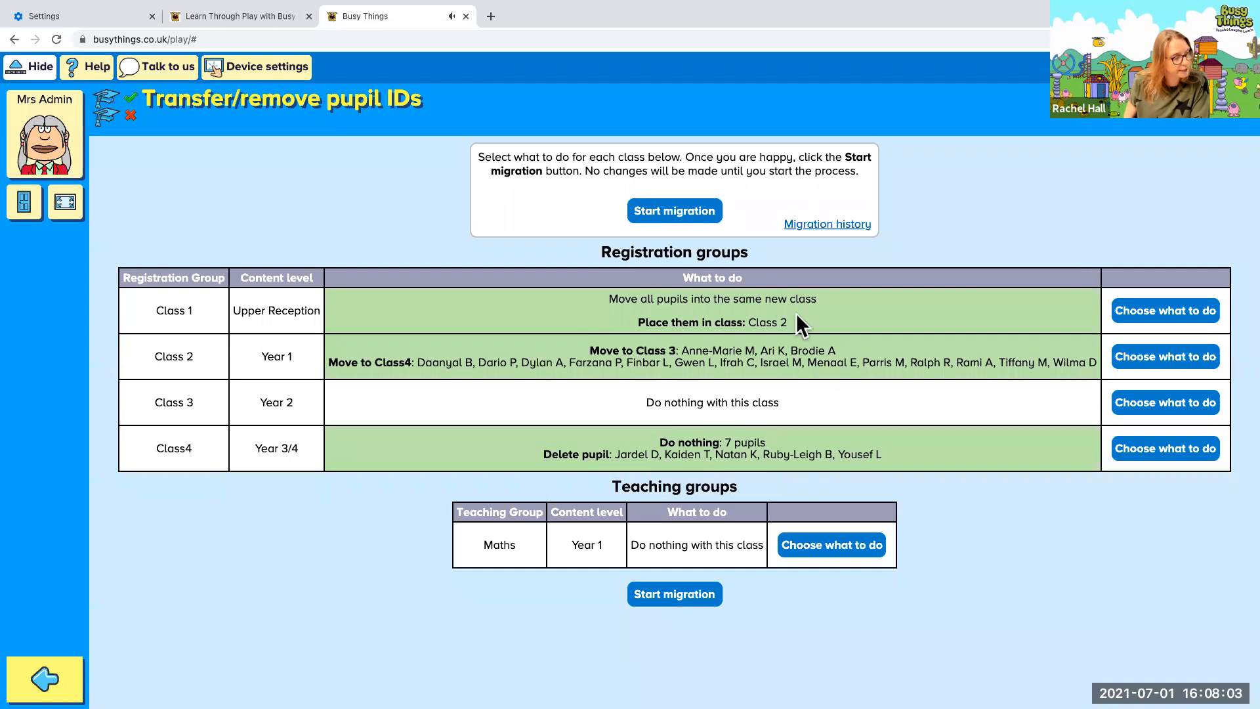
pyautogui.click(655, 212)
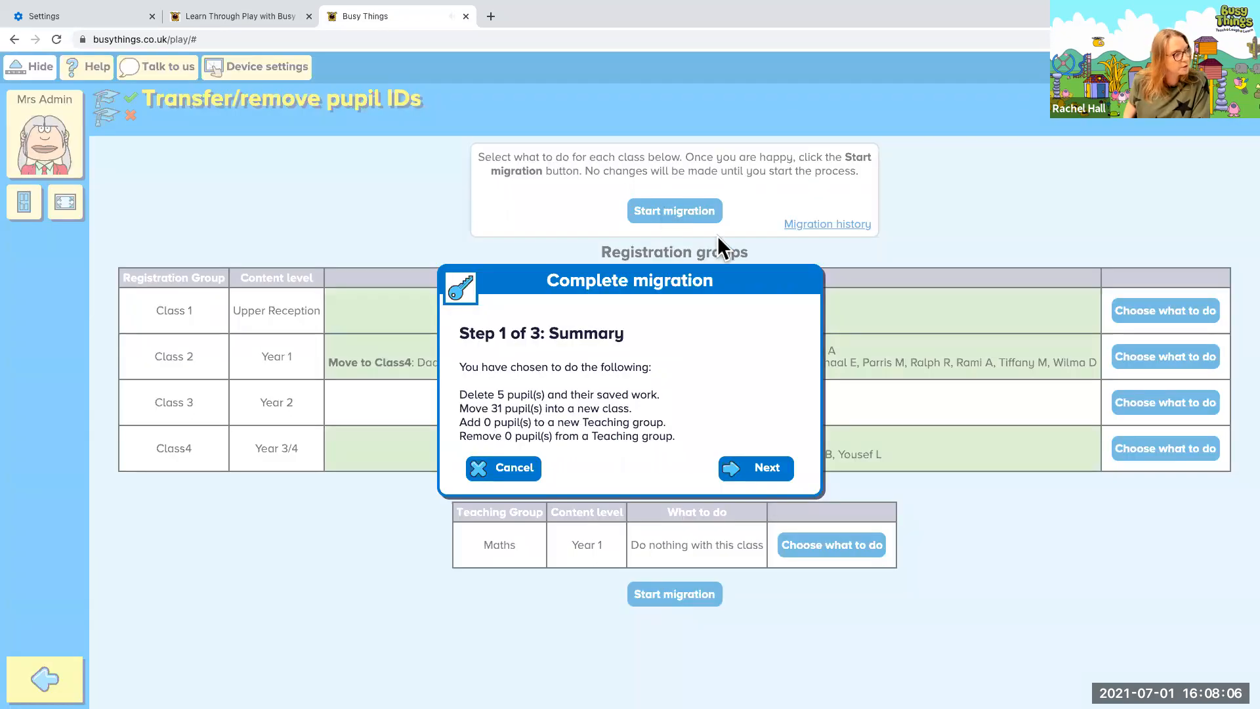
pyautogui.click(765, 473)
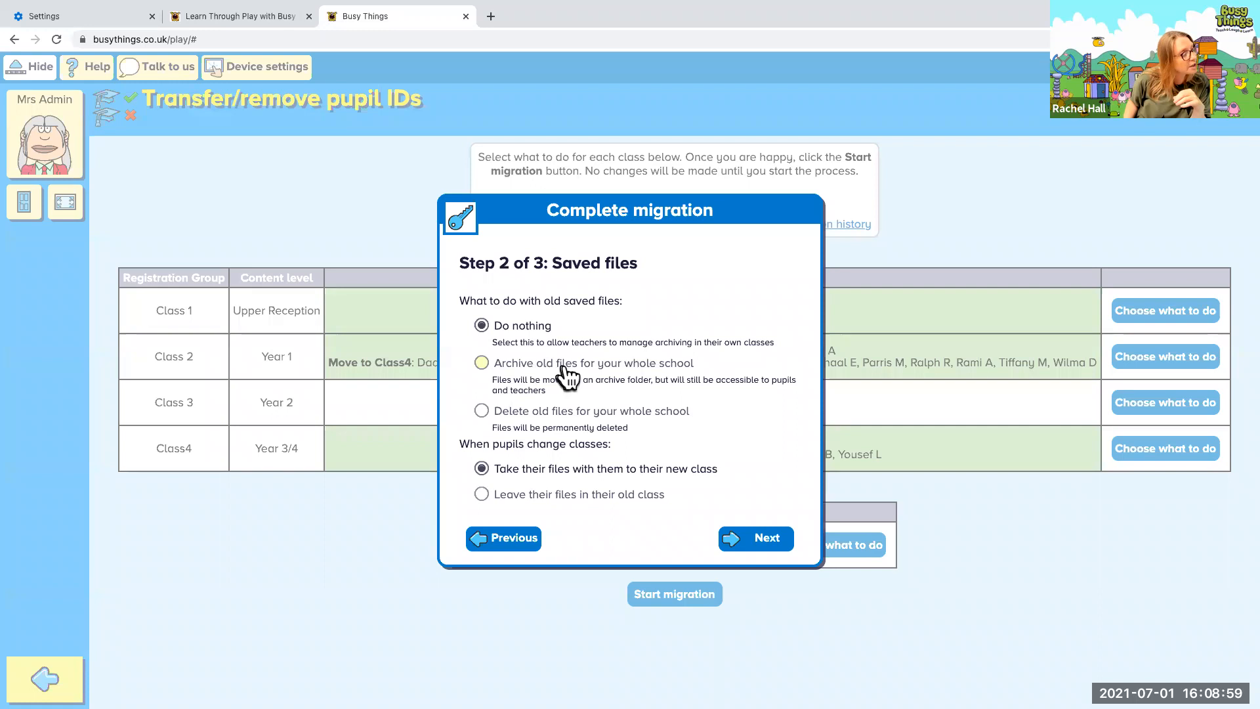
# Step: Choose 'Archive old files for your whole school' covering 'All files in your Busy Things account'
pyautogui.click(484, 363)
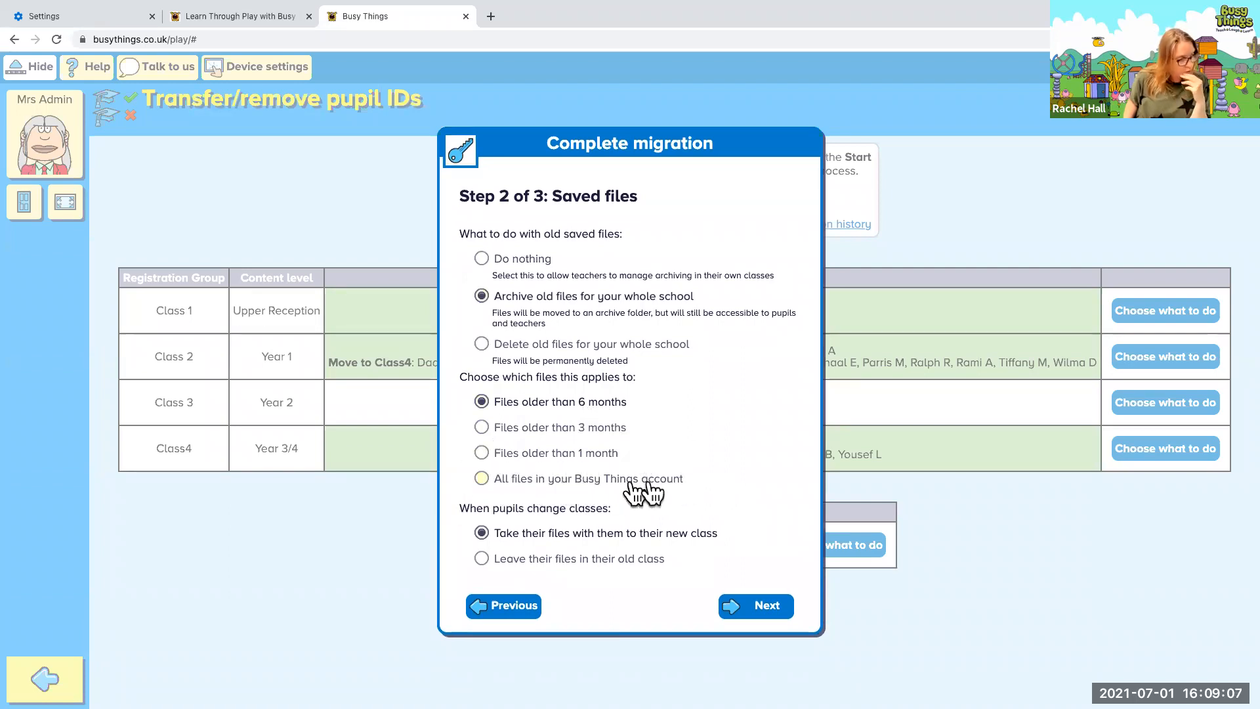
pyautogui.click(481, 479)
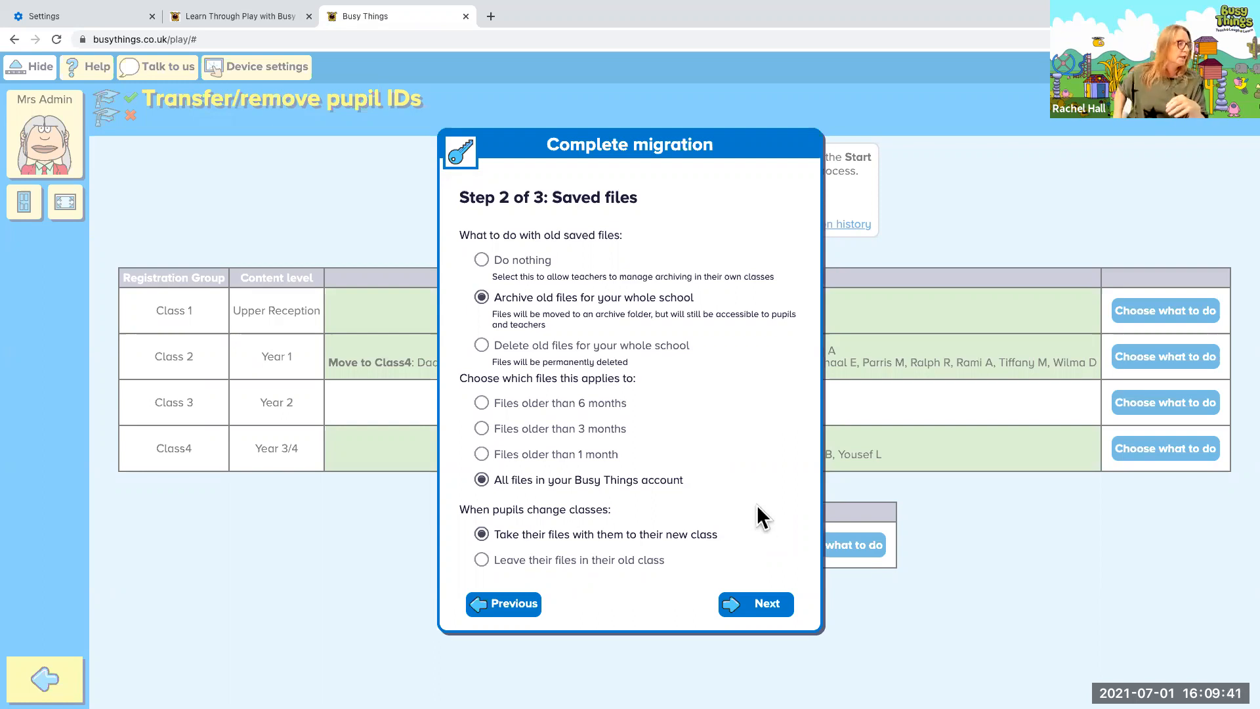
# Step: Reselect whole-school archiving of old files and advance to Step 3: Confirmation
pyautogui.click(502, 263)
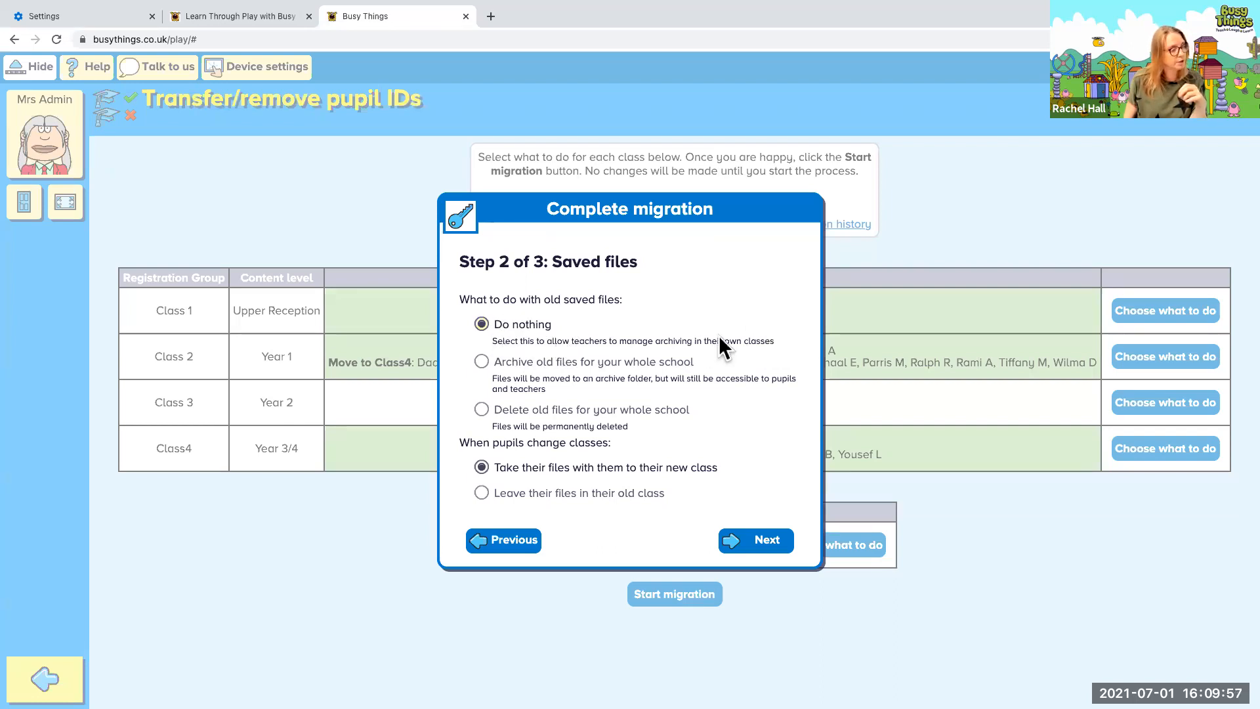
pyautogui.click(535, 366)
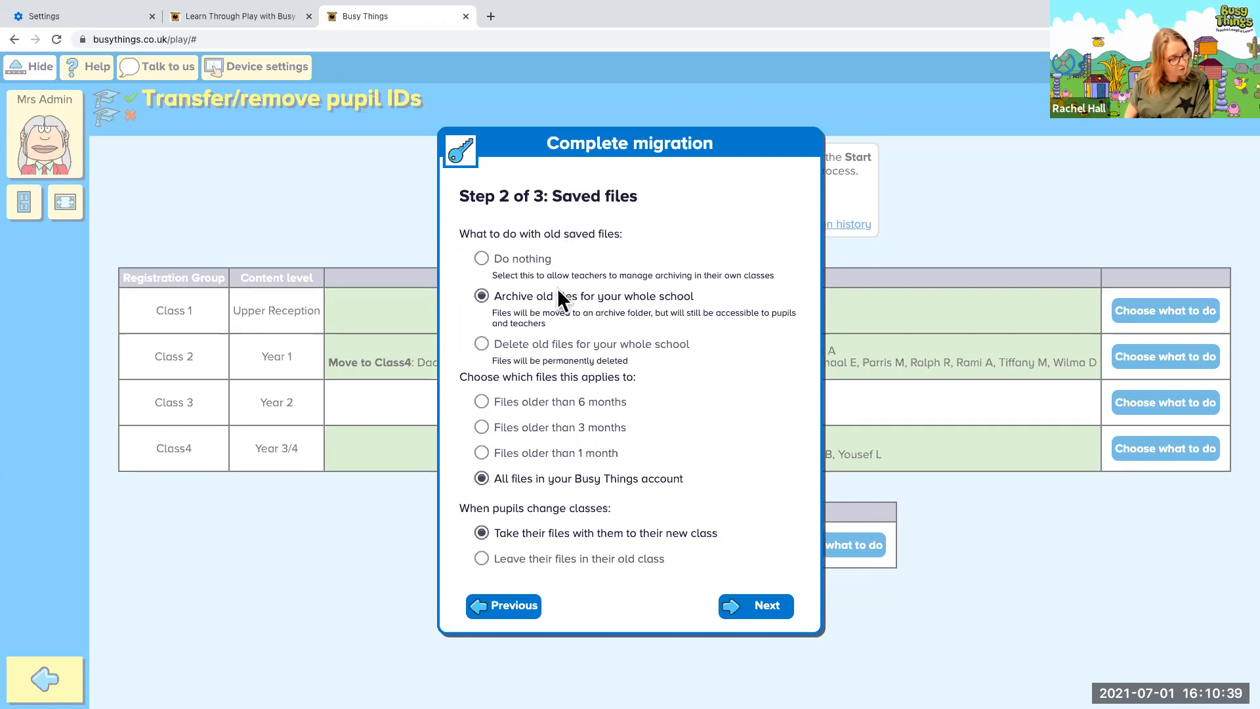
pyautogui.click(763, 604)
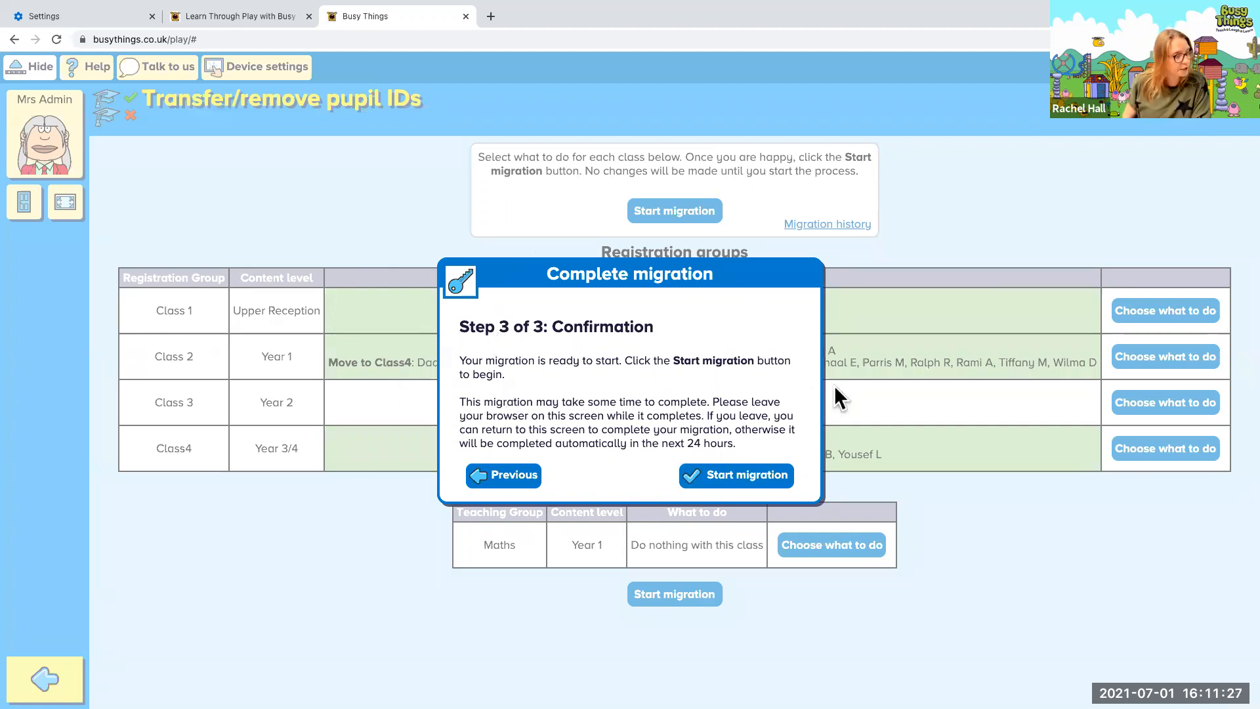
# Step: Launch the migration, then review and close the Migration history table
pyautogui.click(747, 479)
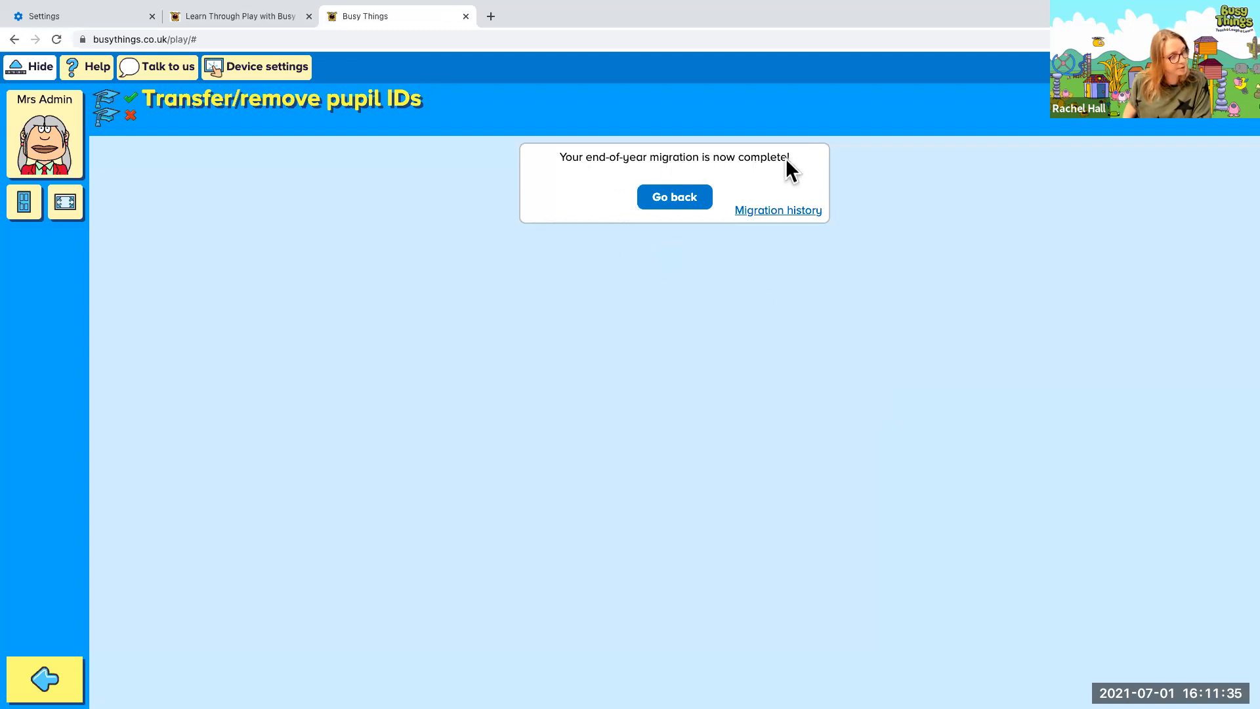
pyautogui.click(771, 211)
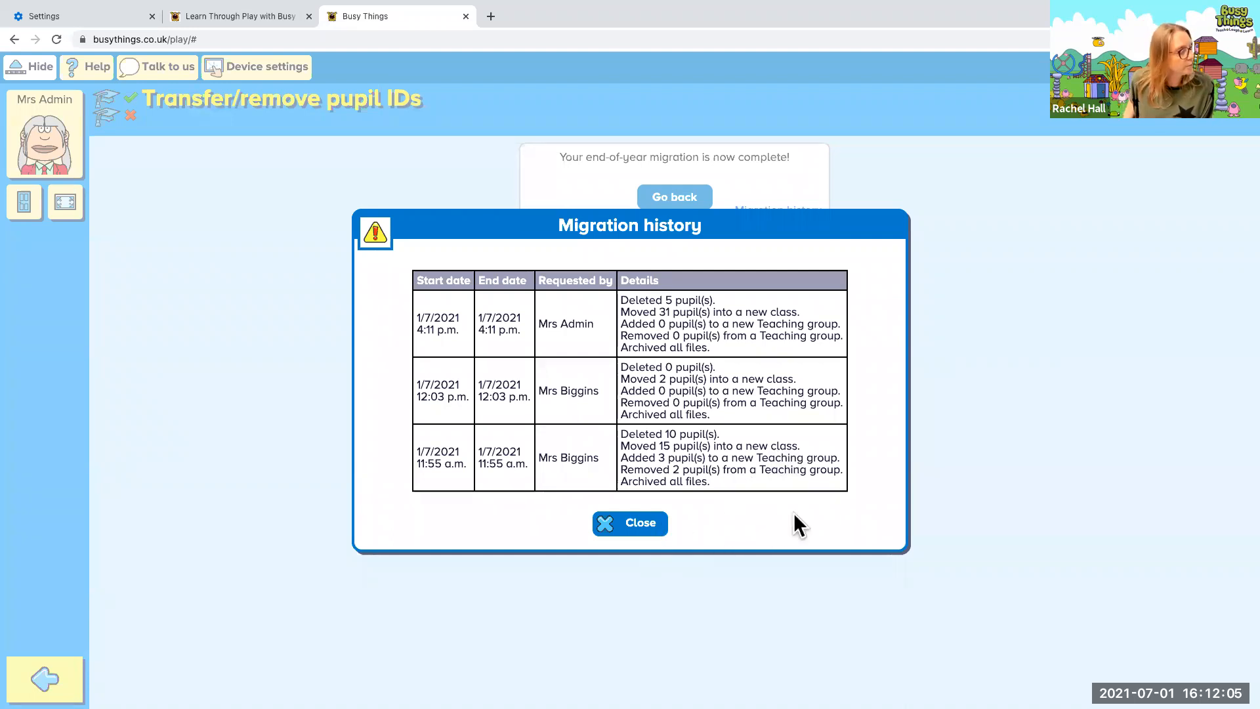
pyautogui.click(643, 525)
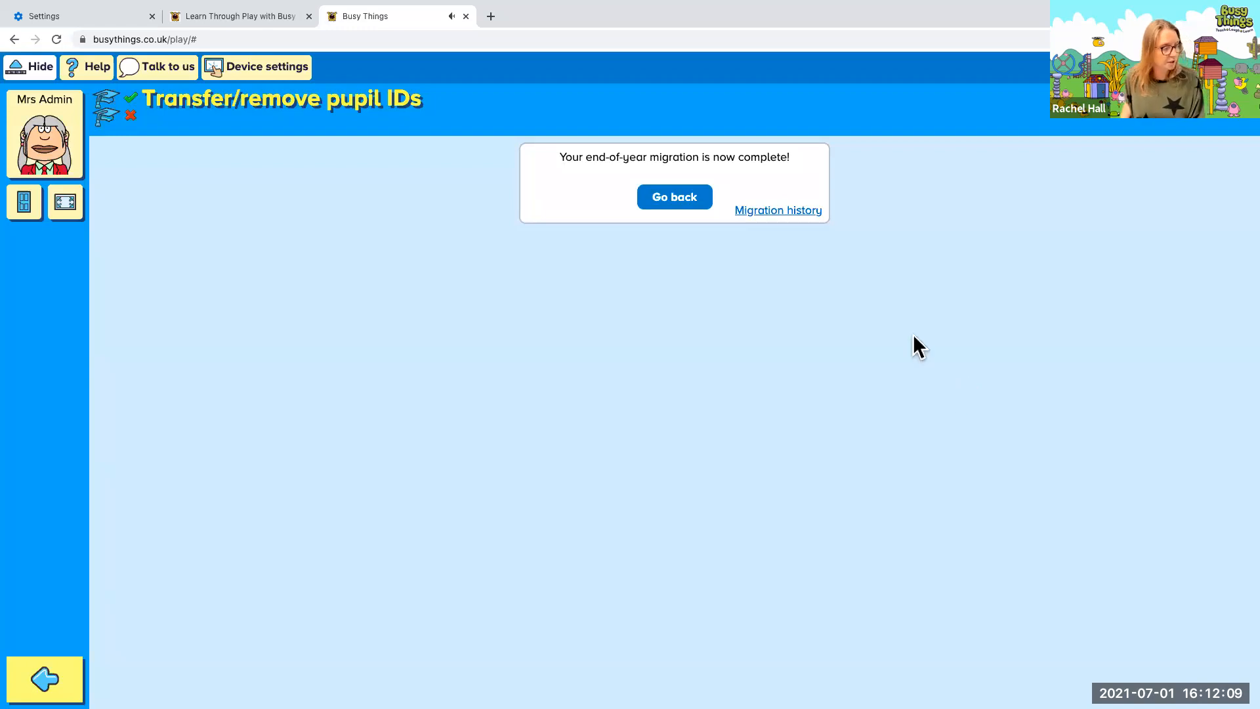
# Step: Open the Manage setups page from Teacher admin and select the Class 2 setup
pyautogui.click(66, 686)
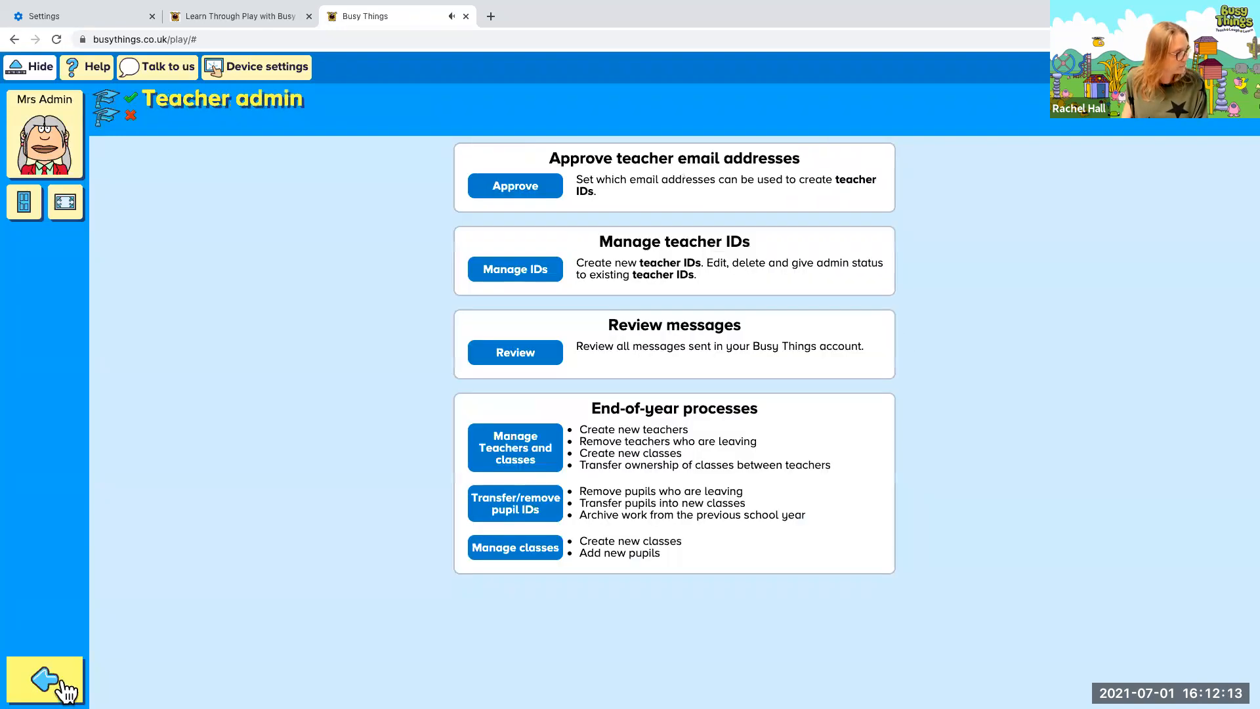
pyautogui.click(66, 686)
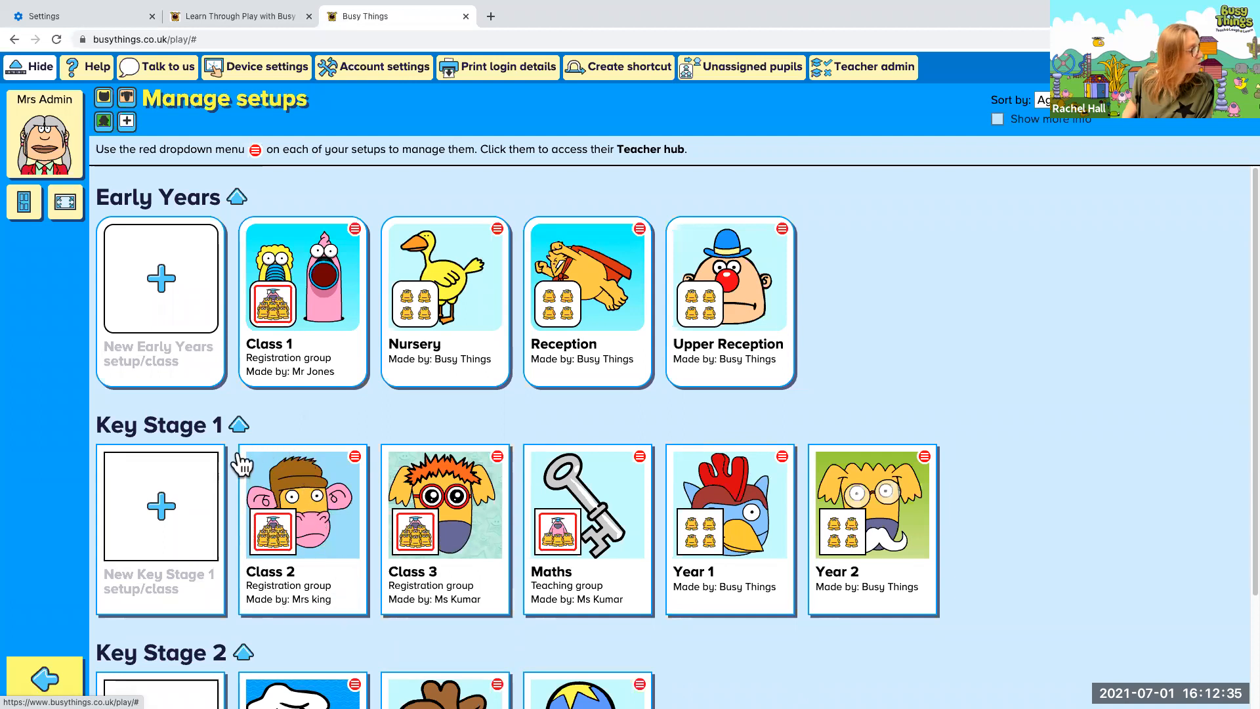
pyautogui.click(335, 571)
# Step: View the Class 2 pupil list twice, returning to the Class 2 teacher hub each time
pyautogui.click(492, 230)
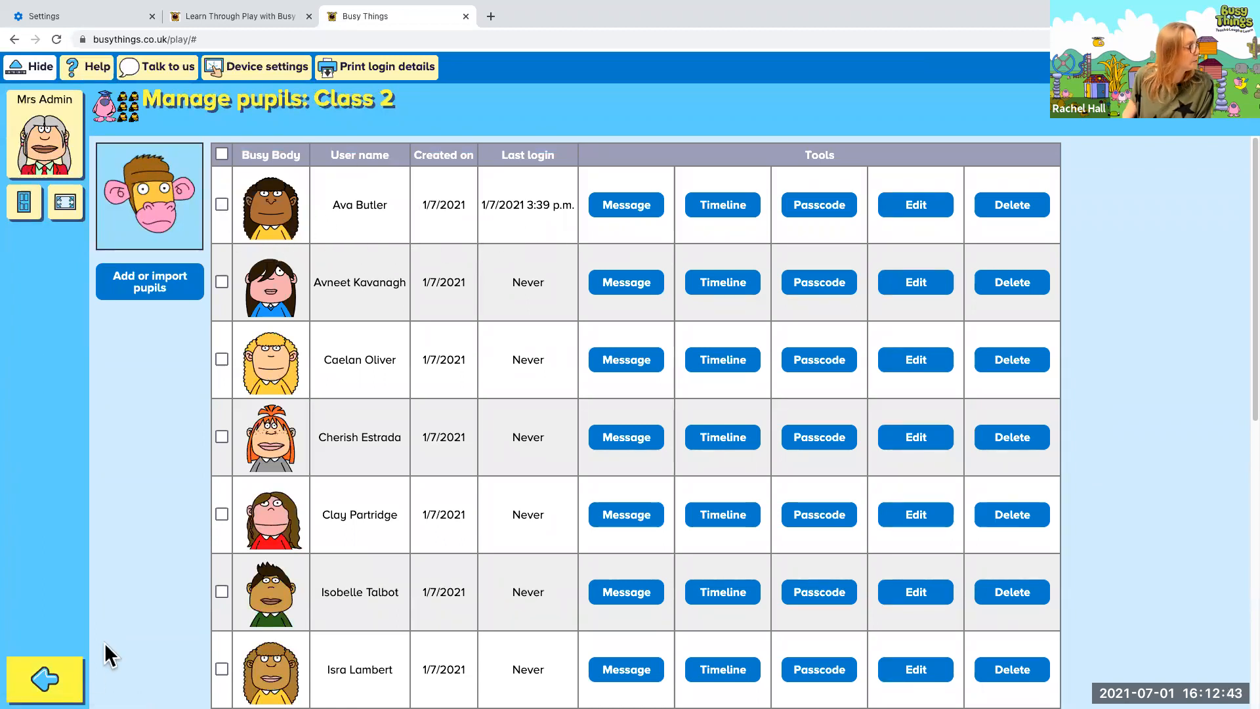
pyautogui.click(42, 680)
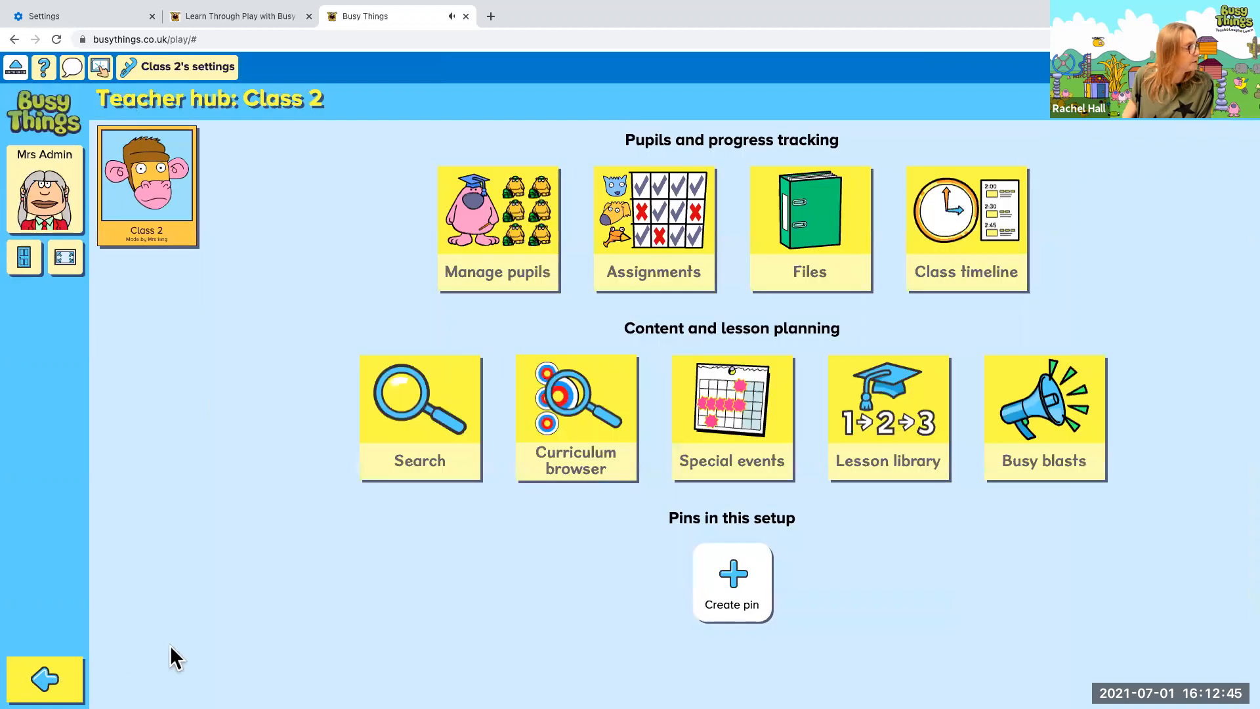
pyautogui.click(500, 204)
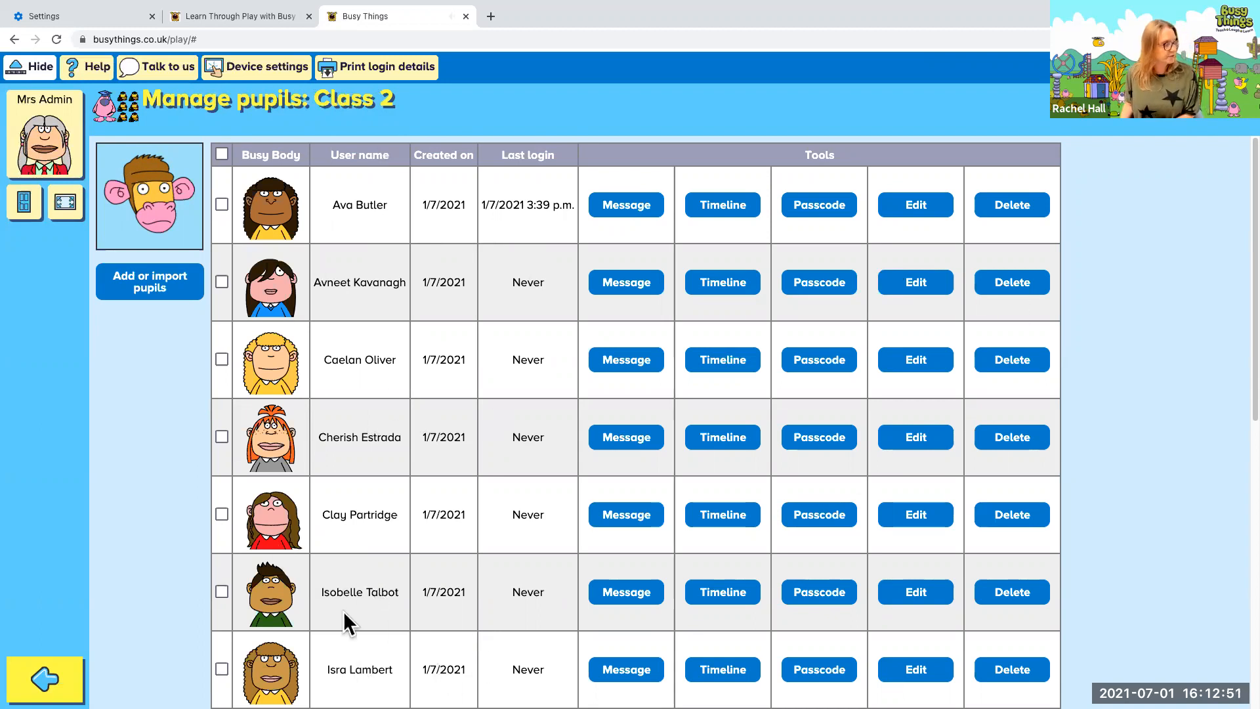
pyautogui.click(51, 686)
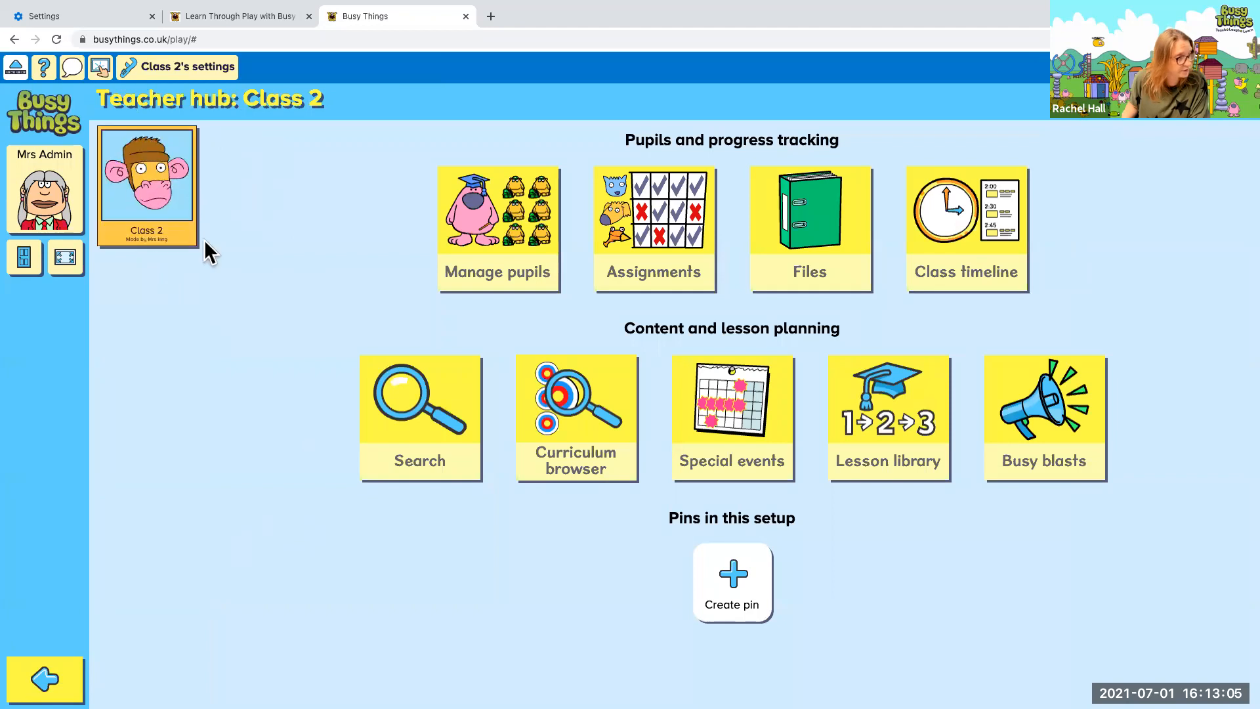
# Step: Back out to the teacher home page and switch into pupil mode, dropping the teacher ID
pyautogui.click(44, 682)
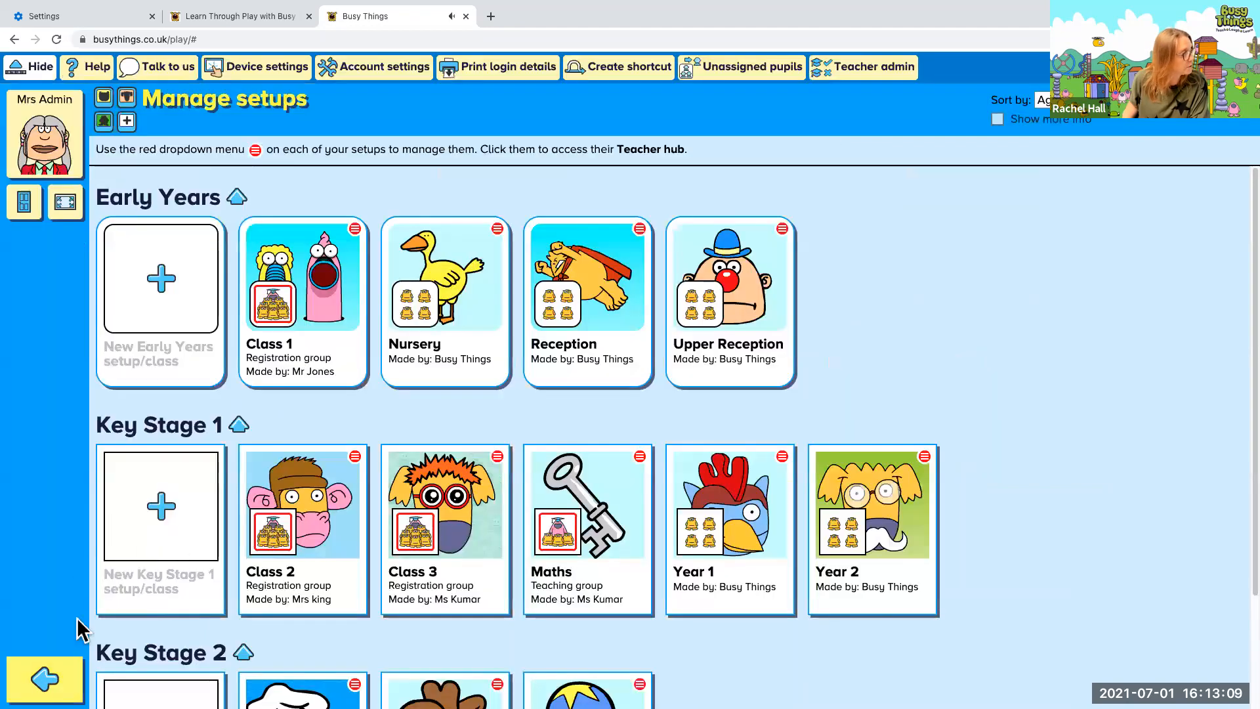
pyautogui.click(44, 682)
pyautogui.click(45, 682)
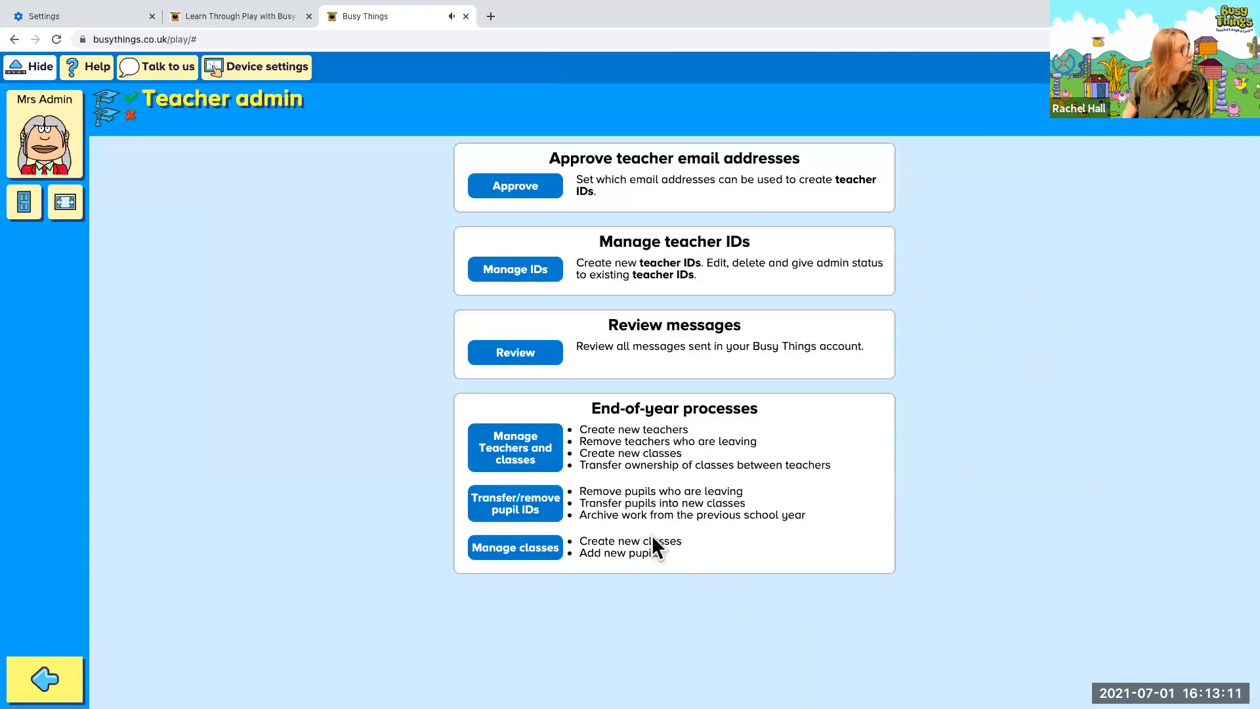
pyautogui.click(45, 683)
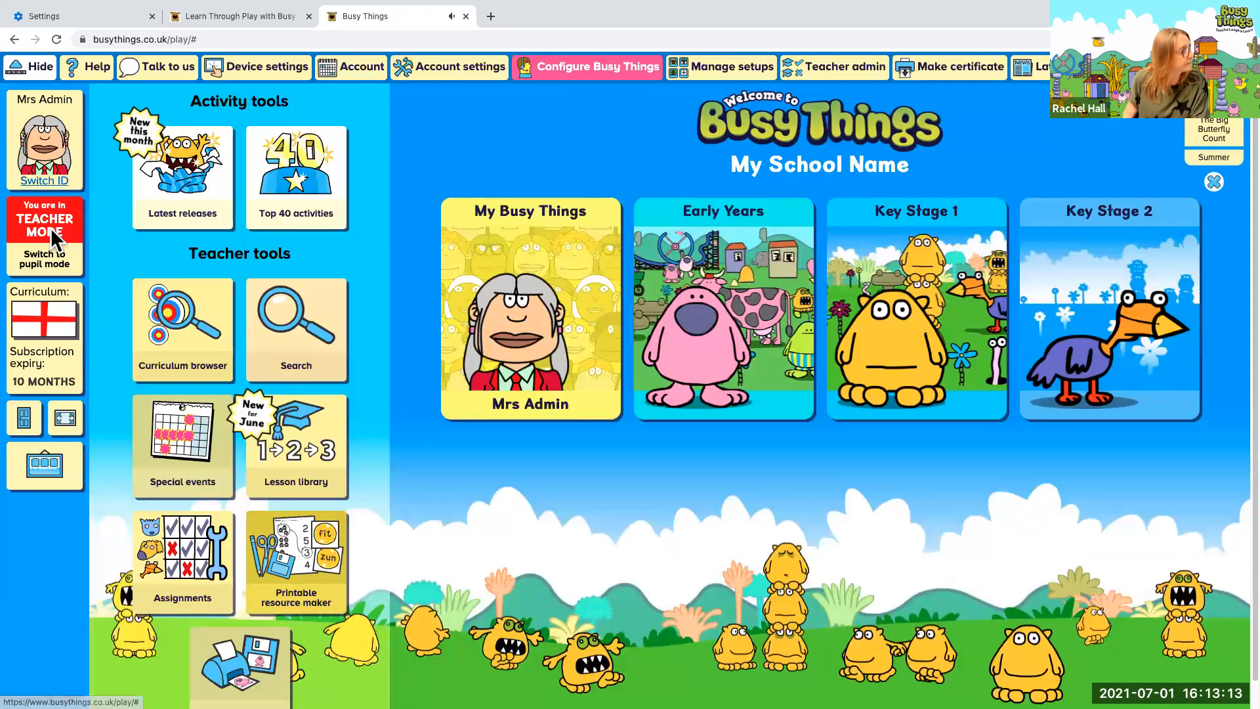
pyautogui.click(50, 227)
pyautogui.click(624, 443)
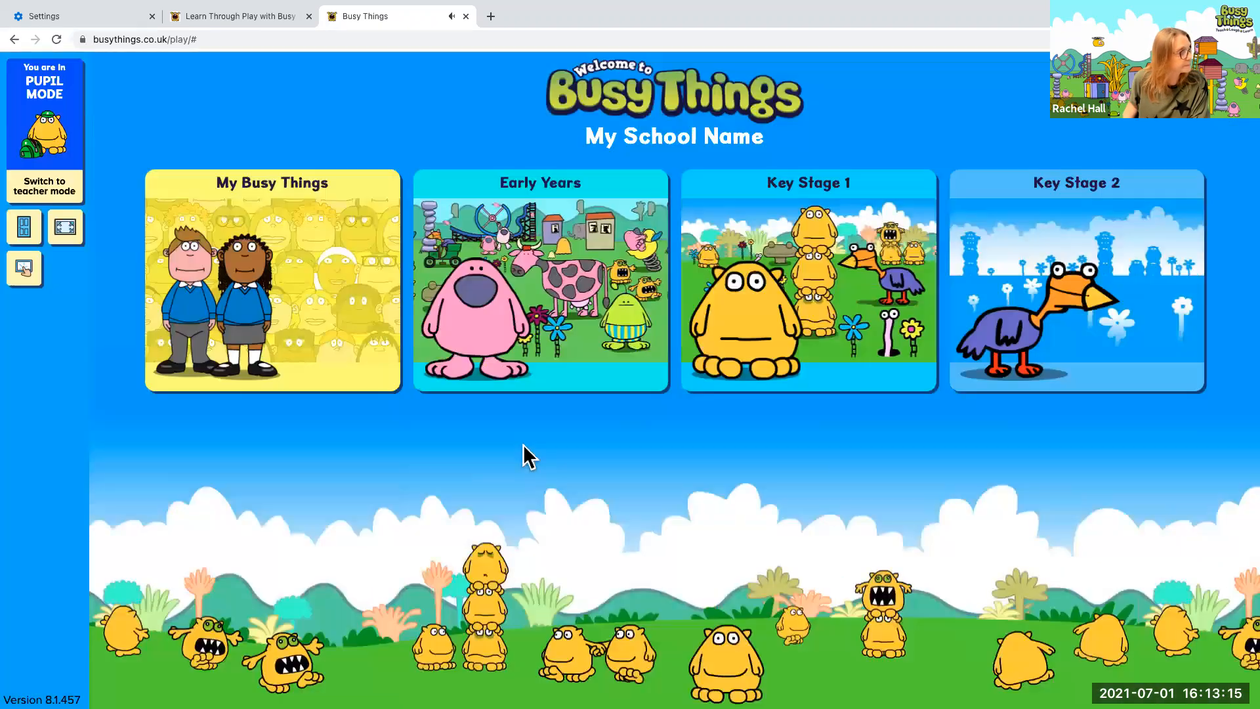
# Step: Sign in as a Class 2 pupil using their three-picture passcode
pyautogui.click(237, 283)
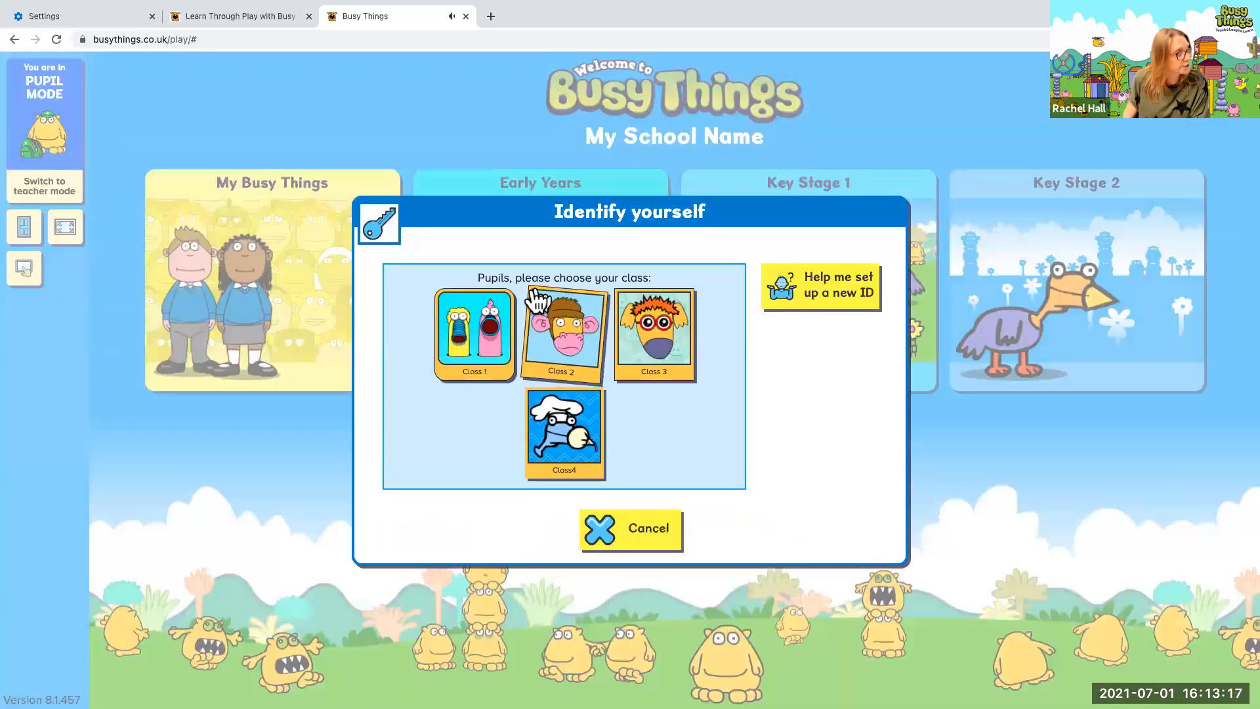
pyautogui.click(562, 348)
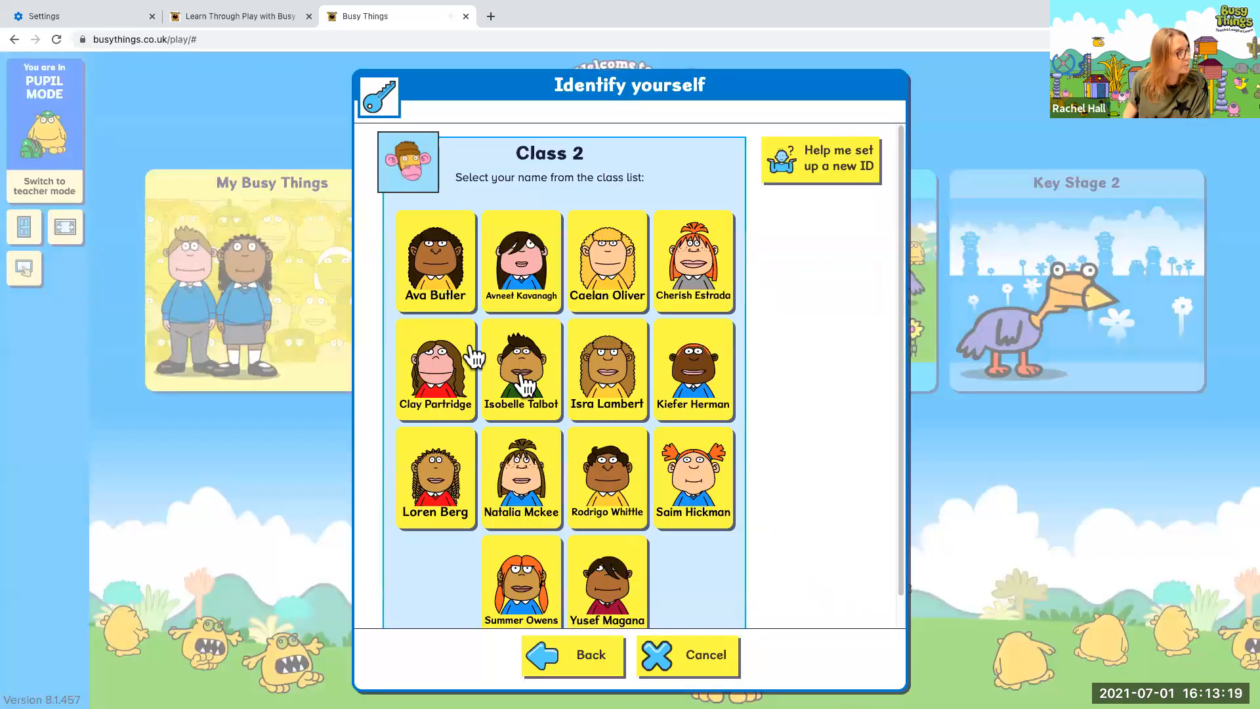
pyautogui.click(439, 252)
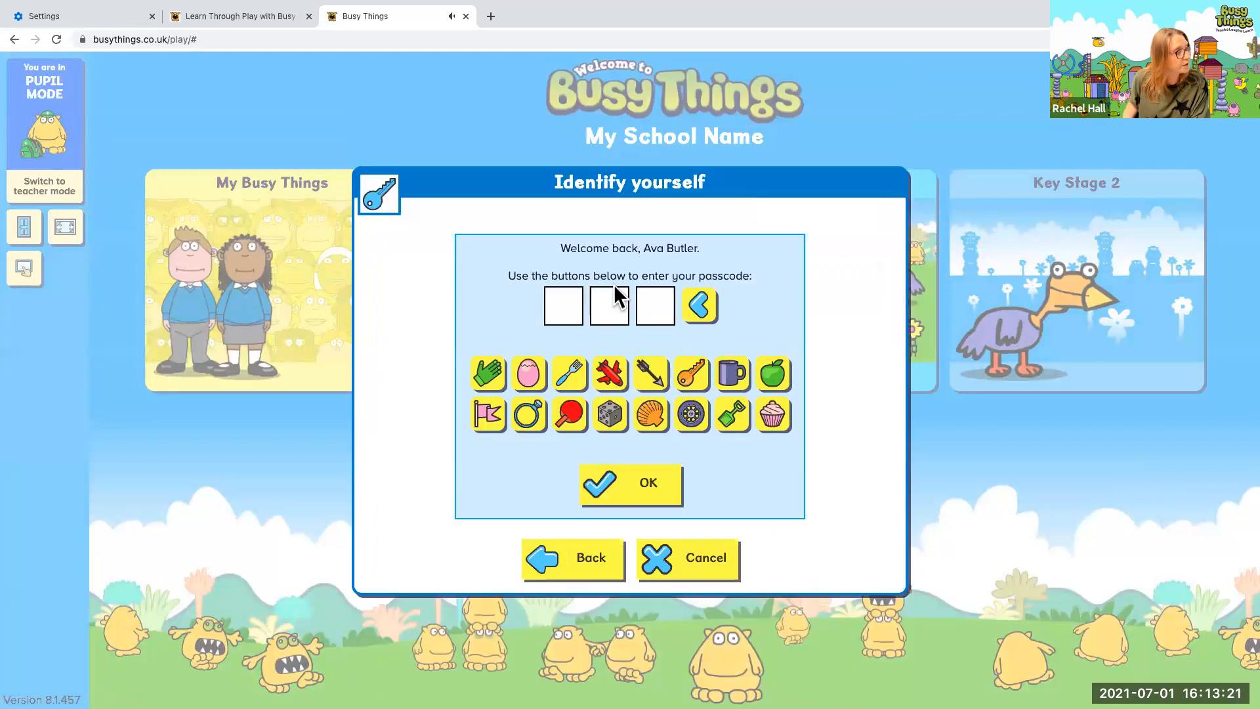
pyautogui.click(489, 377)
pyautogui.click(489, 377)
pyautogui.click(489, 378)
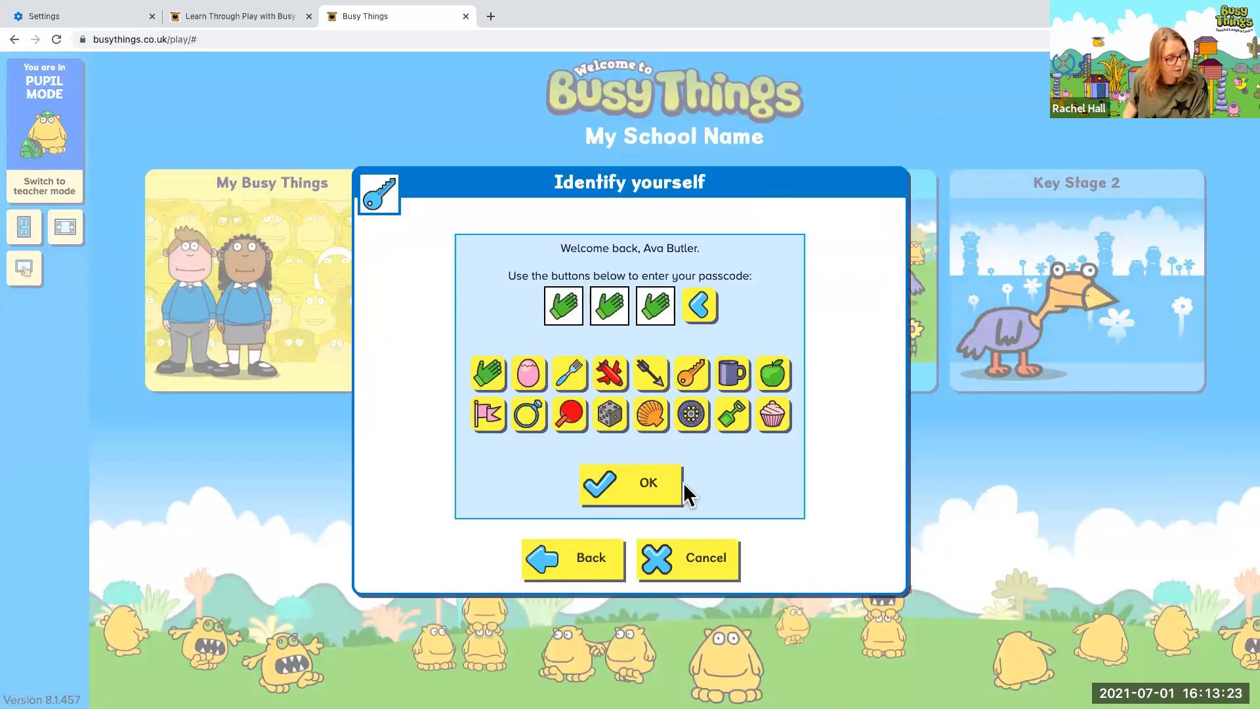
pyautogui.click(650, 497)
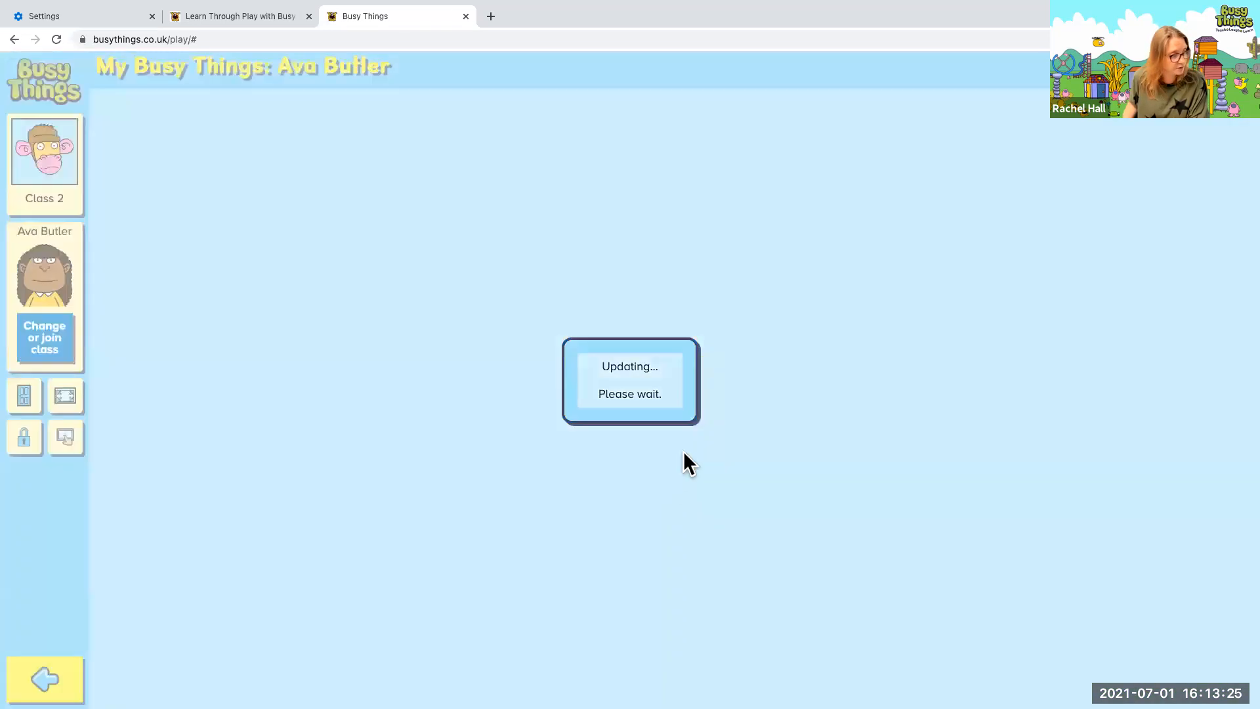
# Step: View the pupil's My files and My old files, then back out to the school home page
pyautogui.click(880, 171)
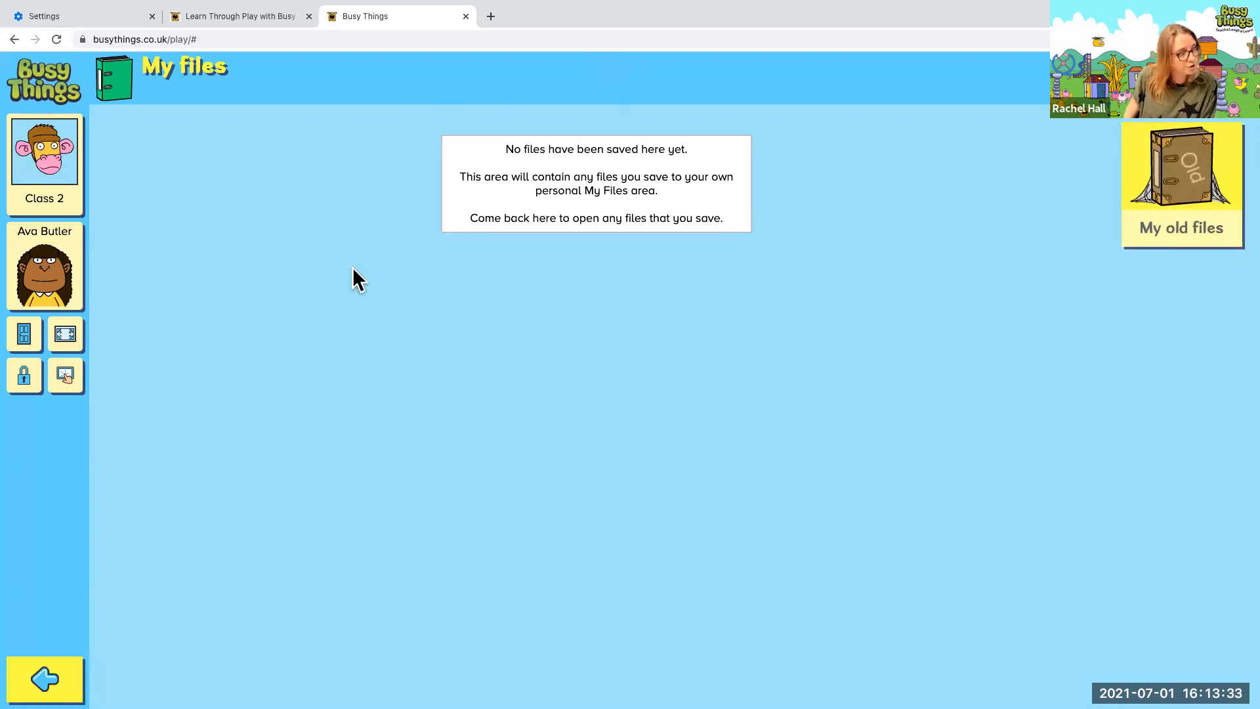
pyautogui.click(1174, 187)
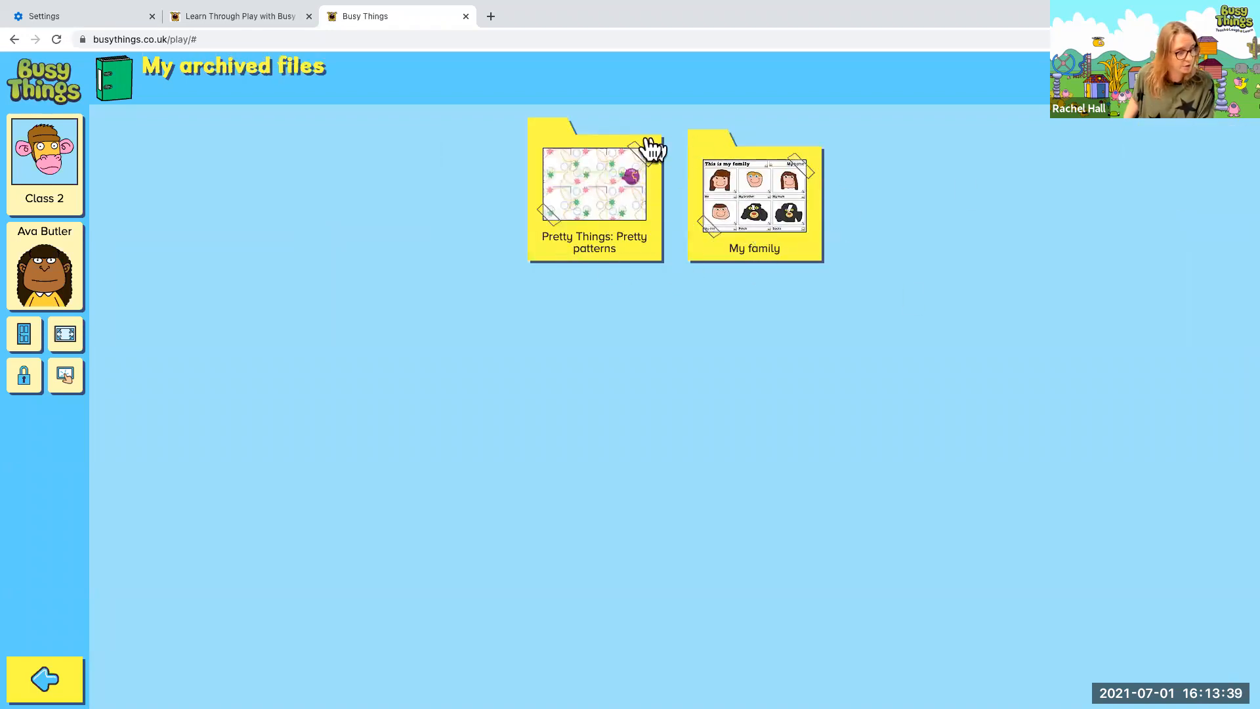
pyautogui.click(43, 679)
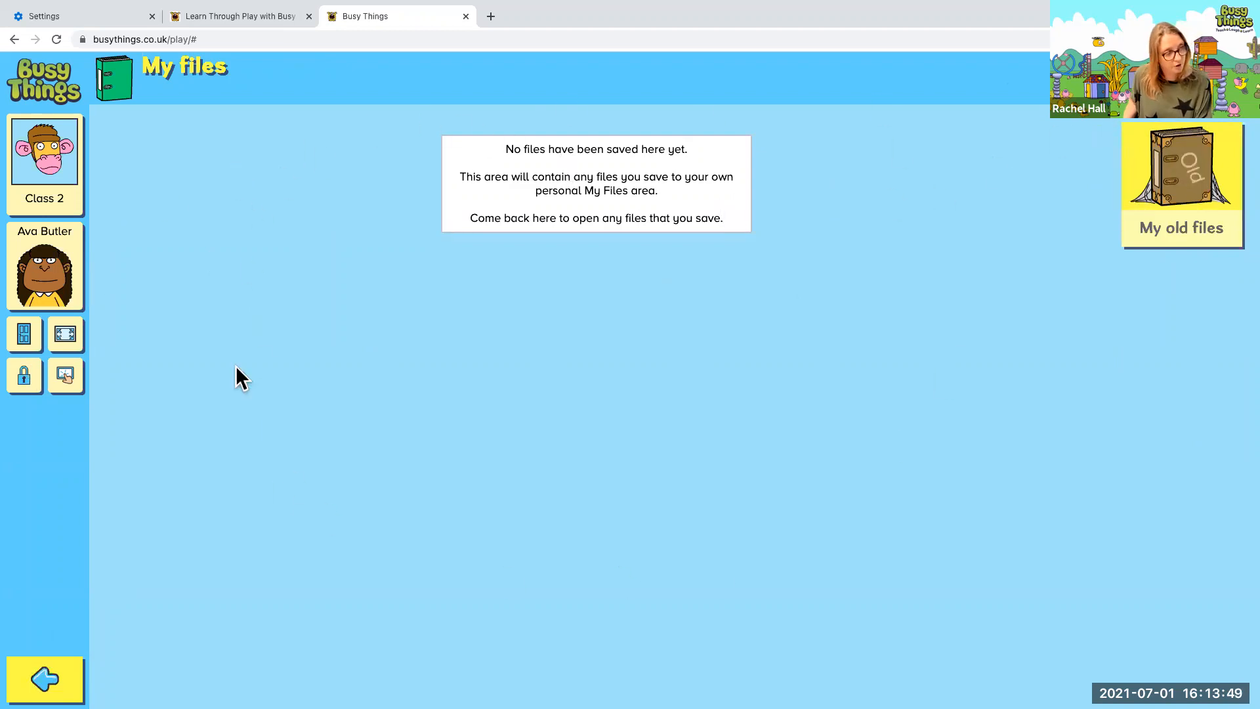
pyautogui.click(43, 688)
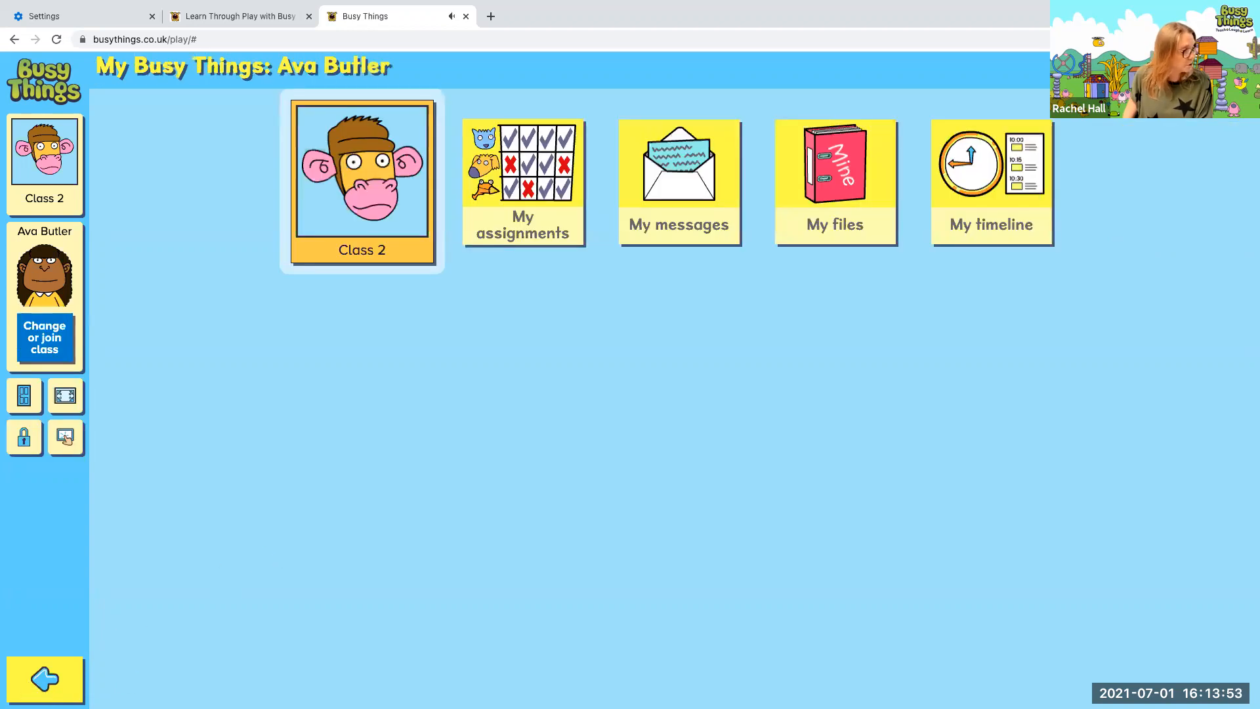
pyautogui.click(43, 686)
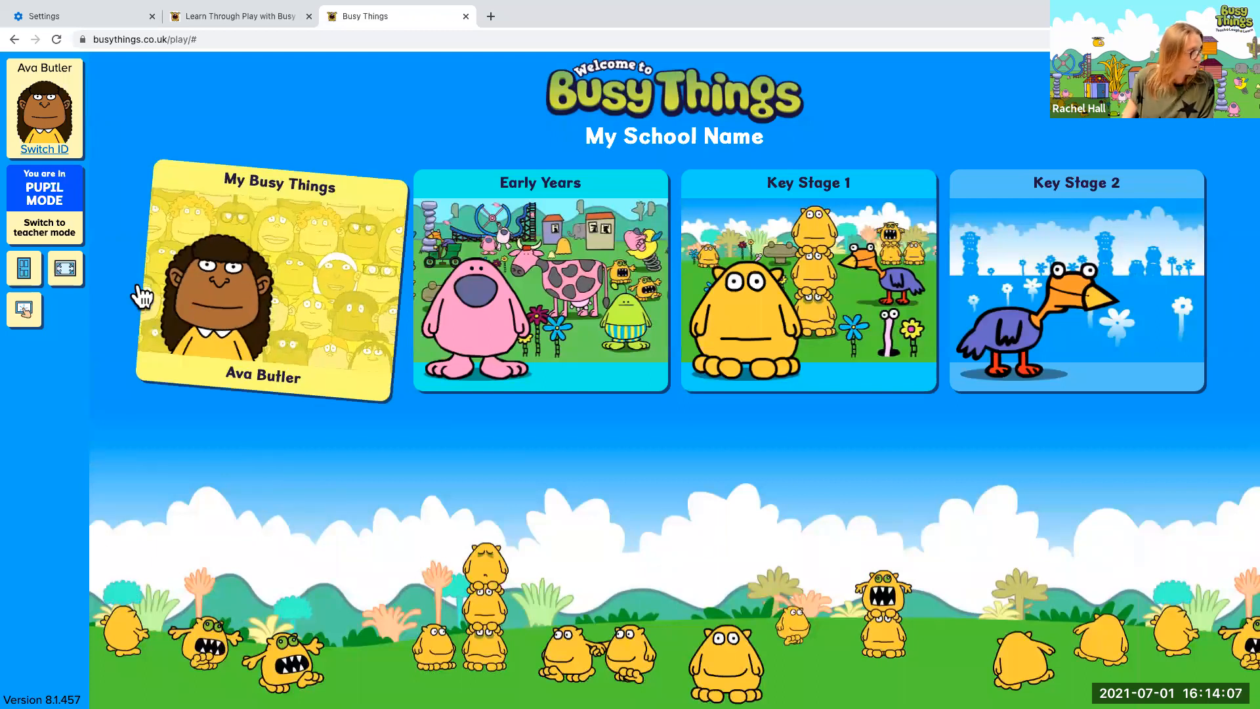
# Step: Switch to teacher mode by entering the teacher password
pyautogui.click(50, 203)
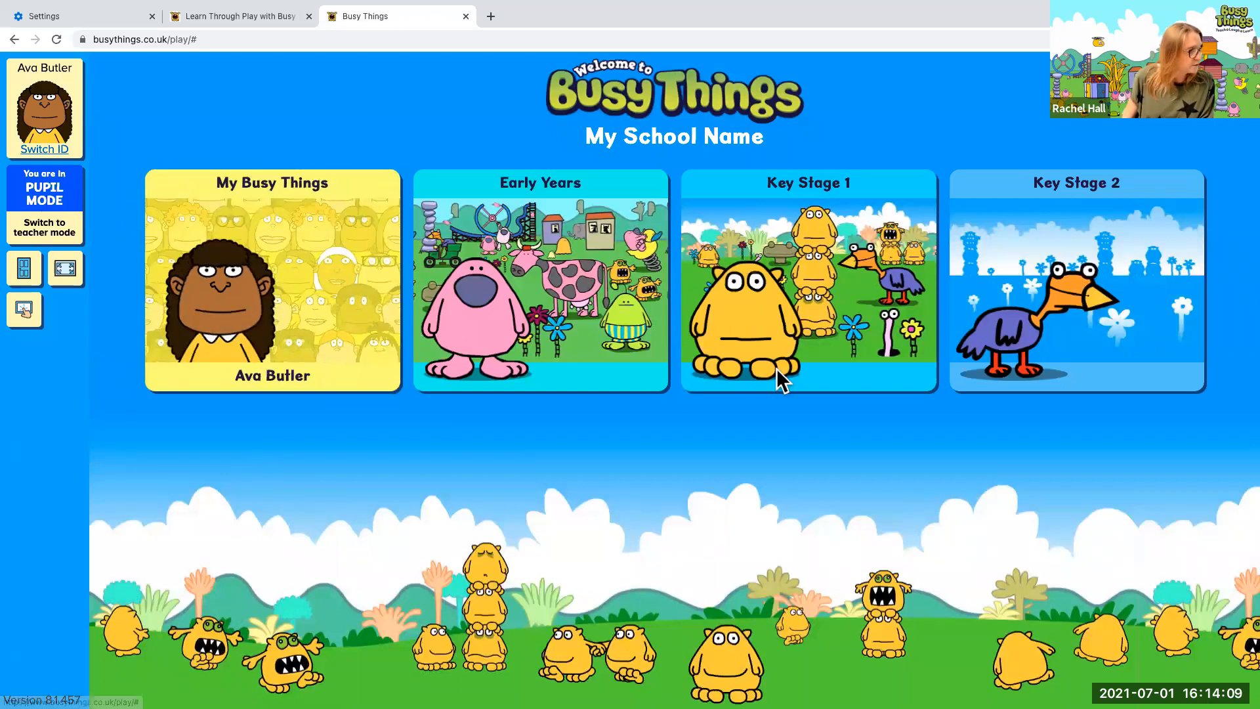
pyautogui.click(630, 386)
pyautogui.write('p••••••••')
pyautogui.press('Return')
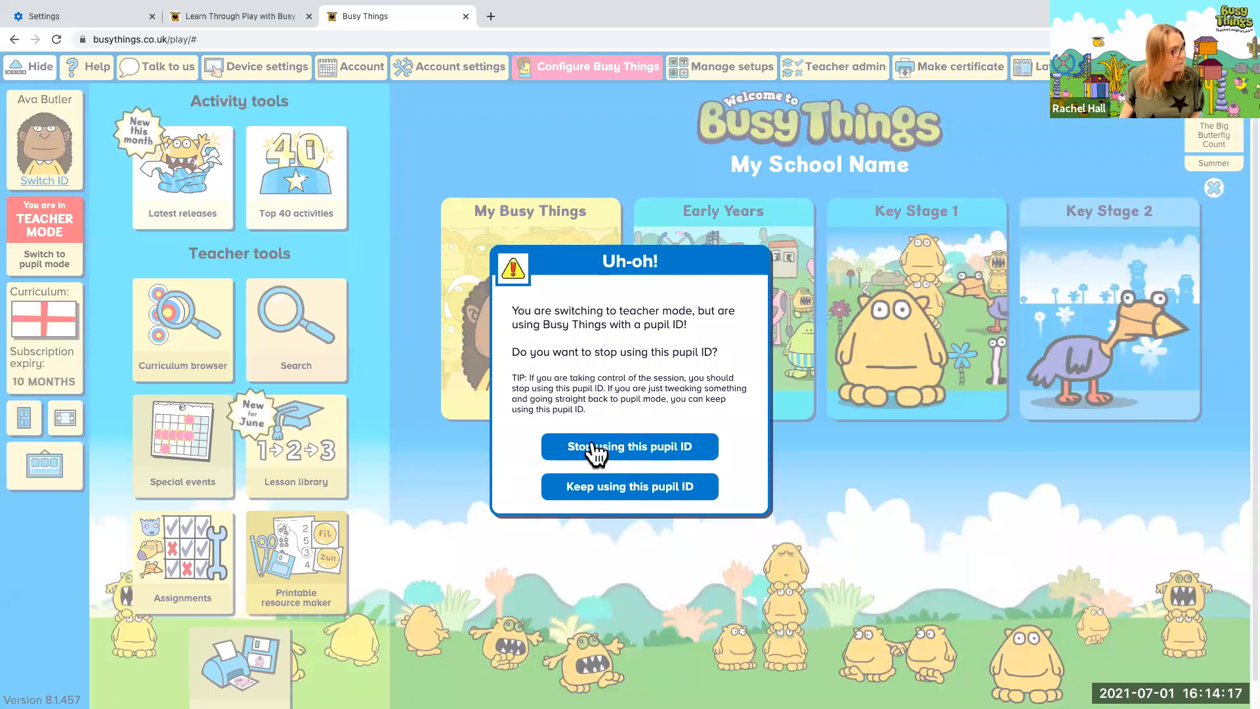
# Step: Drop the pupil ID and sign in as the admin teacher with their passcode
pyautogui.click(672, 463)
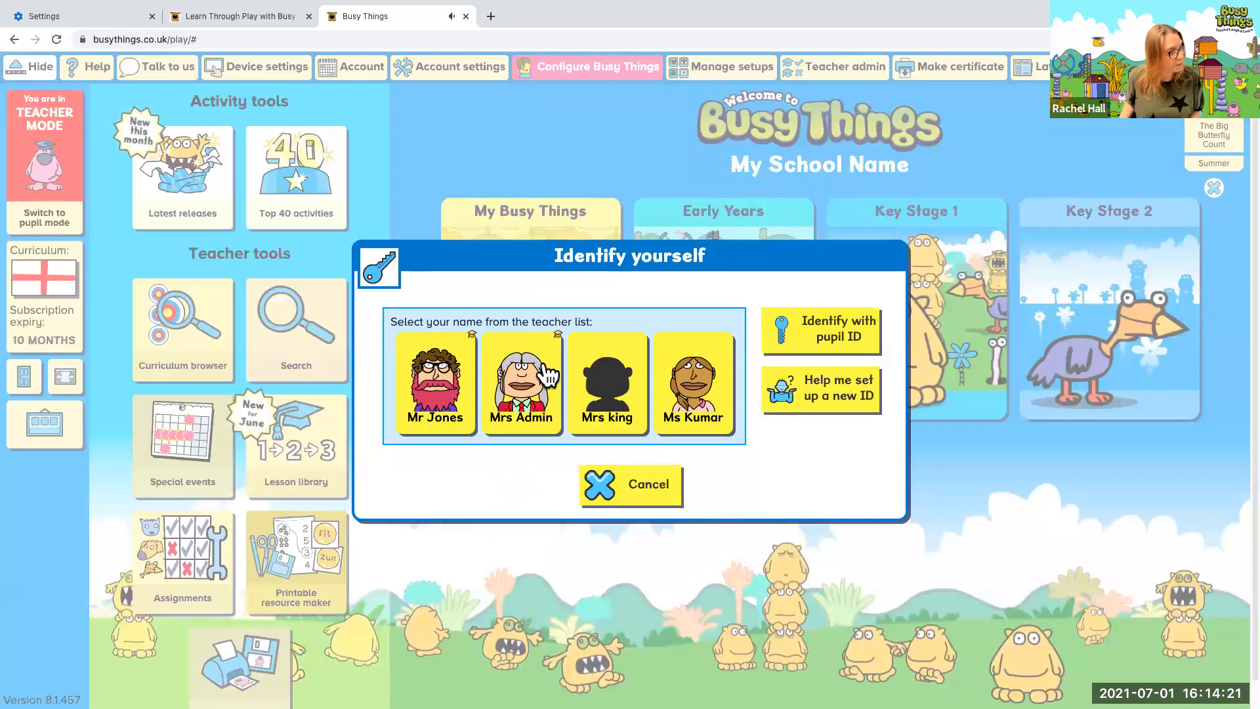
pyautogui.click(537, 390)
pyautogui.click(545, 381)
pyautogui.click(545, 381)
pyautogui.click(545, 381)
pyautogui.click(545, 381)
pyautogui.click(679, 511)
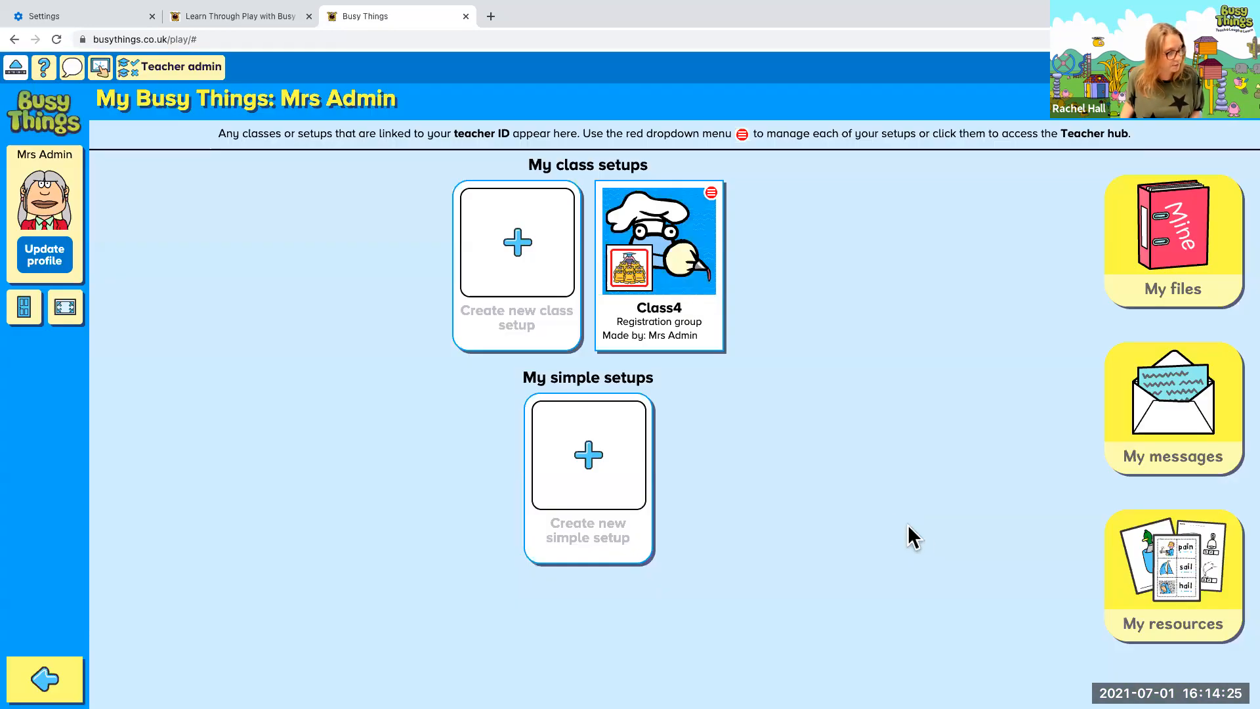
pyautogui.click(47, 680)
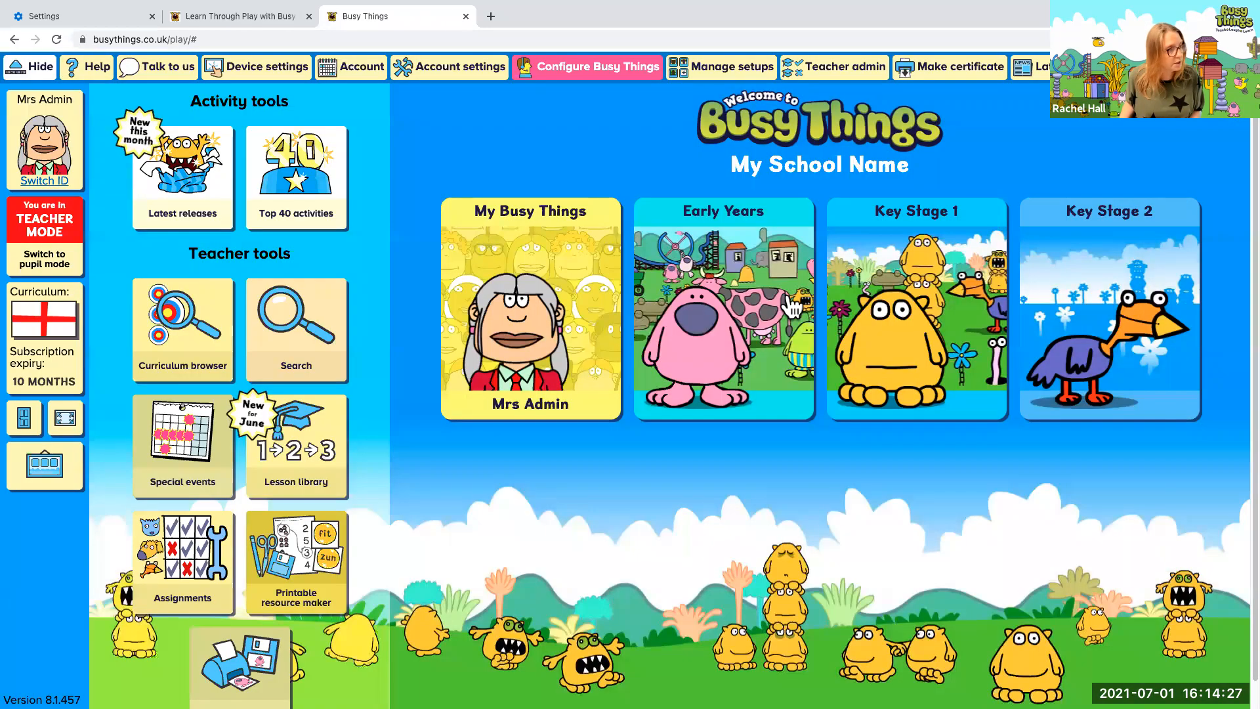
# Step: Open the class setups list from Teacher admin and scroll through it
pyautogui.click(845, 77)
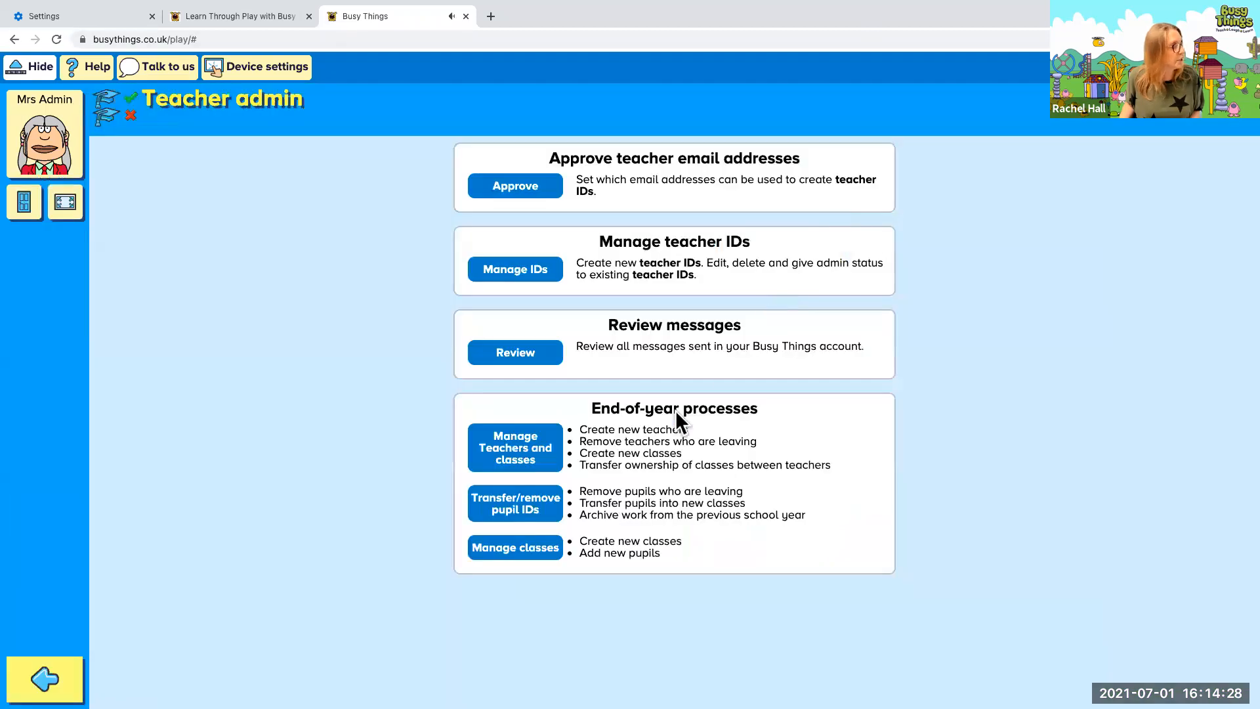
pyautogui.click(542, 553)
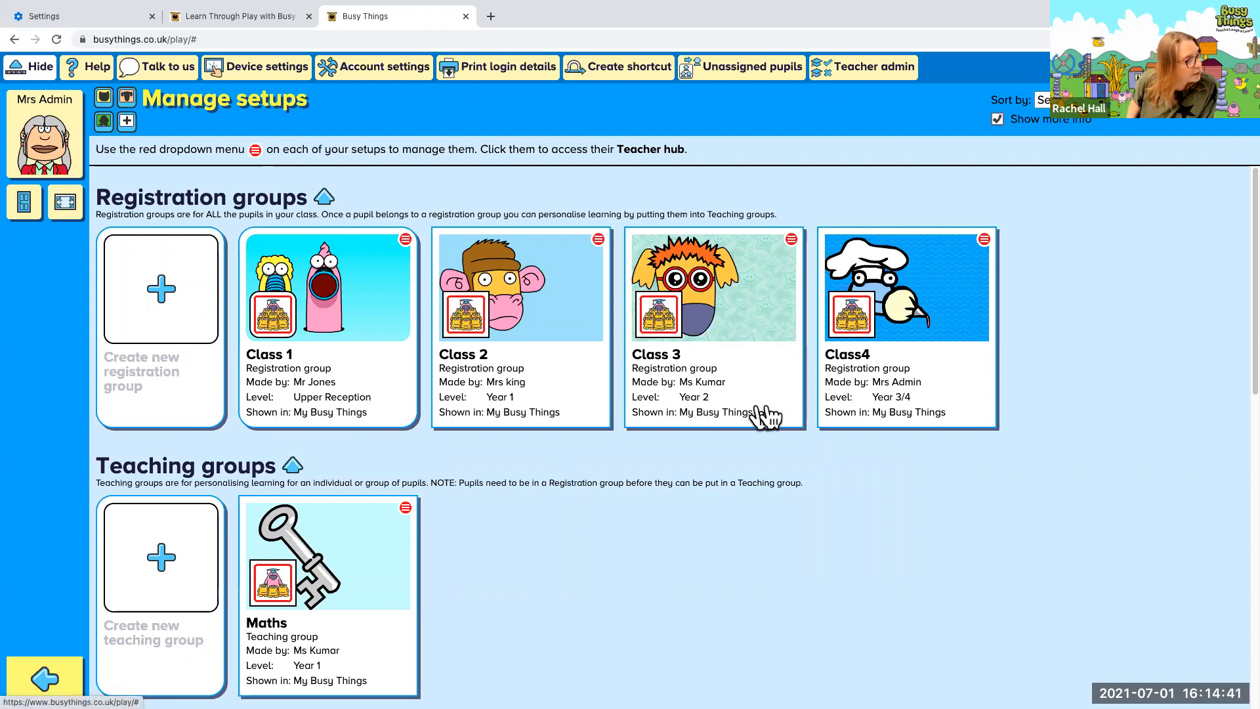
pyautogui.scroll(-2, 814, 535)
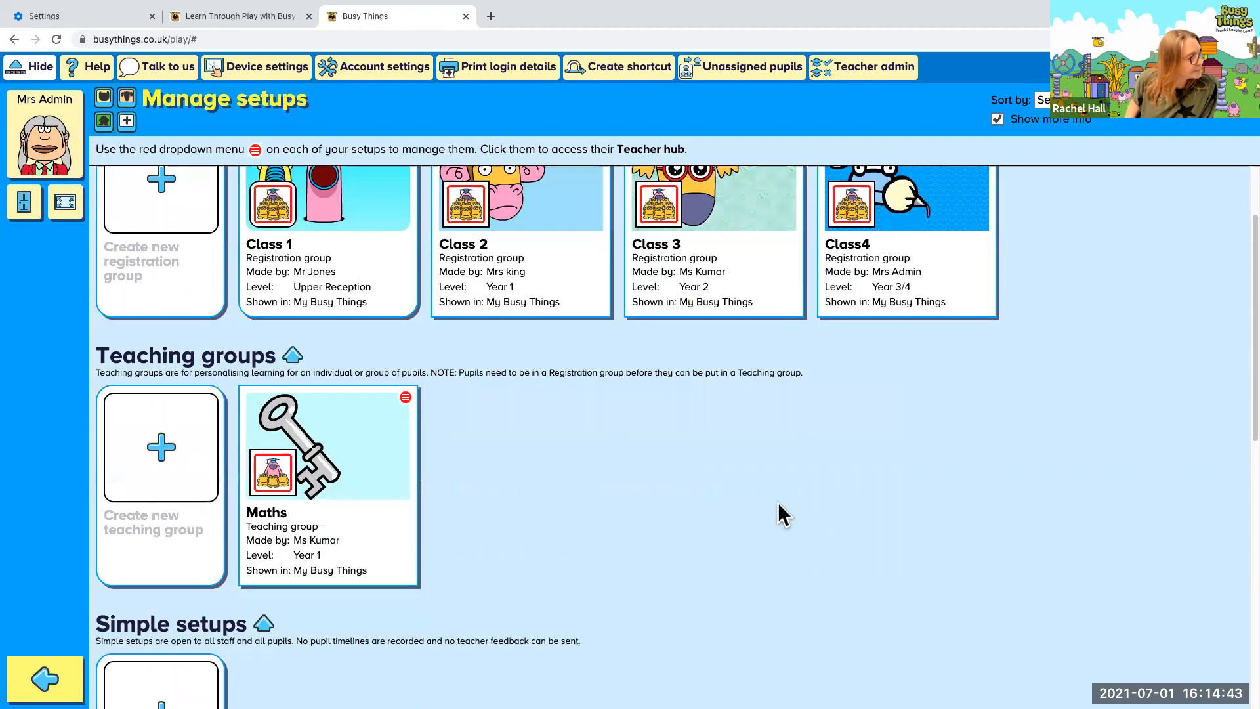
pyautogui.scroll(-1, 779, 501)
pyautogui.scroll(3, 779, 501)
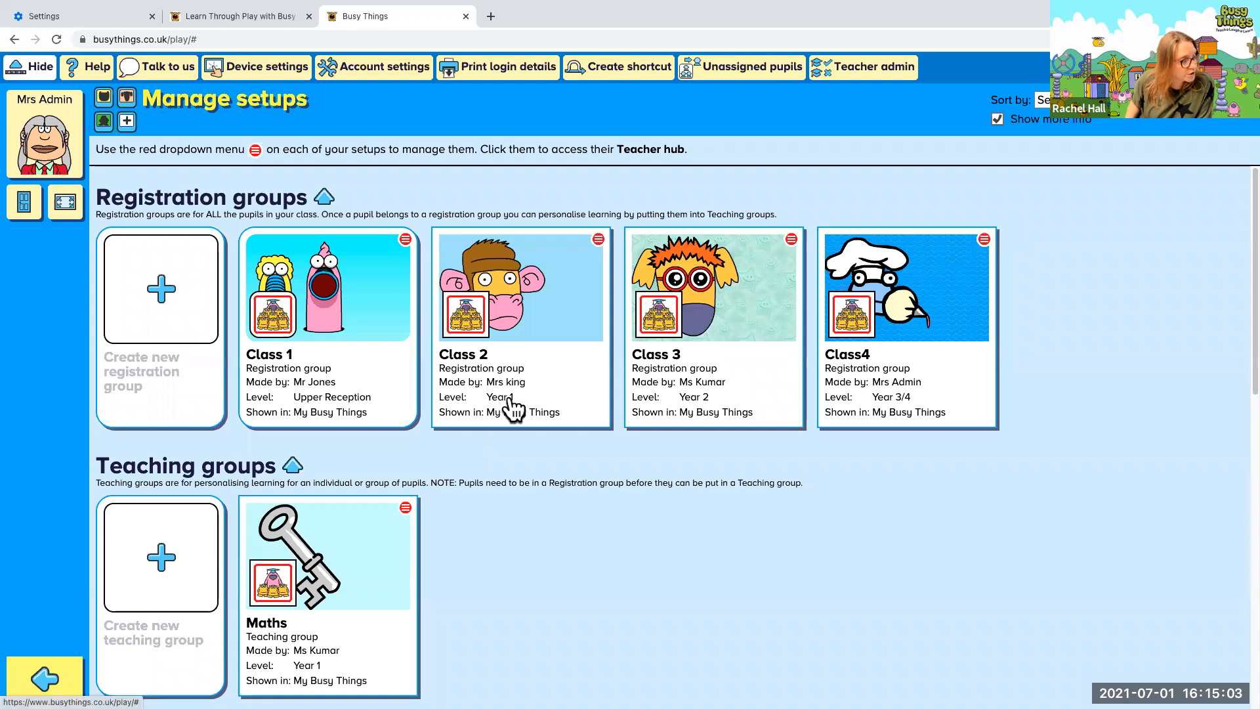
# Step: Review Class 2's settings and content level choices, cancelling to keep Year 1
pyautogui.click(599, 241)
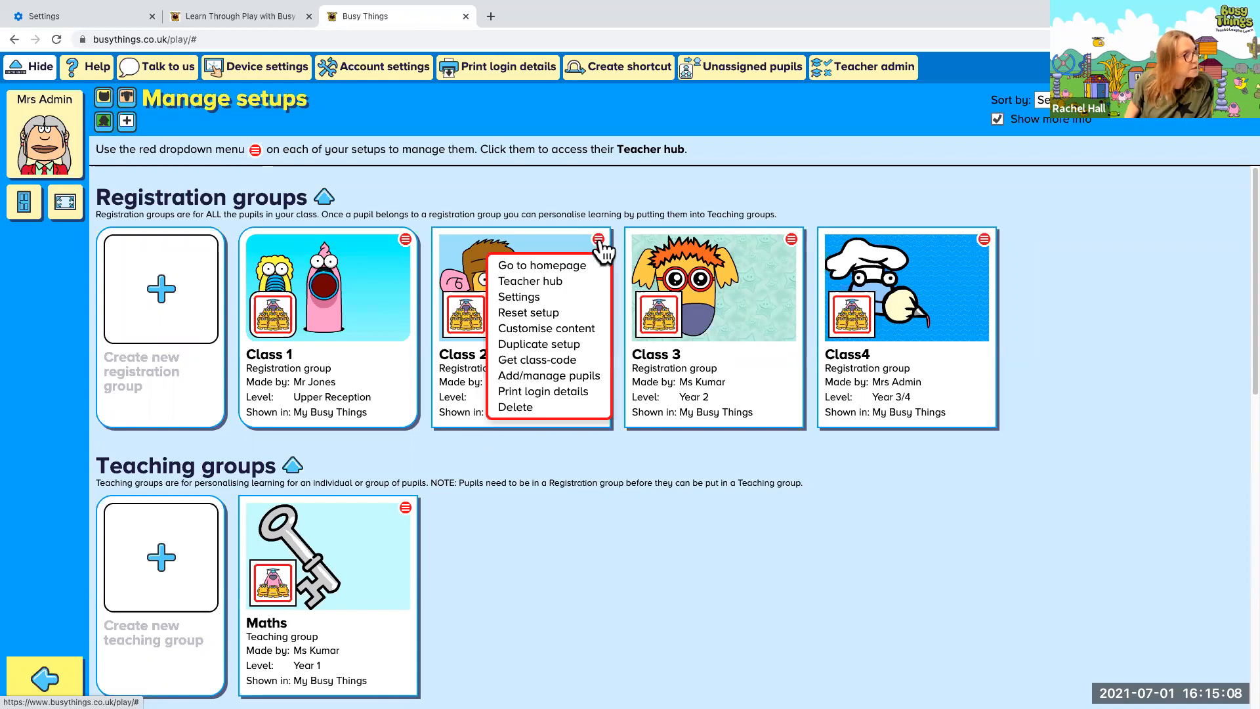
pyautogui.click(518, 297)
pyautogui.click(735, 546)
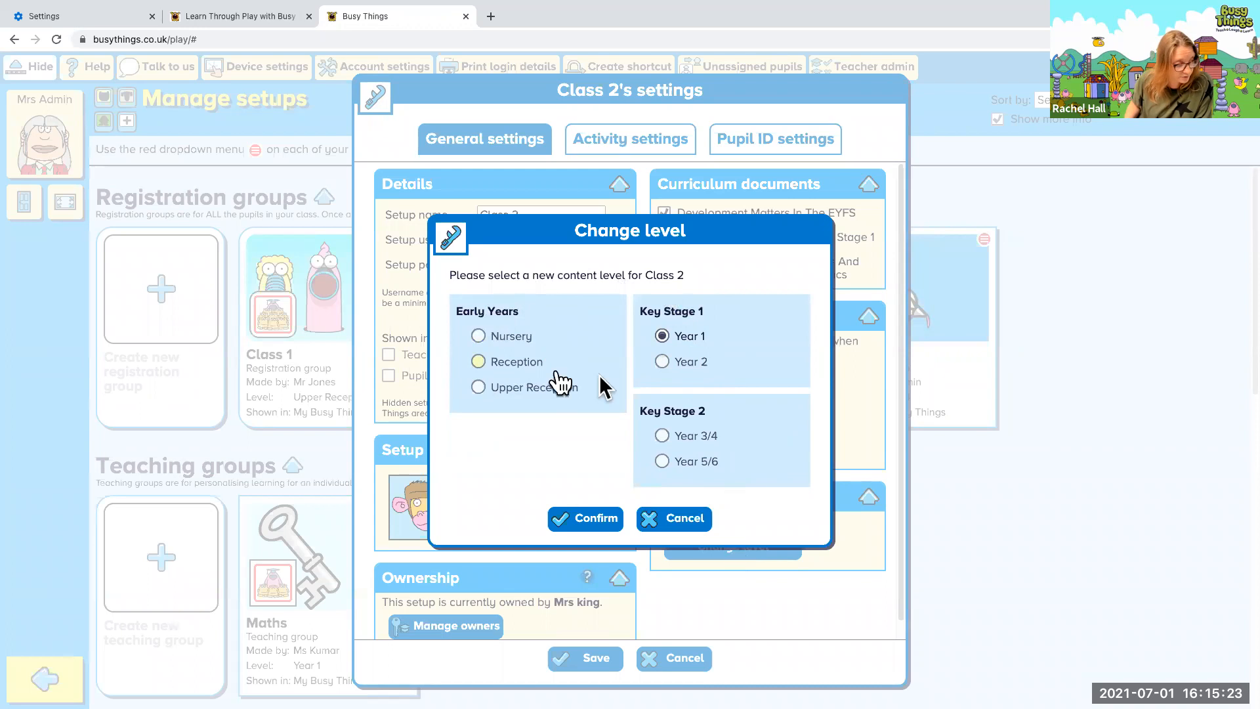
pyautogui.click(689, 528)
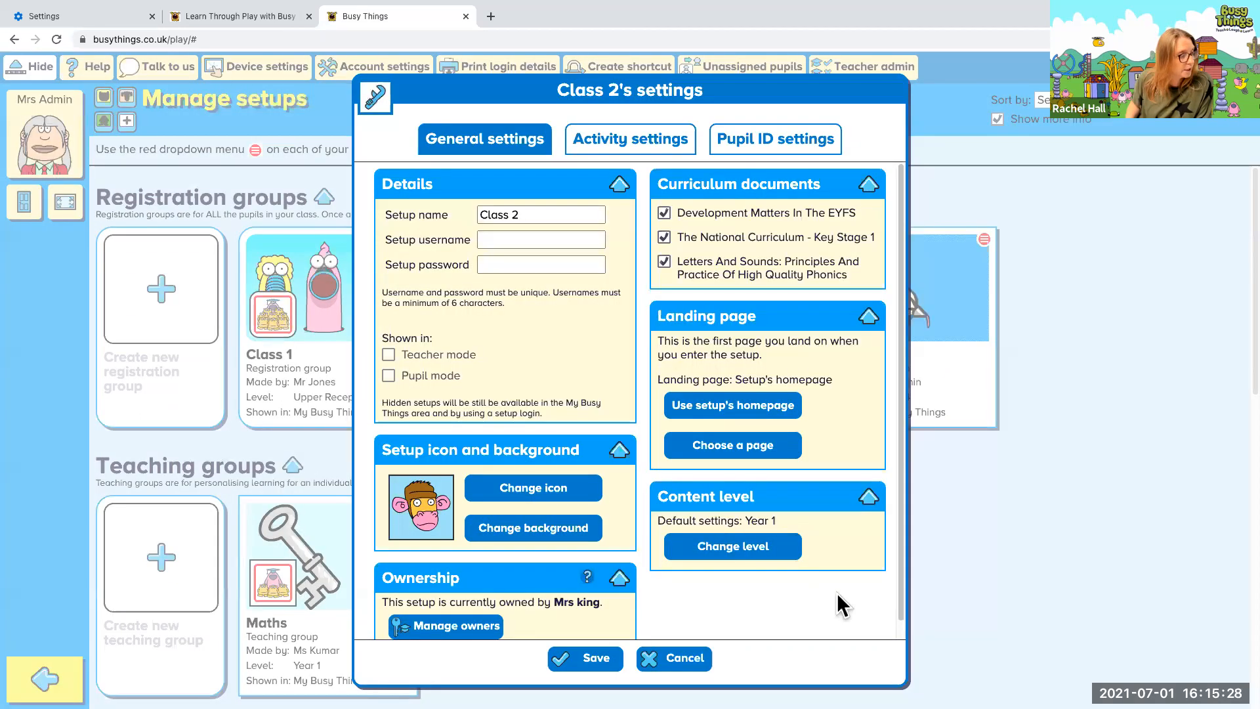
pyautogui.click(692, 662)
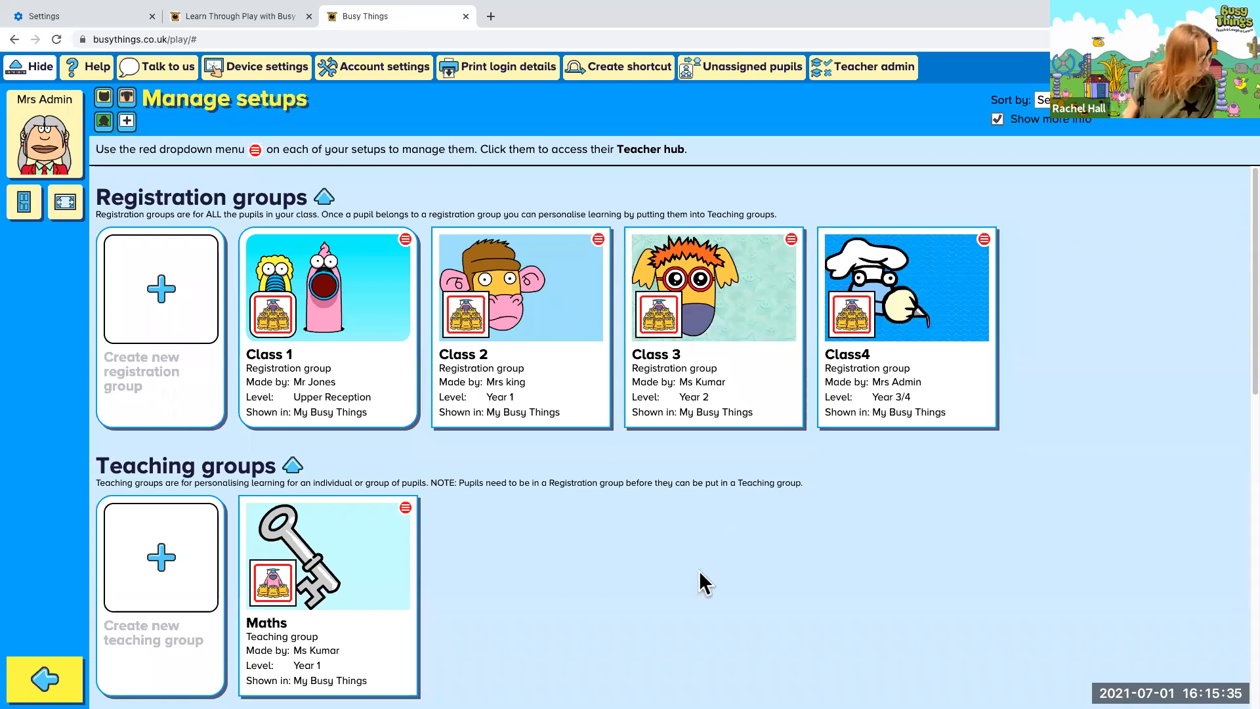
# Step: Return from the class setups list to the Teacher admin page
pyautogui.click(41, 677)
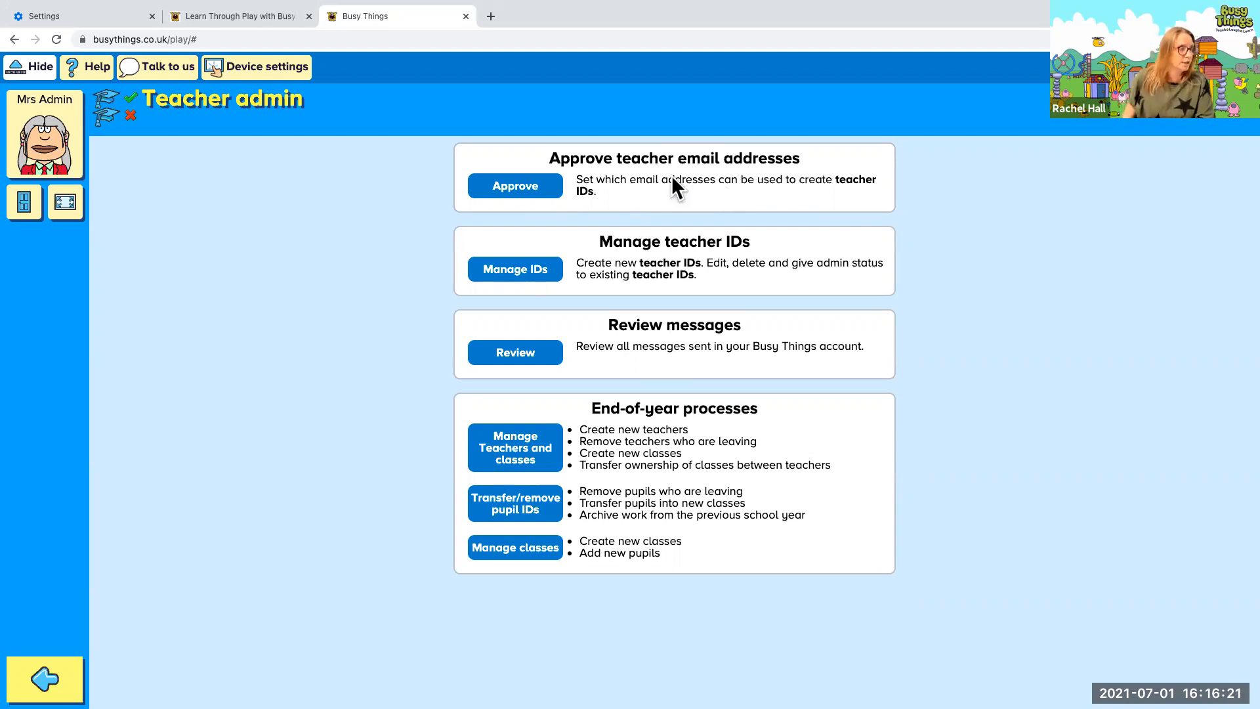
# Step: Review teacher email approval, leaving the domain field empty, then return to the teacher home page
pyautogui.click(525, 190)
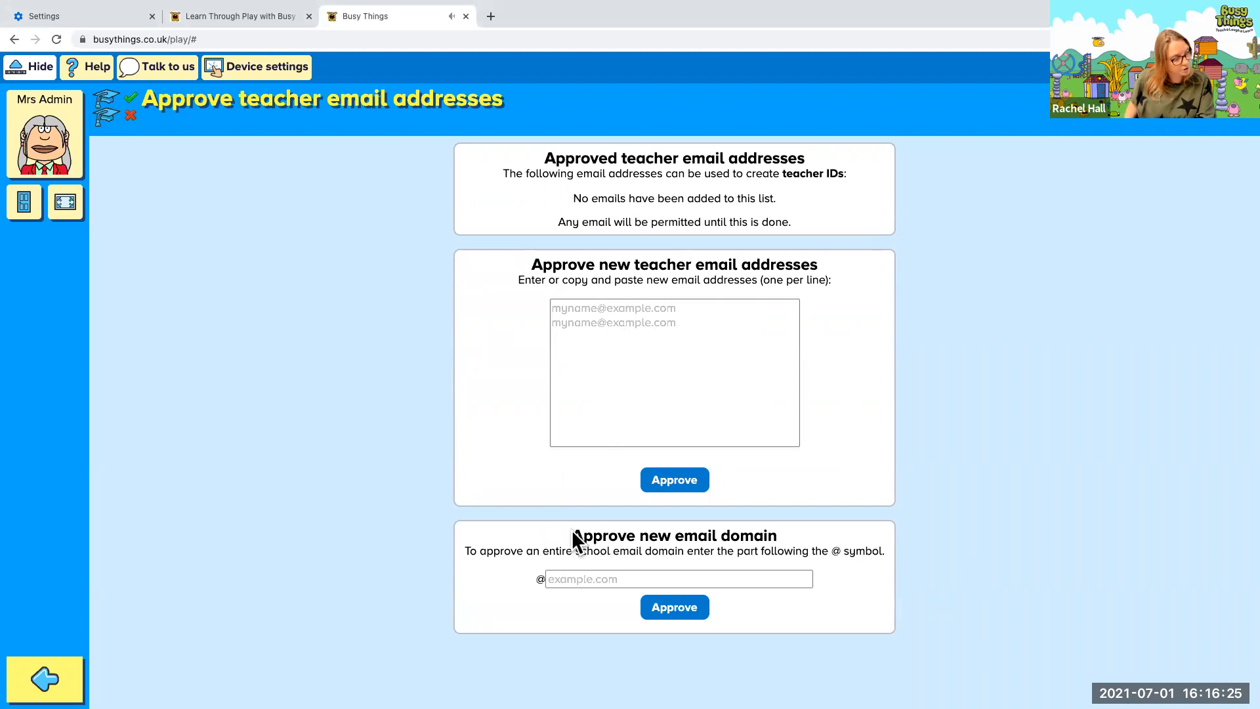
pyautogui.click(556, 579)
pyautogui.click(556, 579)
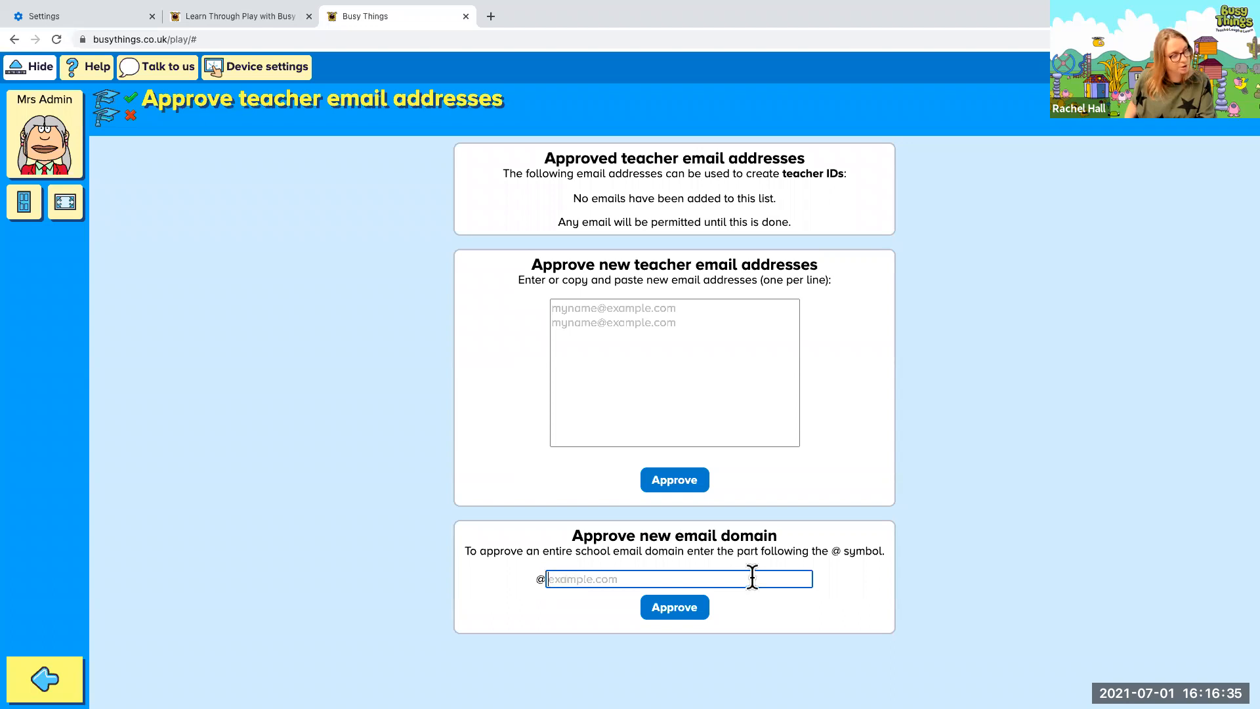
pyautogui.click(1073, 550)
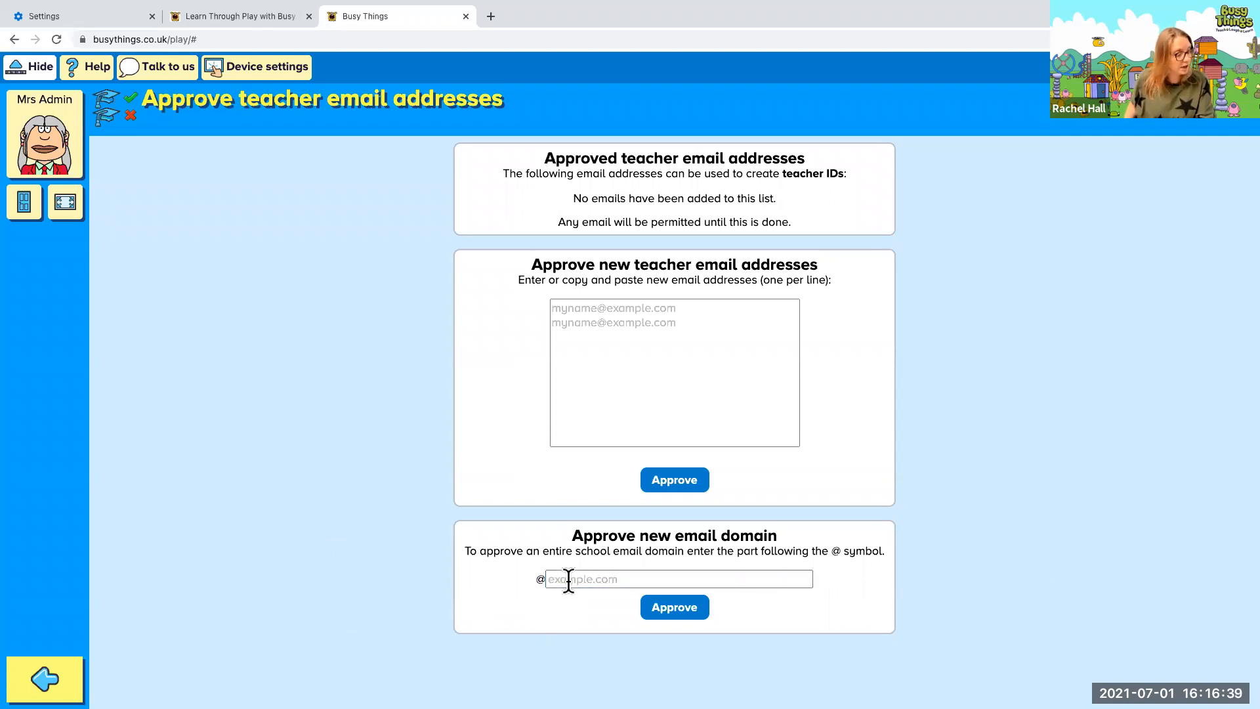
pyautogui.click(41, 687)
pyautogui.click(72, 686)
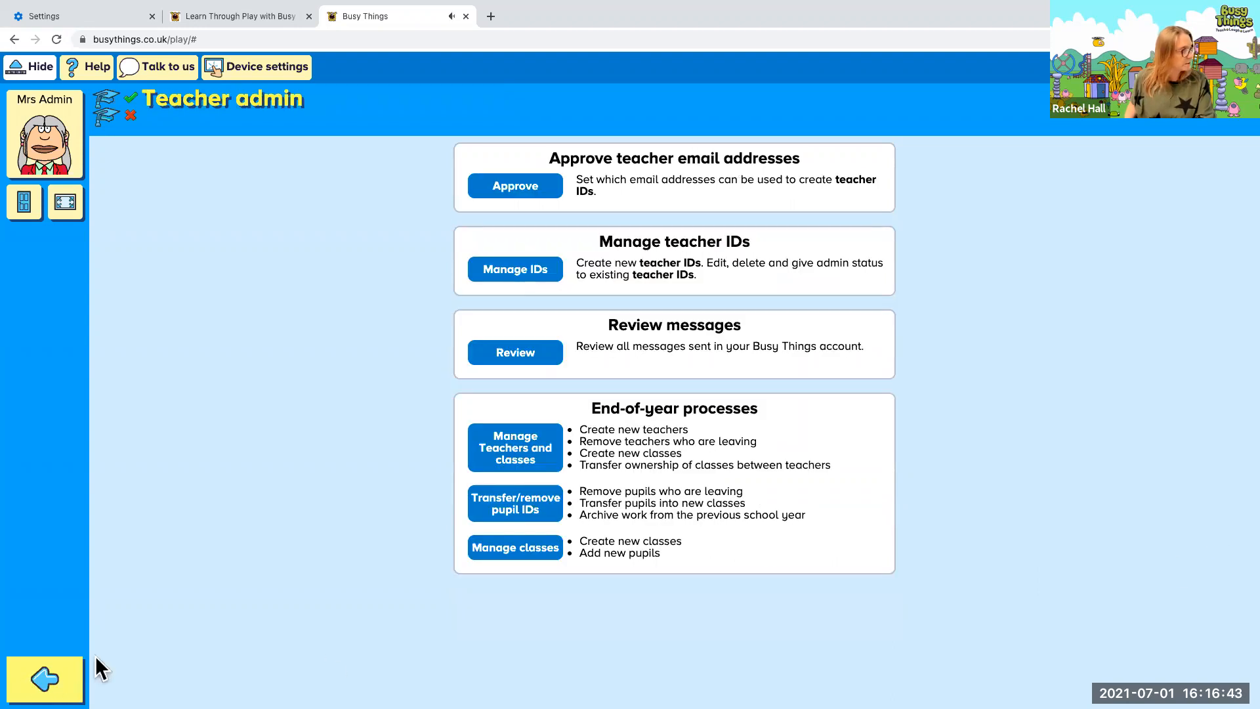